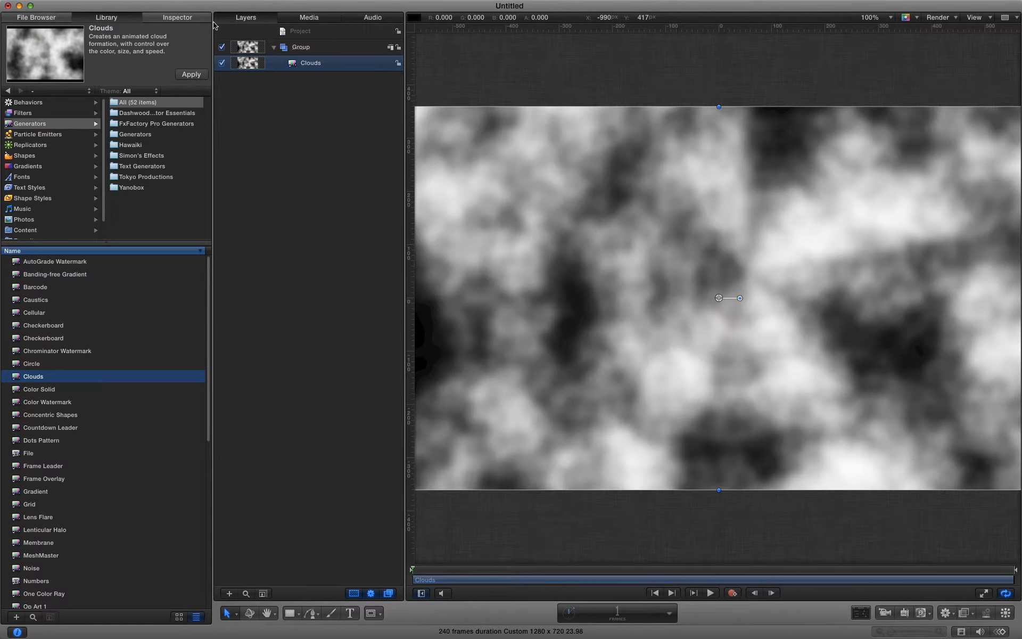
Step: Recolour the white end of the Clouds gradient dark blue (red 0.16, green 0.23, blue 0.43) and set both cloud scales to 8
{"action": "left_click", "coordinate": [174, 19]}
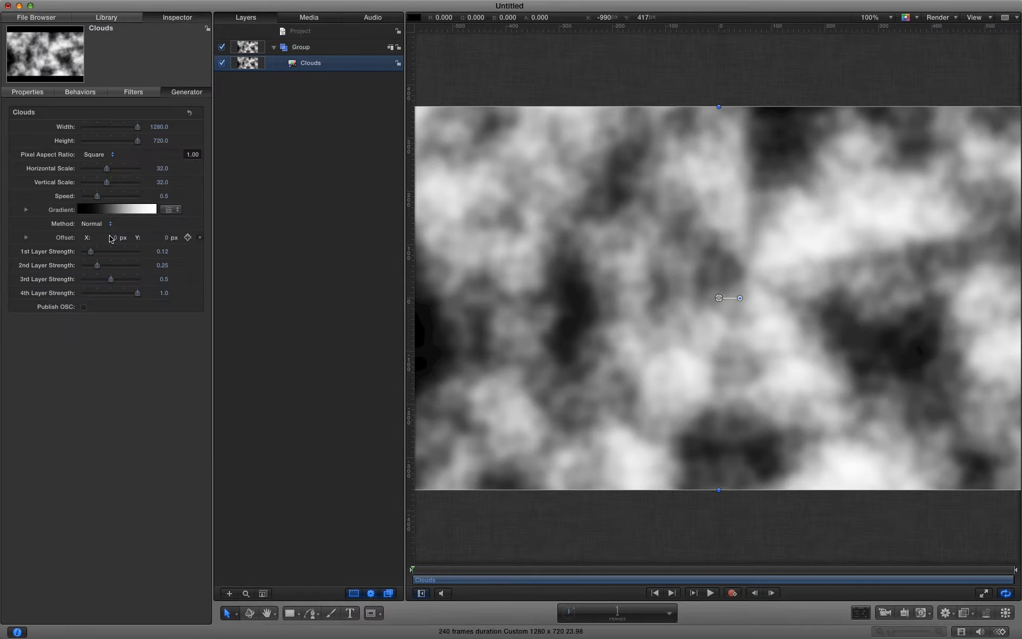
{"action": "left_click", "coordinate": [26, 210]}
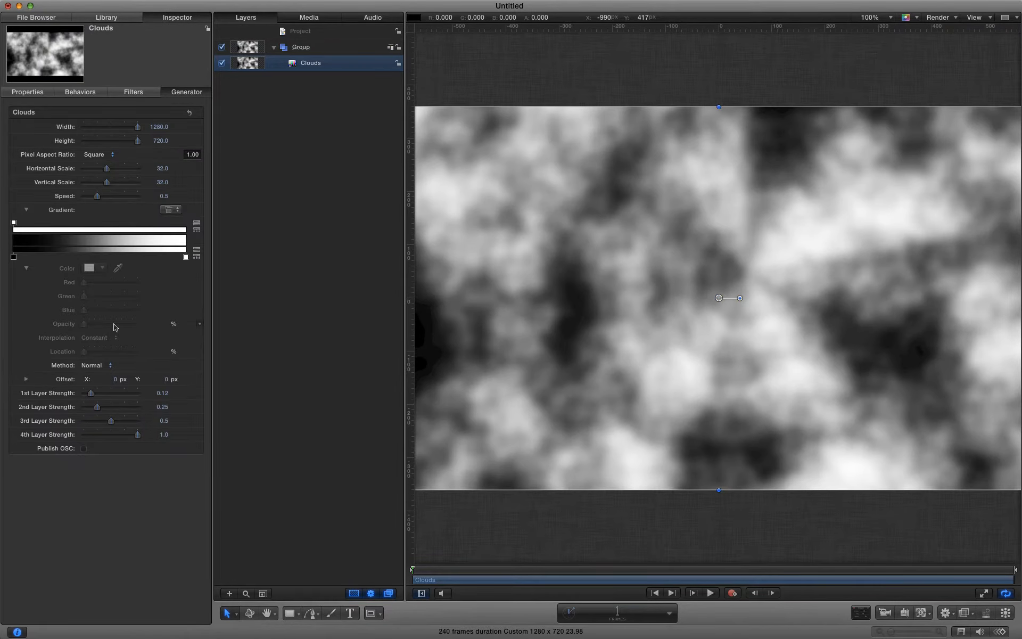
{"action": "left_click", "coordinate": [186, 258]}
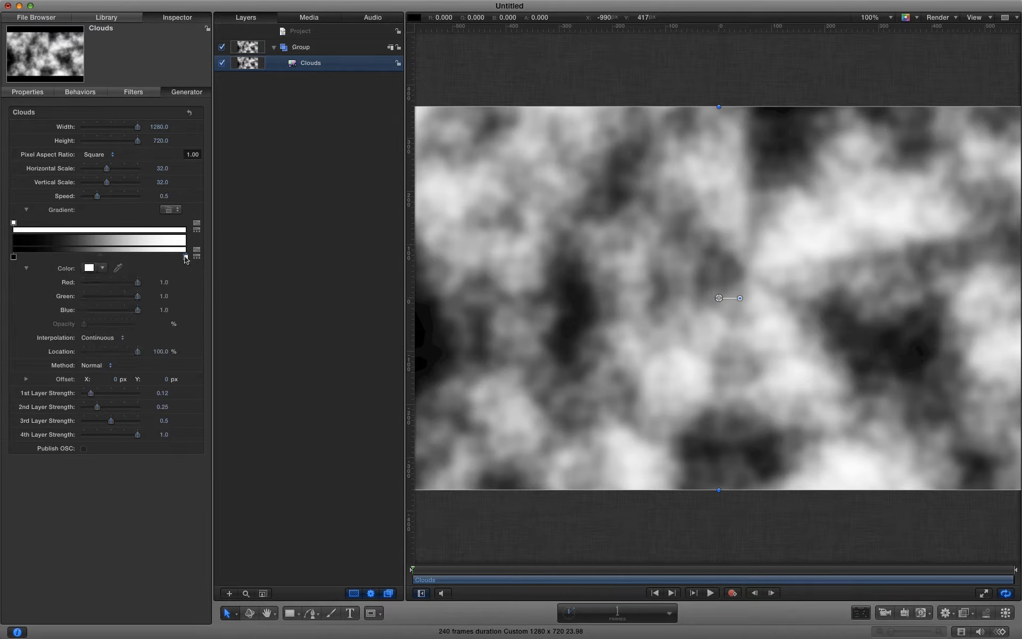
{"action": "left_click", "coordinate": [89, 270]}
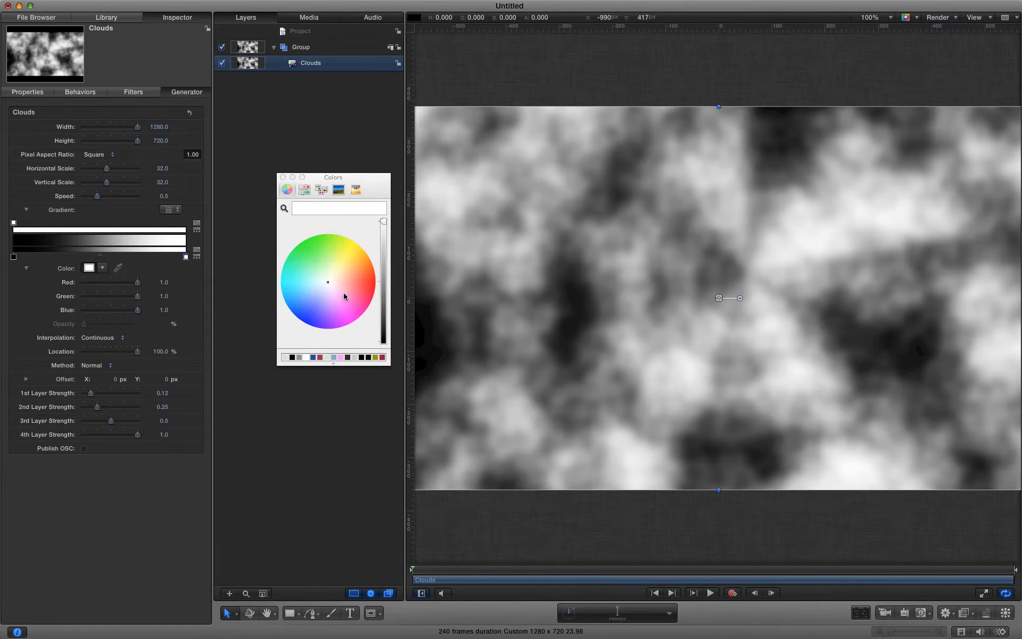
{"action": "left_click_drag", "start_coordinate": [325, 281], "coordinate": [310, 308]}
{"action": "left_click_drag", "start_coordinate": [384, 221], "coordinate": [382, 303]}
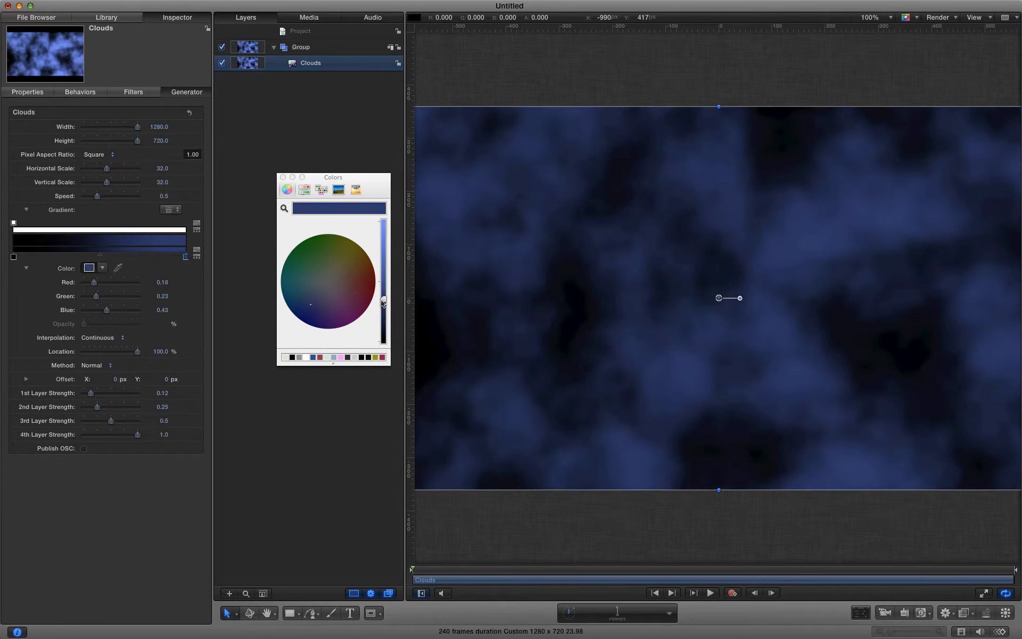
{"action": "left_click", "coordinate": [283, 177]}
{"action": "mouse_move", "coordinate": [107, 170]}
{"action": "left_mouse_down"}
{"action": "mouse_move", "coordinate": [77, 169]}
{"action": "mouse_move", "coordinate": [83, 184]}
{"action": "mouse_move", "coordinate": [70, 182]}
{"action": "left_mouse_up"}
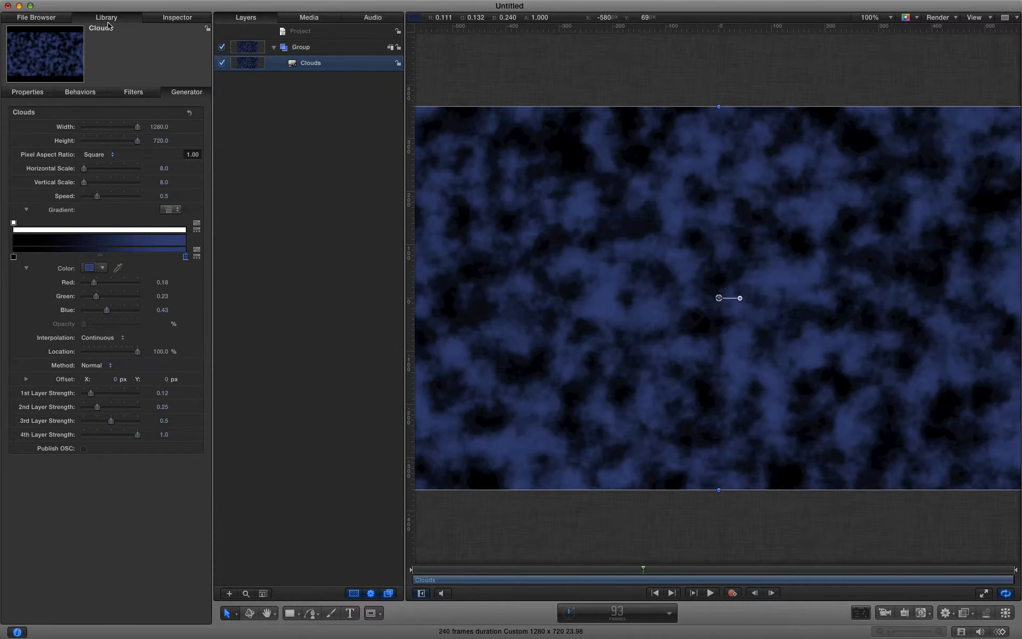
Step: Add a Zoom Blur filter to the Clouds layer and move its centre to the upper-left corner of the frame
{"action": "left_click", "coordinate": [107, 18]}
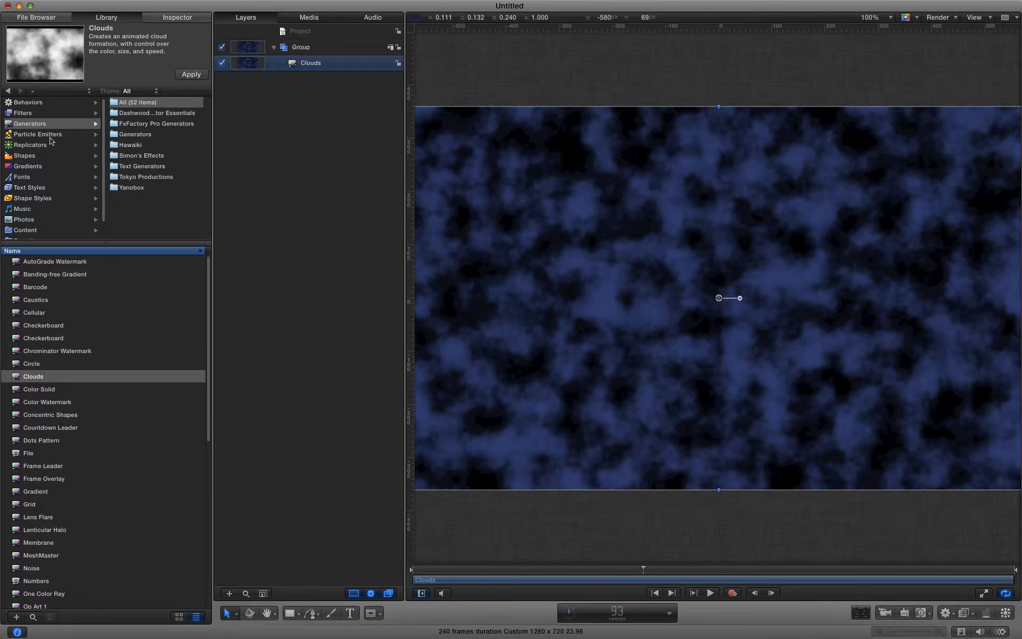
{"action": "left_click", "coordinate": [23, 113]}
{"action": "left_click", "coordinate": [126, 113]}
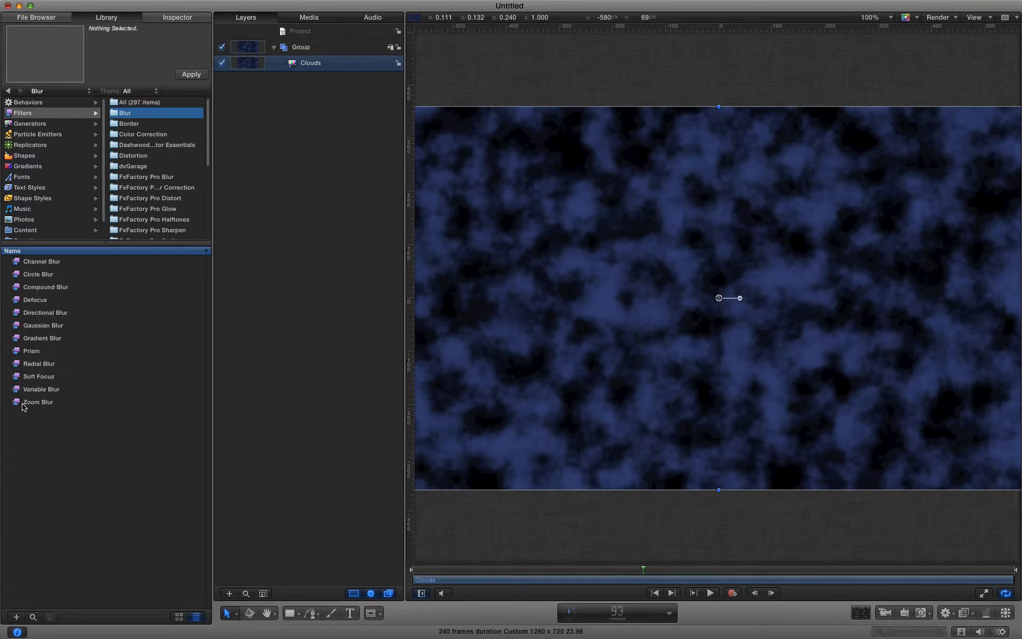
{"action": "left_click_drag", "start_coordinate": [15, 404], "coordinate": [246, 66]}
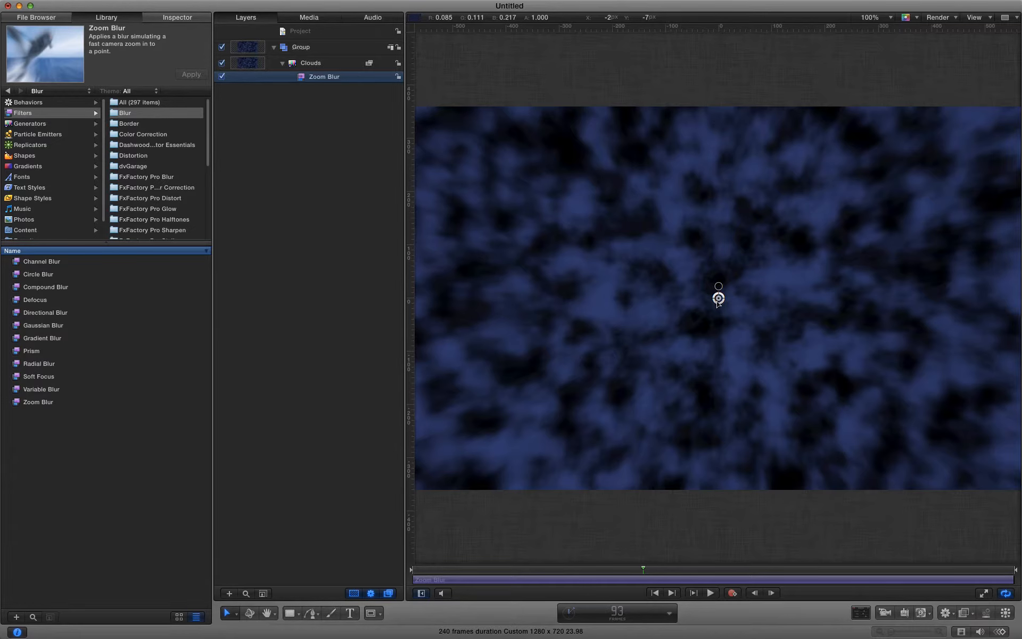
{"action": "key", "text": "super+minus"}
{"action": "left_click_drag", "start_coordinate": [717, 300], "coordinate": [505, 182]}
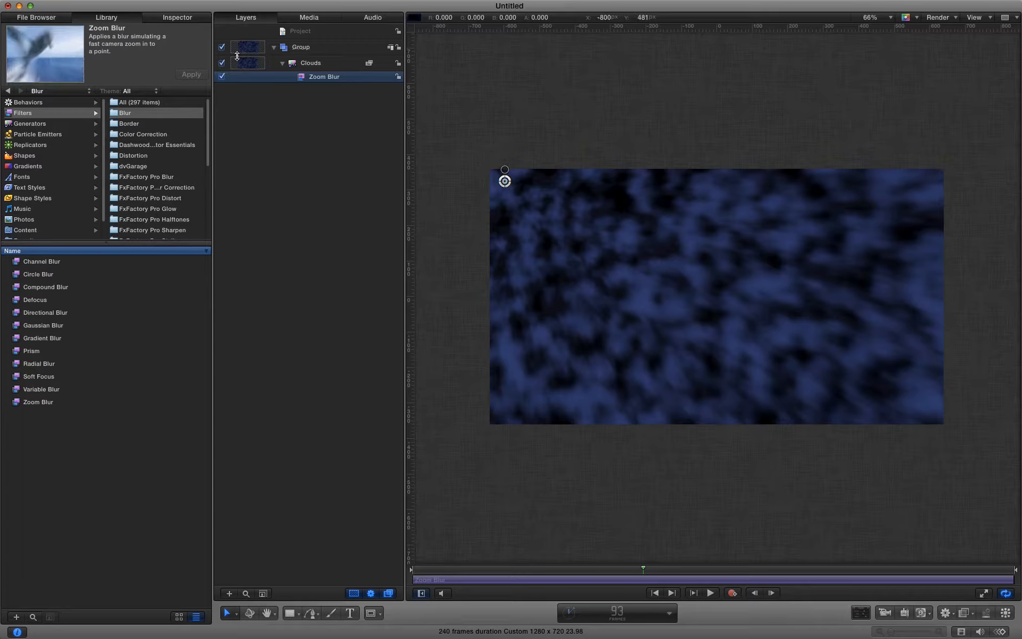
Step: Set the Zoom Blur amount to 76 and check the rays at frame 119
{"action": "left_click", "coordinate": [189, 17]}
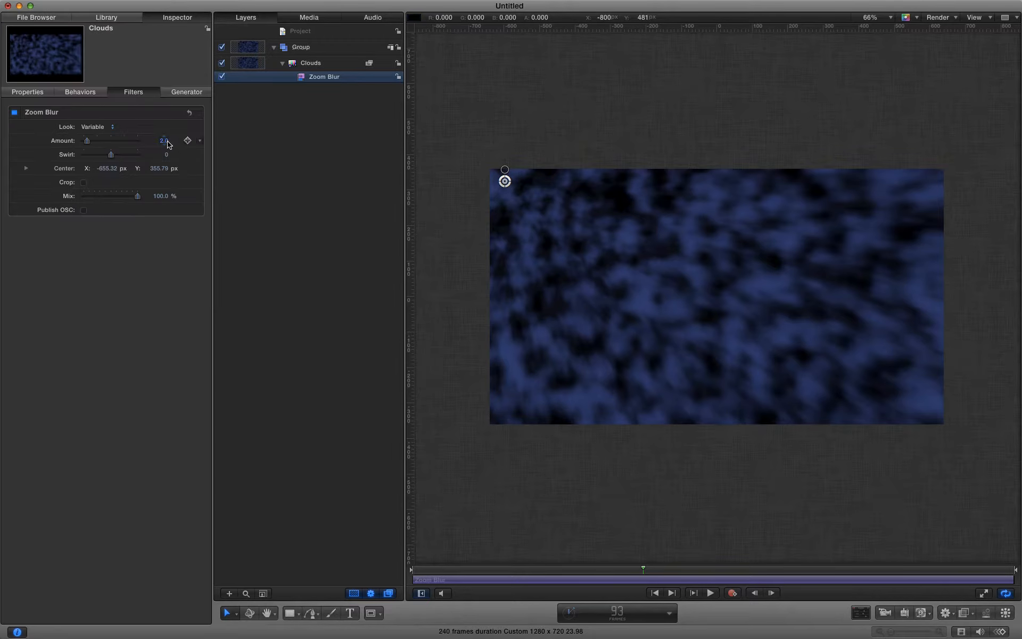
{"action": "left_click_drag", "start_coordinate": [164, 141], "coordinate": [161, 140]}
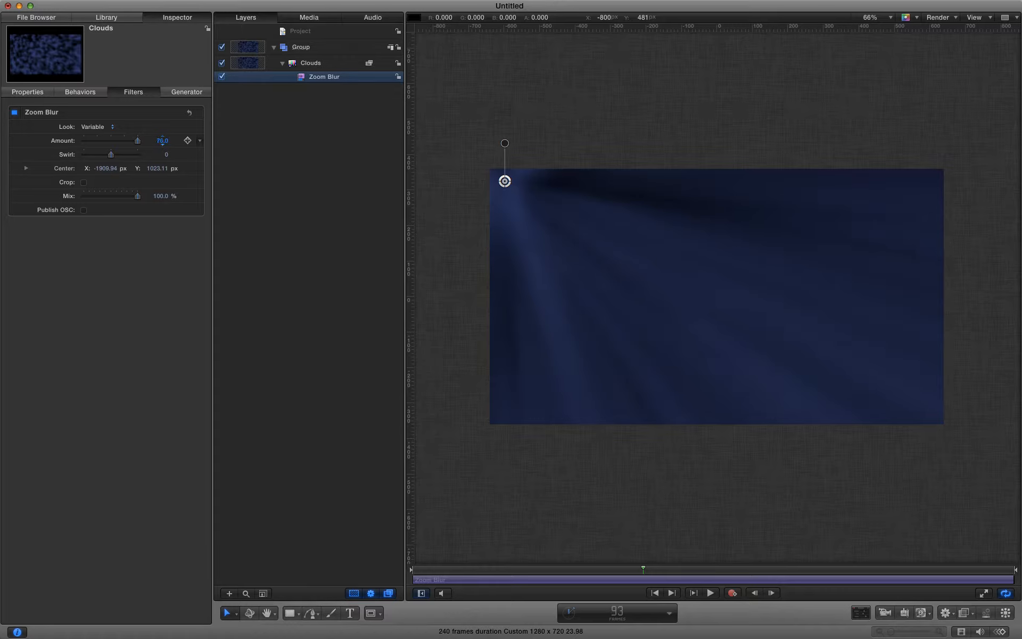
{"action": "left_click_drag", "start_coordinate": [644, 570], "coordinate": [709, 580]}
Step: Add three colour tags around the middle of the Clouds gradient and darken the middle colours to deep navy
{"action": "left_click", "coordinate": [253, 64]}
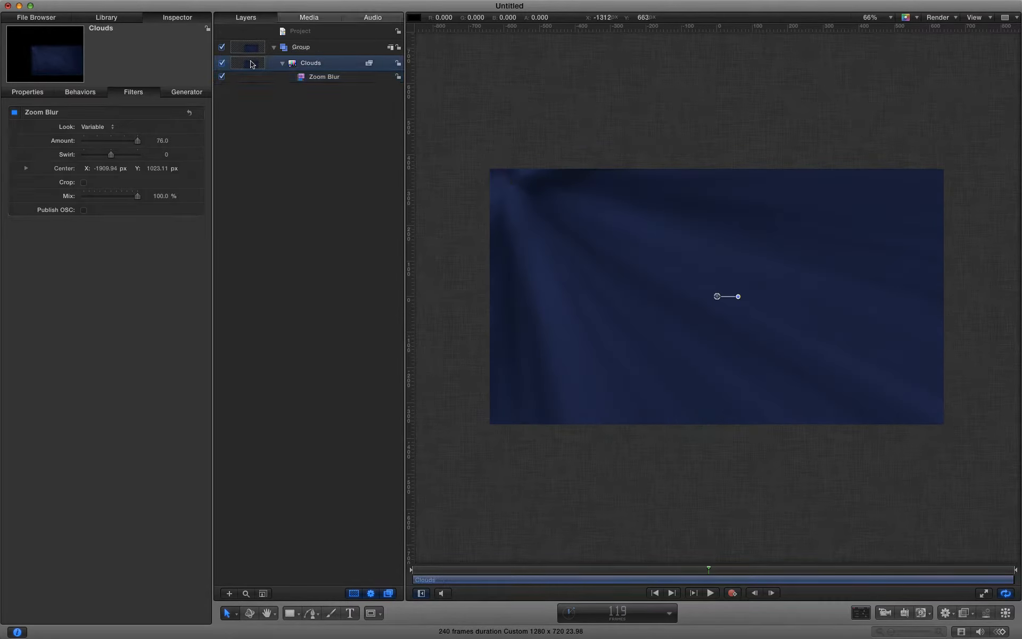
{"action": "left_click", "coordinate": [186, 92]}
{"action": "left_click", "coordinate": [103, 257]}
{"action": "left_click", "coordinate": [89, 268]}
{"action": "left_click_drag", "start_coordinate": [383, 291], "coordinate": [385, 331]}
{"action": "left_click", "coordinate": [85, 256]}
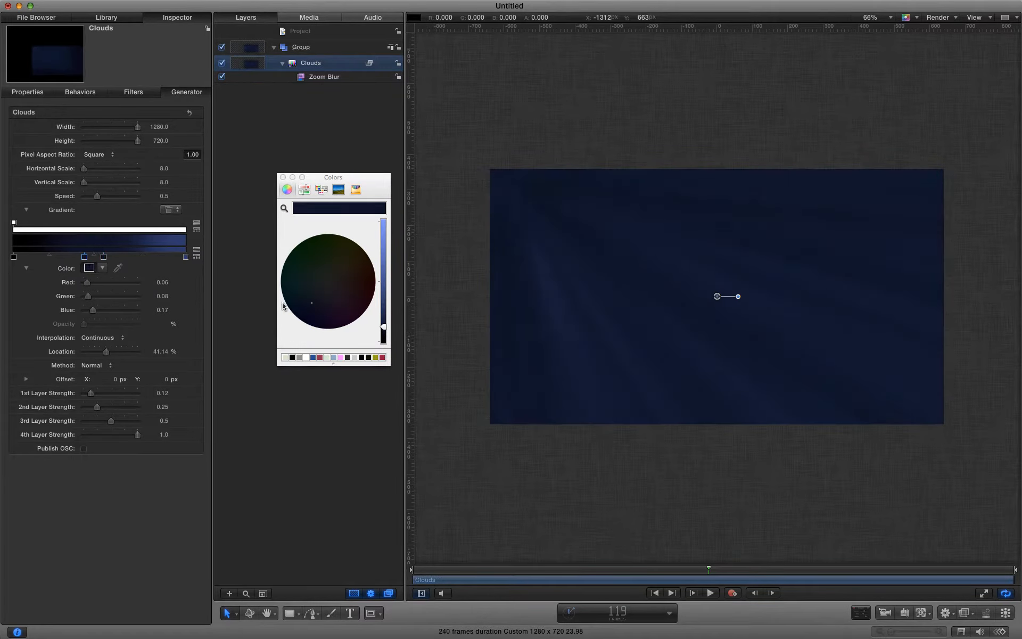
{"action": "left_click", "coordinate": [93, 257]}
{"action": "left_click", "coordinate": [67, 256]}
Step: Tint the gradient tag at 41.14% dark purple (red 0.19, green 0.14, blue 0.25) and check the result at frame 170
{"action": "left_click", "coordinate": [84, 257]}
{"action": "left_click_drag", "start_coordinate": [384, 326], "coordinate": [384, 319]}
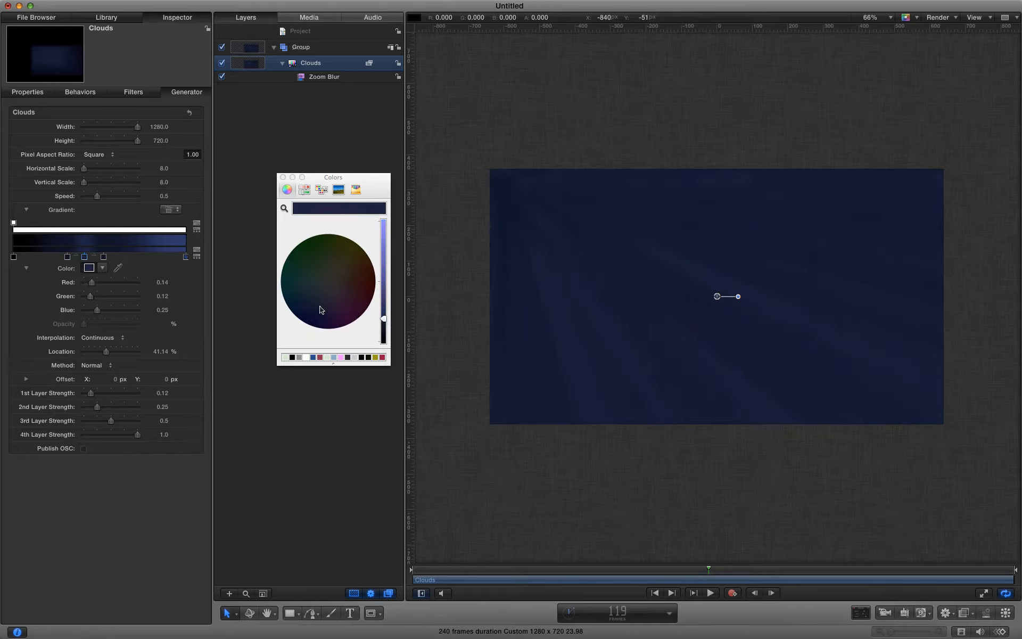
{"action": "mouse_move", "coordinate": [322, 304]}
{"action": "left_mouse_down"}
{"action": "mouse_move", "coordinate": [338, 299]}
{"action": "mouse_move", "coordinate": [329, 307]}
{"action": "left_mouse_up"}
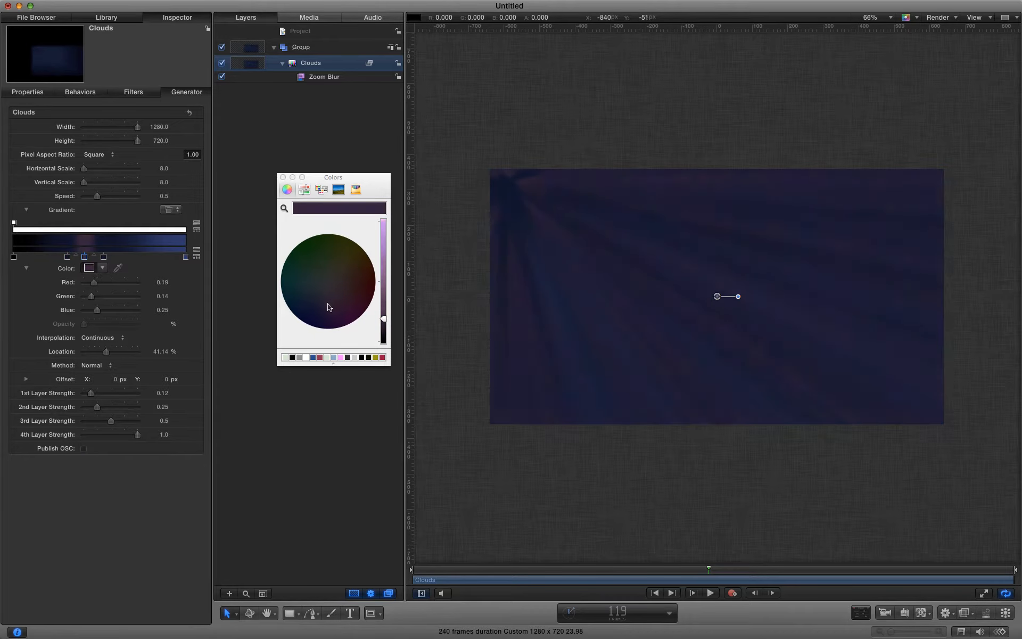
{"action": "left_click", "coordinate": [283, 176]}
{"action": "left_click_drag", "start_coordinate": [743, 569], "coordinate": [836, 570]}
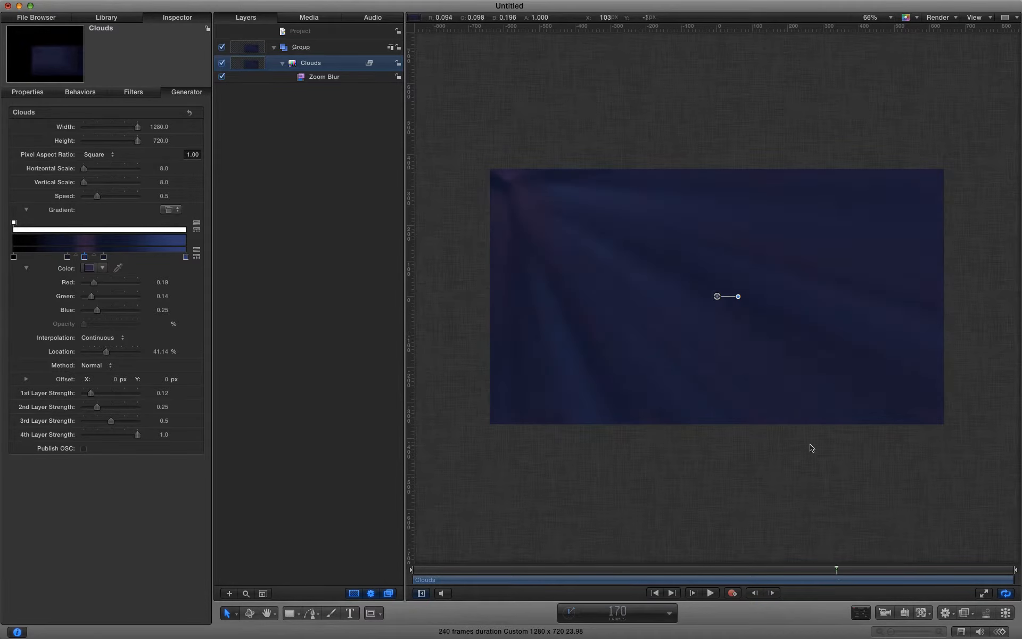
Step: Add a Lens Flare generator to the group containing the Clouds layer
{"action": "left_click", "coordinate": [252, 50]}
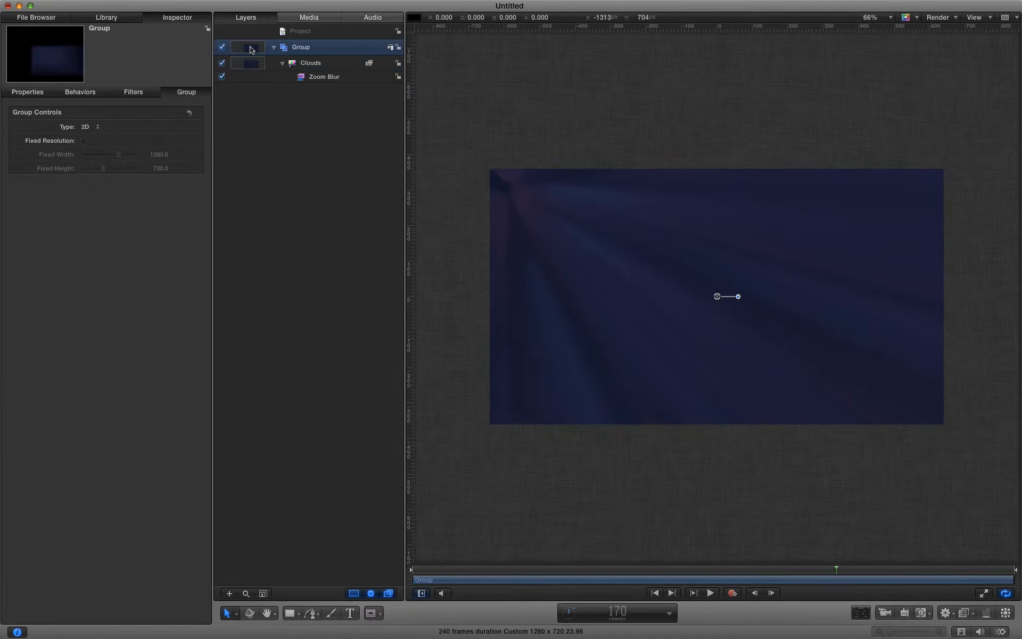
{"action": "left_click", "coordinate": [107, 17]}
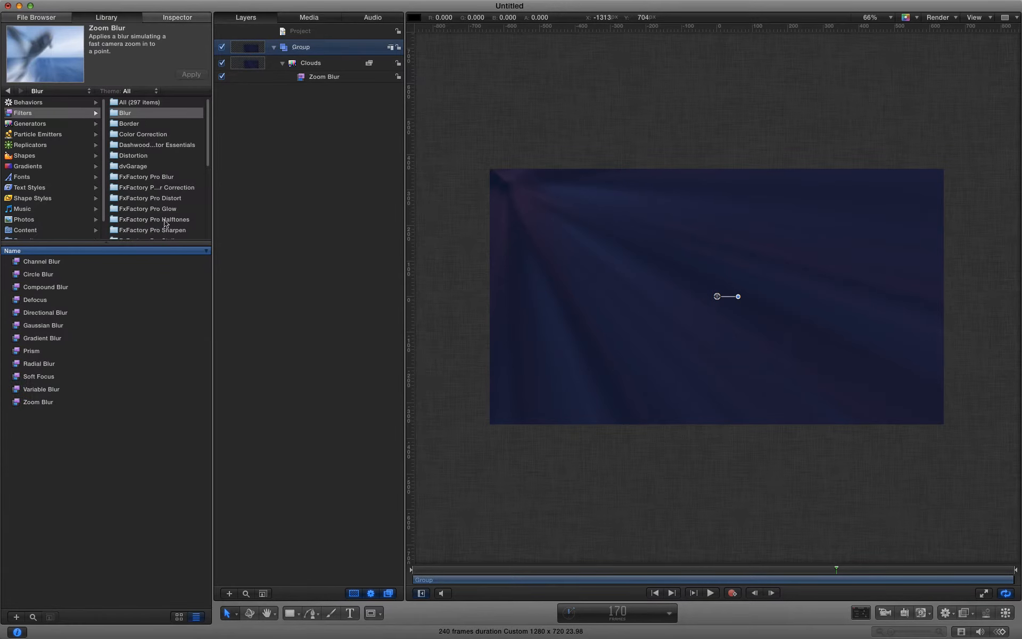
{"action": "left_click", "coordinate": [30, 125]}
{"action": "left_click", "coordinate": [38, 518]}
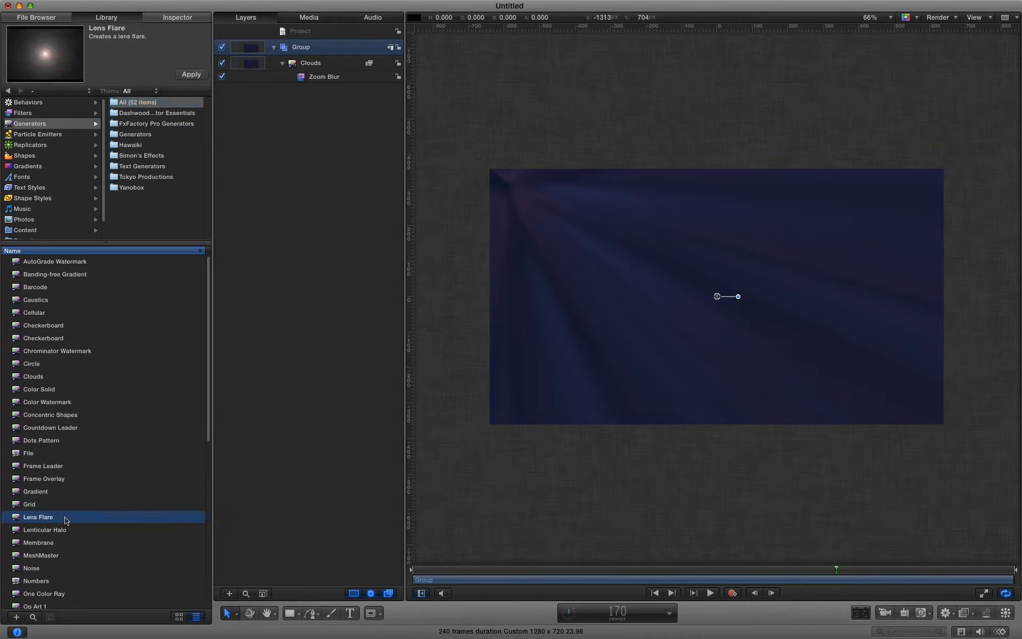
{"action": "left_click", "coordinate": [191, 75]}
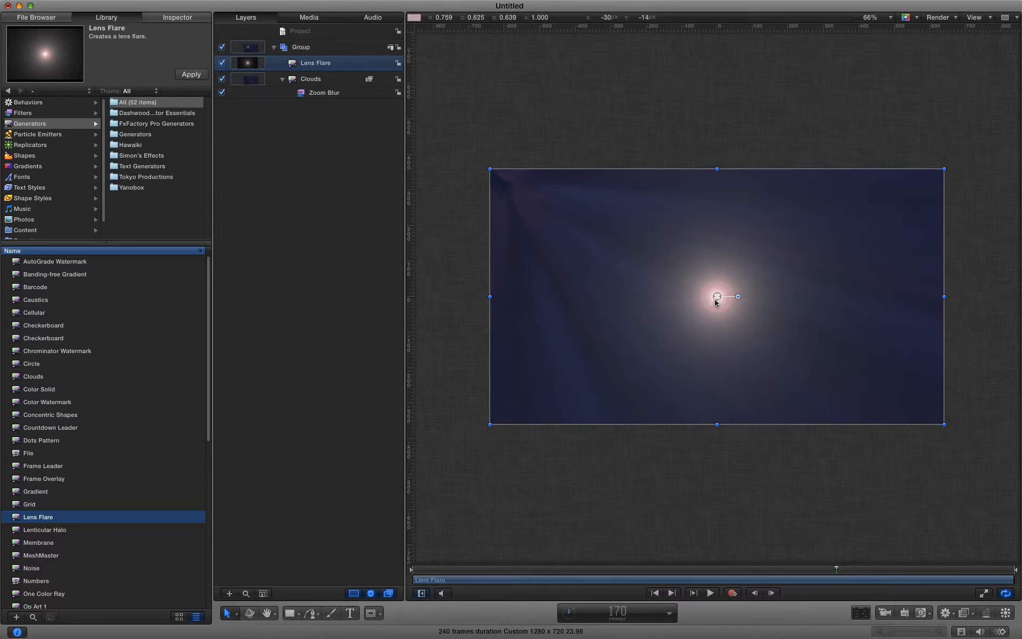
Step: Use Adjust Item to move the Lens Flare's centre to the source of the rays, at about X -575, Y 296 px
{"action": "left_click", "coordinate": [237, 616]}
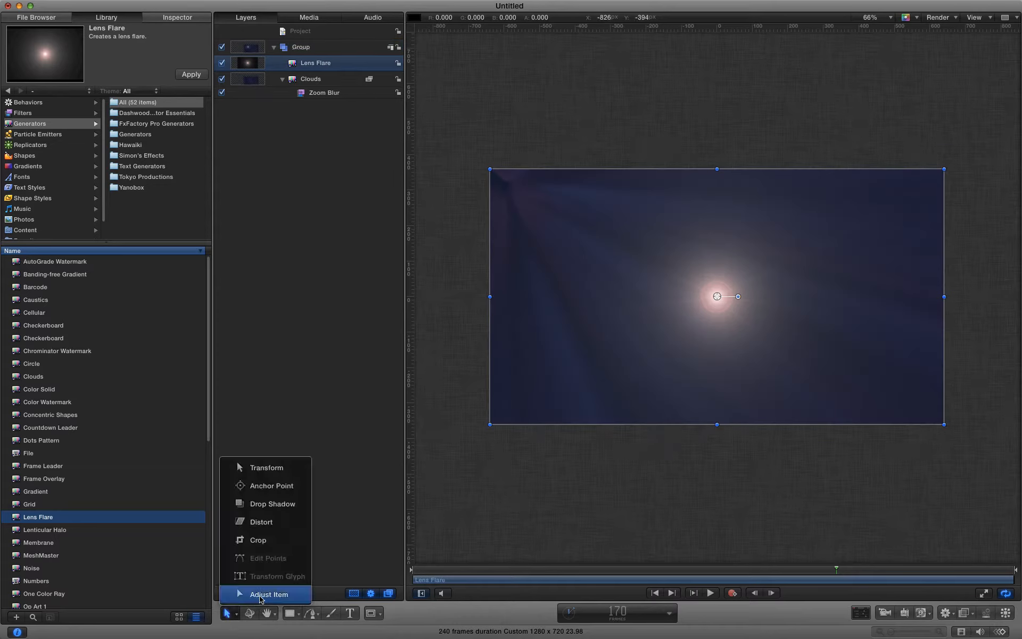
{"action": "left_click", "coordinate": [268, 595]}
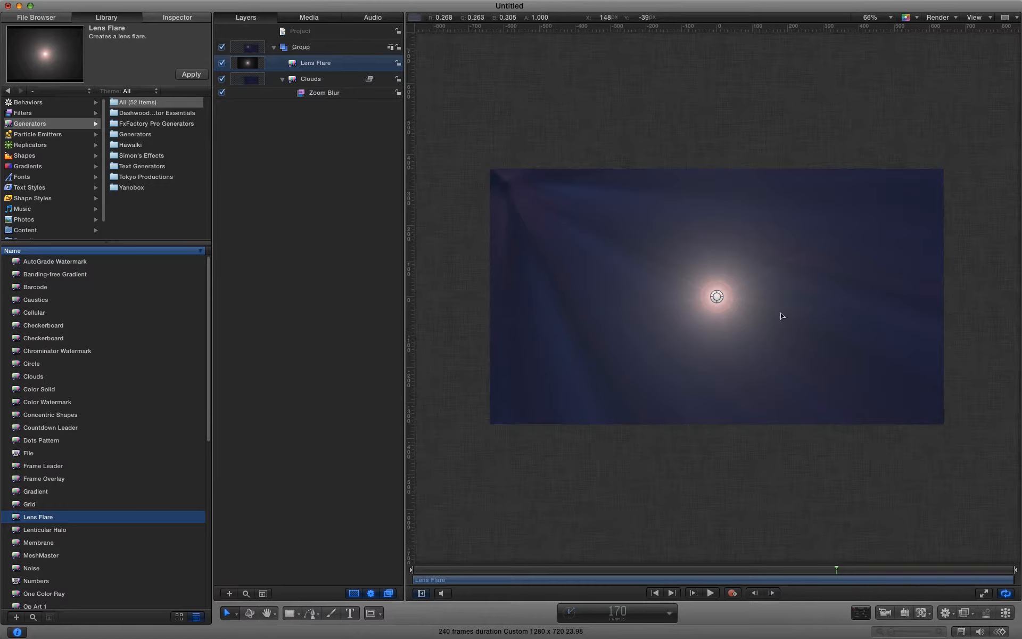
{"action": "left_click_drag", "start_coordinate": [717, 297], "coordinate": [513, 192]}
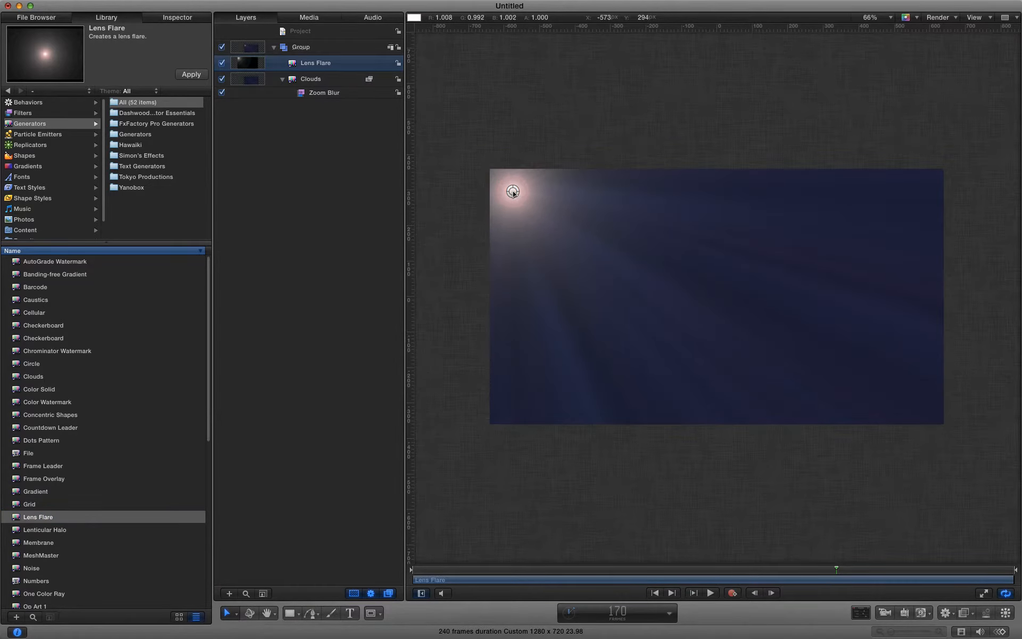
Step: Set the Lens Flare's ring colour to black and its outer colour to a brightened muted blue sampled from the background
{"action": "left_click", "coordinate": [180, 20]}
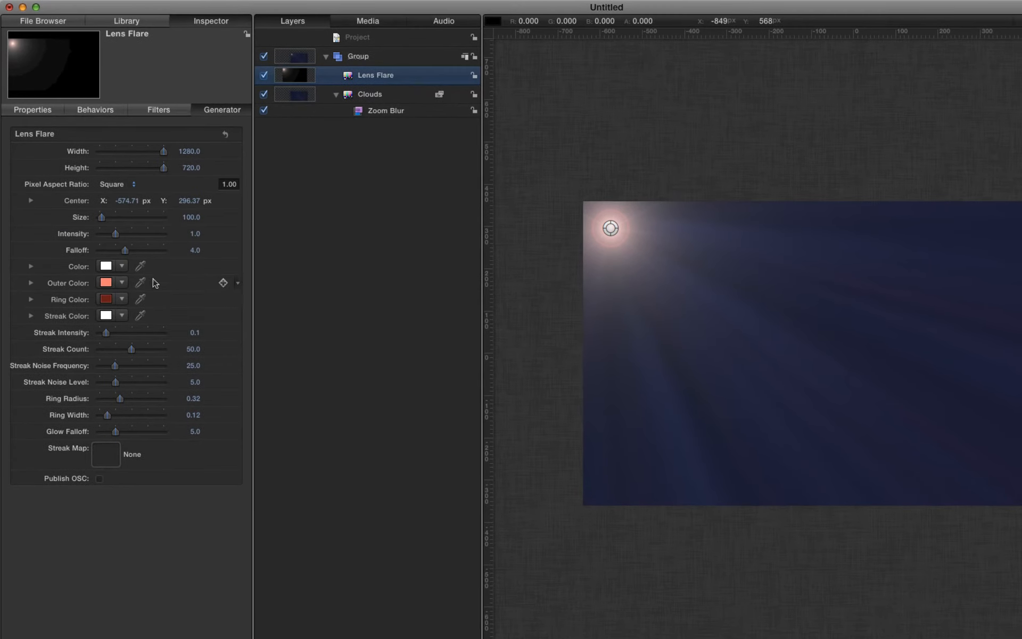
{"action": "left_click", "coordinate": [103, 293]}
{"action": "left_click_drag", "start_coordinate": [457, 359], "coordinate": [452, 481]}
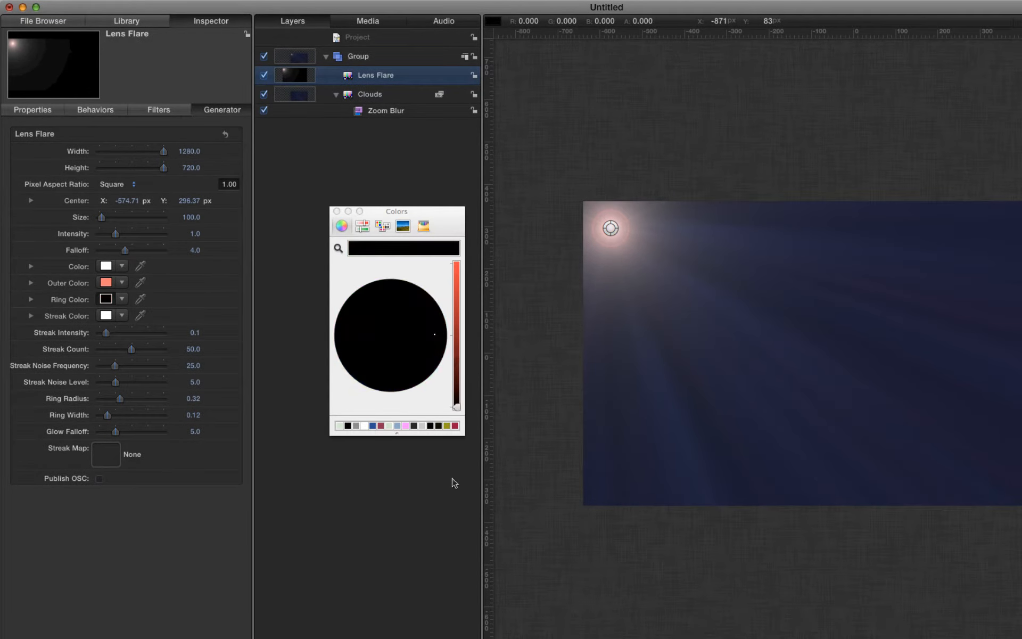
{"action": "left_click", "coordinate": [105, 283]}
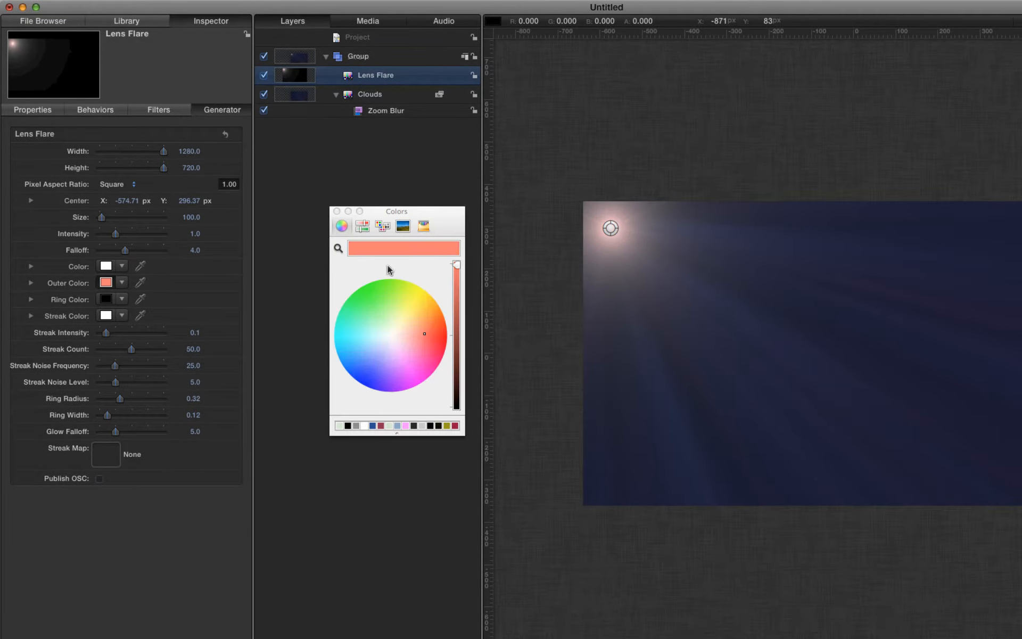
{"action": "left_click", "coordinate": [338, 248]}
{"action": "left_click", "coordinate": [645, 343]}
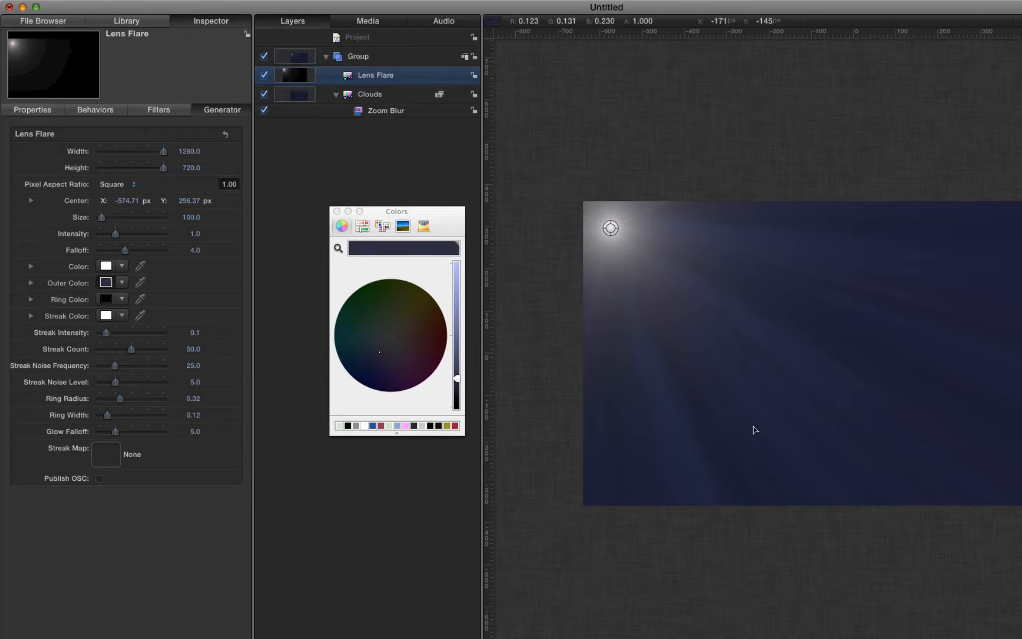
{"action": "left_click_drag", "start_coordinate": [457, 378], "coordinate": [457, 335]}
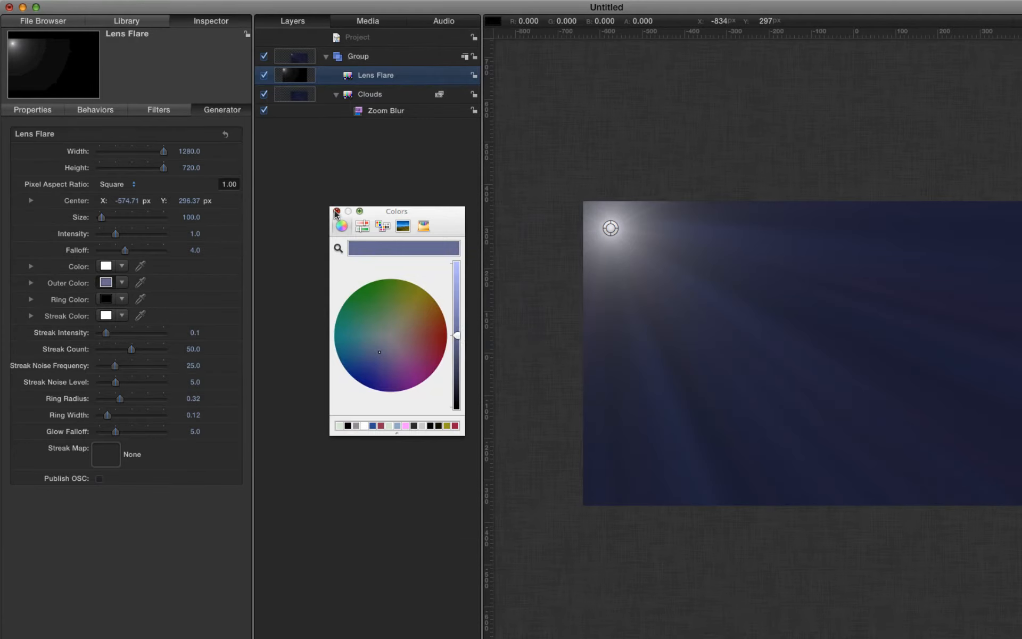
{"action": "left_click", "coordinate": [336, 211]}
Step: Set the Lens Flare's intensity to 3.22 and its streak intensity to 0.07
{"action": "left_click_drag", "start_coordinate": [115, 234], "coordinate": [136, 238]}
{"action": "left_click_drag", "start_coordinate": [114, 200], "coordinate": [126, 200]}
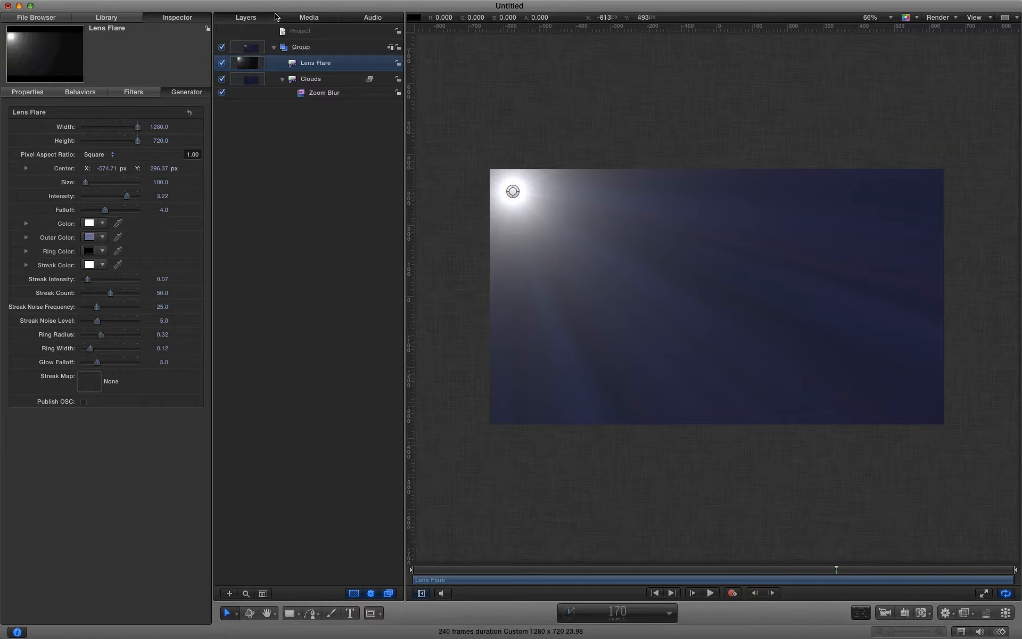
Step: Search the library's Content category for dust and add Dust01.png through Dust06.png to the project in a new group of their own
{"action": "left_click", "coordinate": [309, 33]}
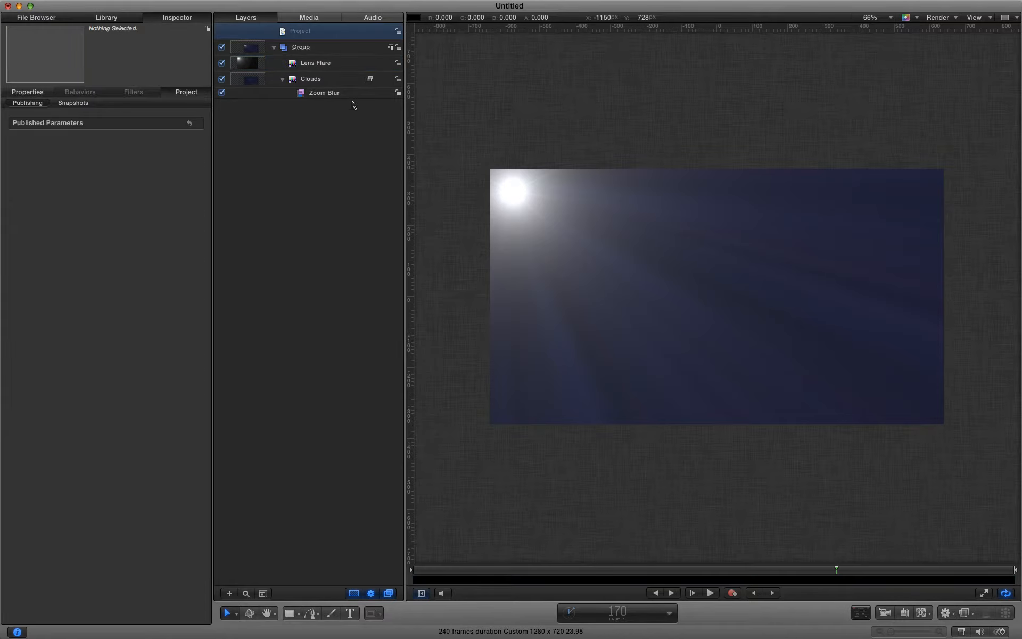
{"action": "left_click", "coordinate": [106, 18]}
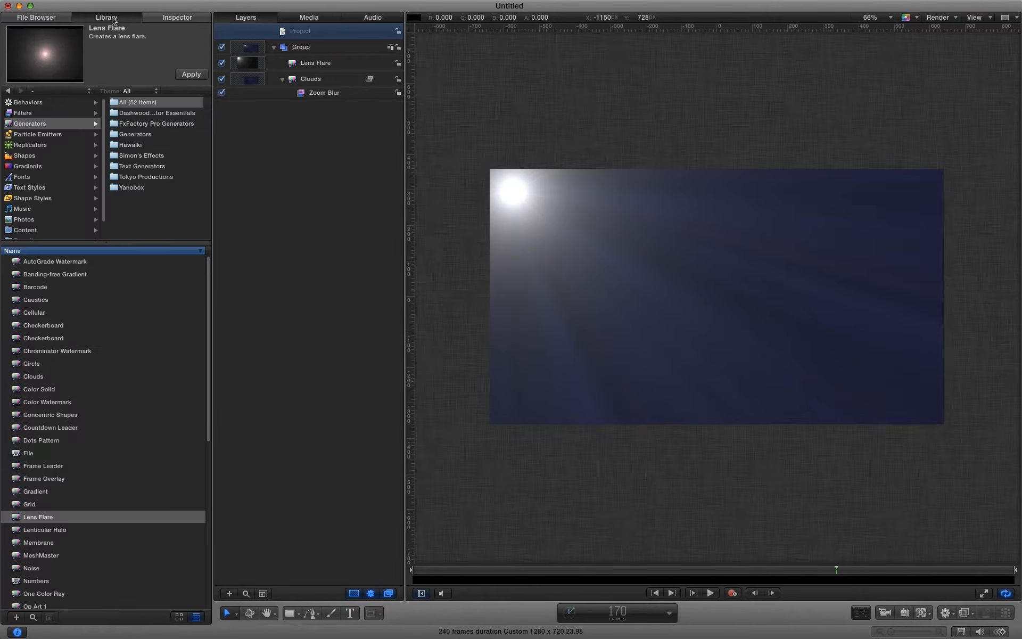
{"action": "left_click", "coordinate": [19, 230]}
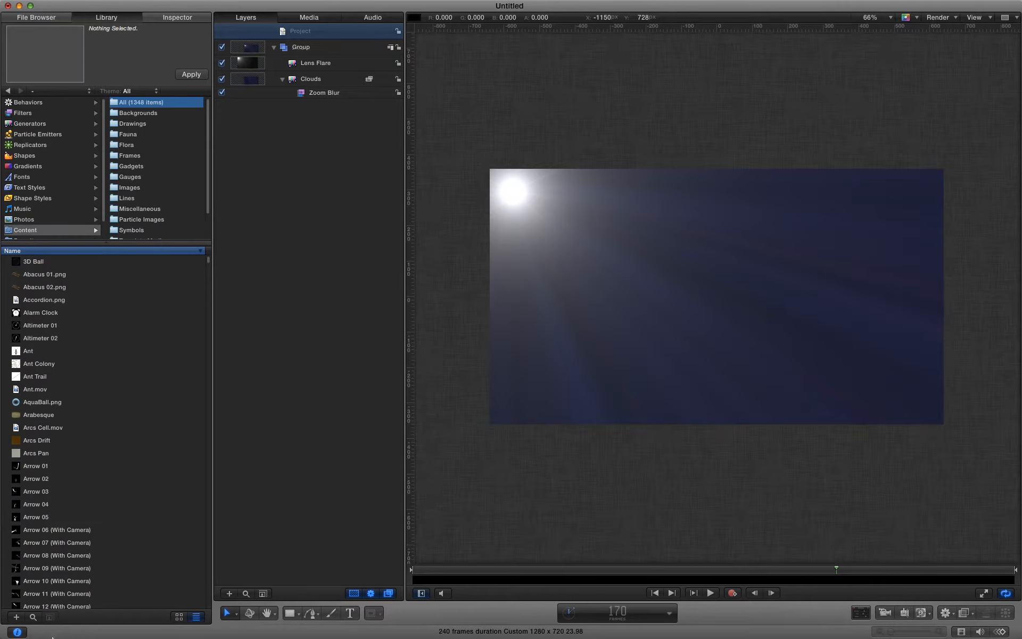
{"action": "left_click", "coordinate": [33, 618]}
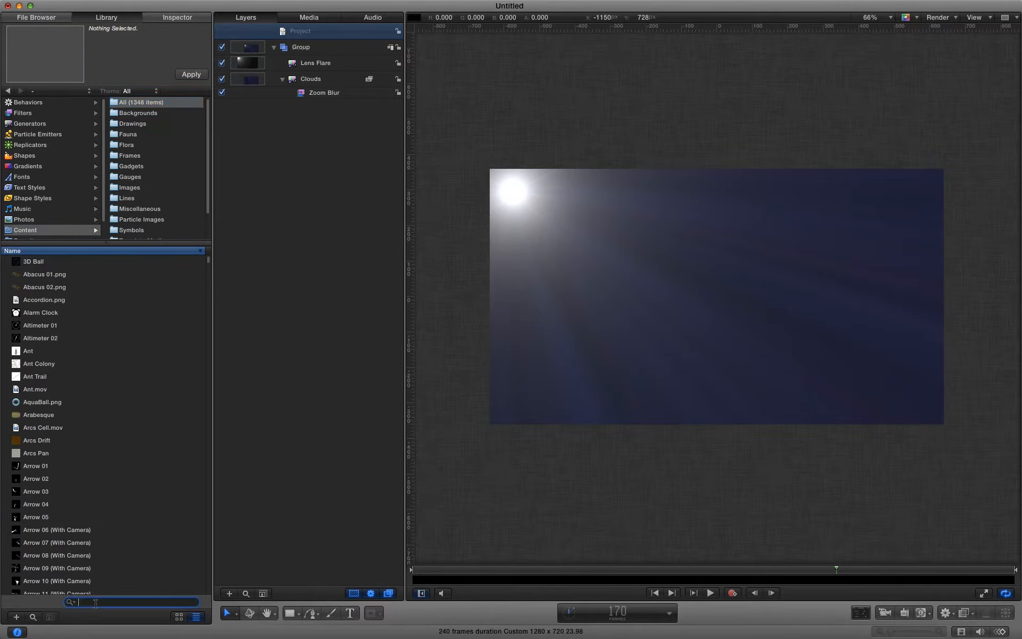
{"action": "type", "text": "dust"}
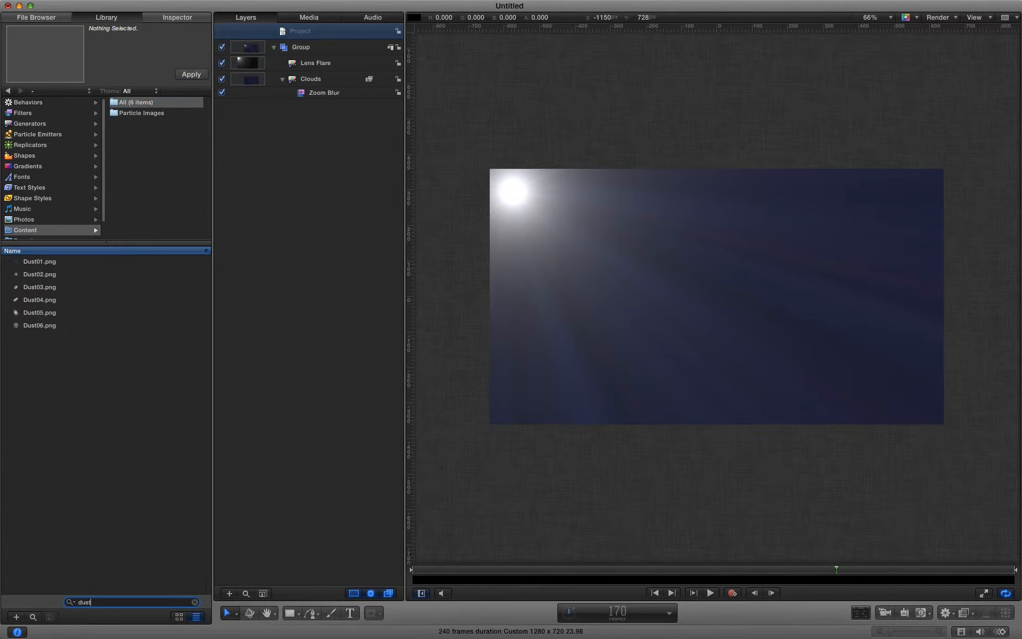
{"action": "left_click", "coordinate": [57, 340]}
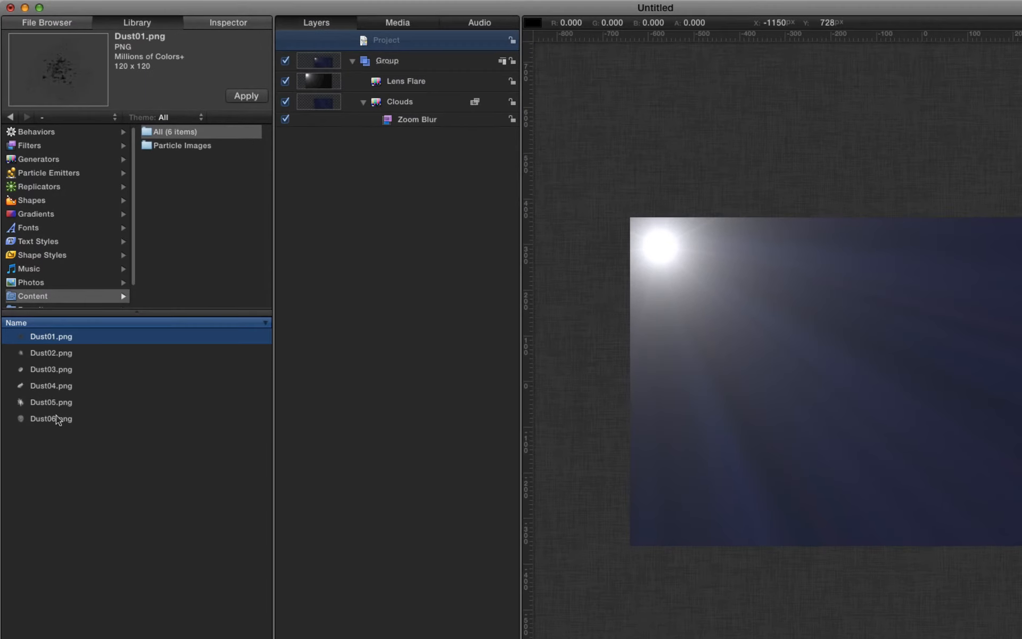
{"action": "left_click", "coordinate": [57, 420], "text": "shift"}
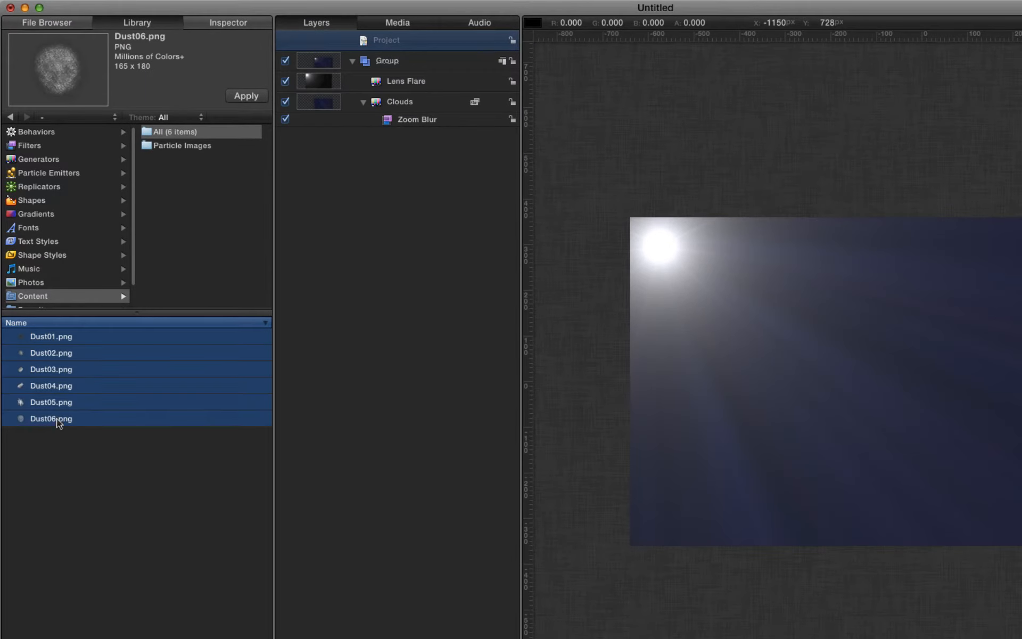
{"action": "left_click", "coordinate": [245, 97]}
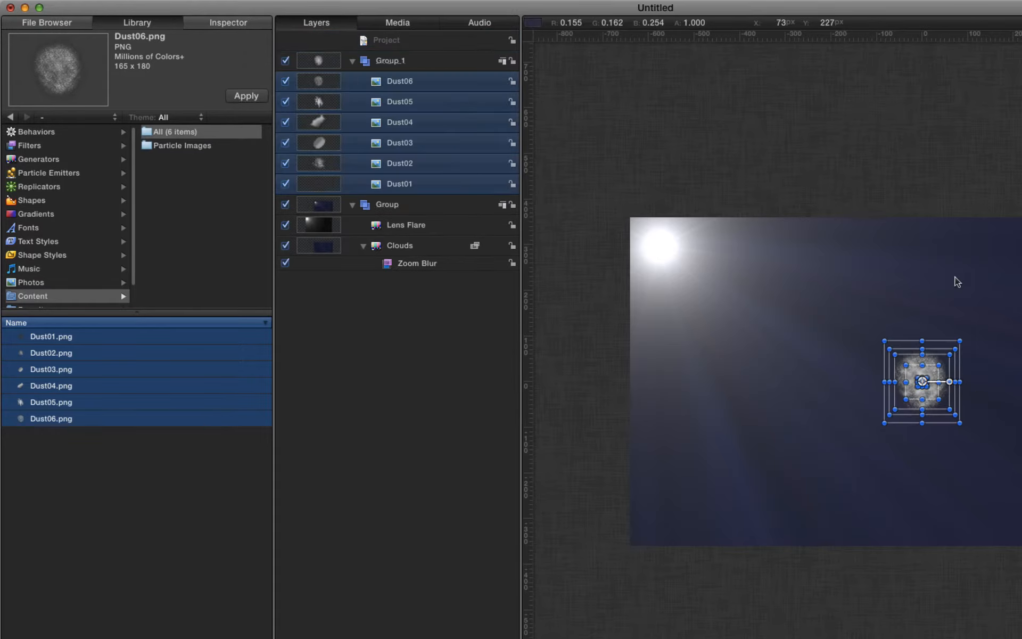
Step: Hide all six dust image layers and make a particle emitter from Dust01, placed in its own new group above the others
{"action": "left_click", "coordinate": [286, 82]}
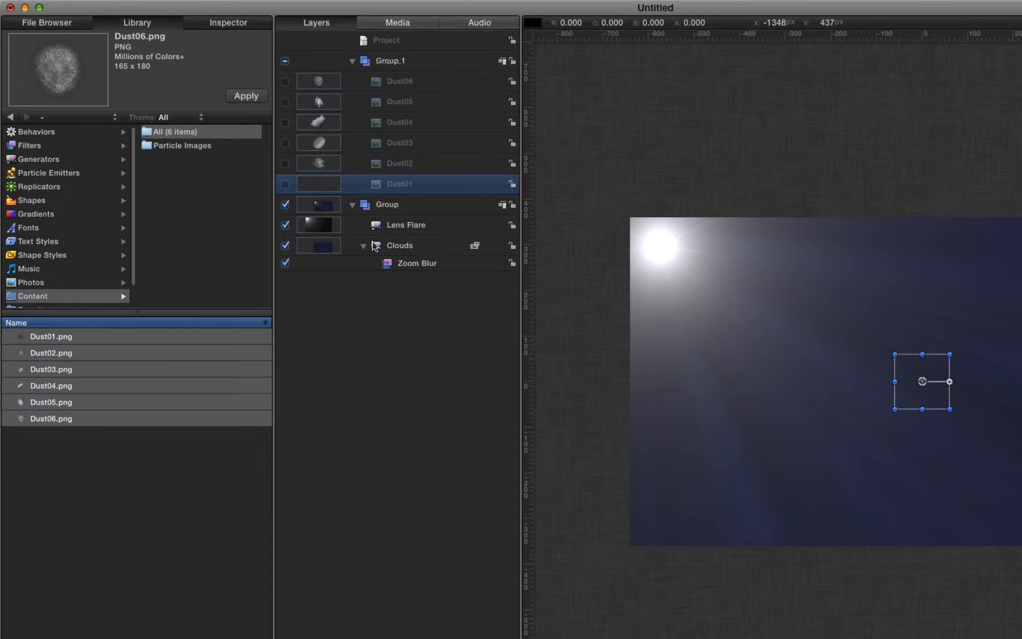
{"action": "key", "text": "e"}
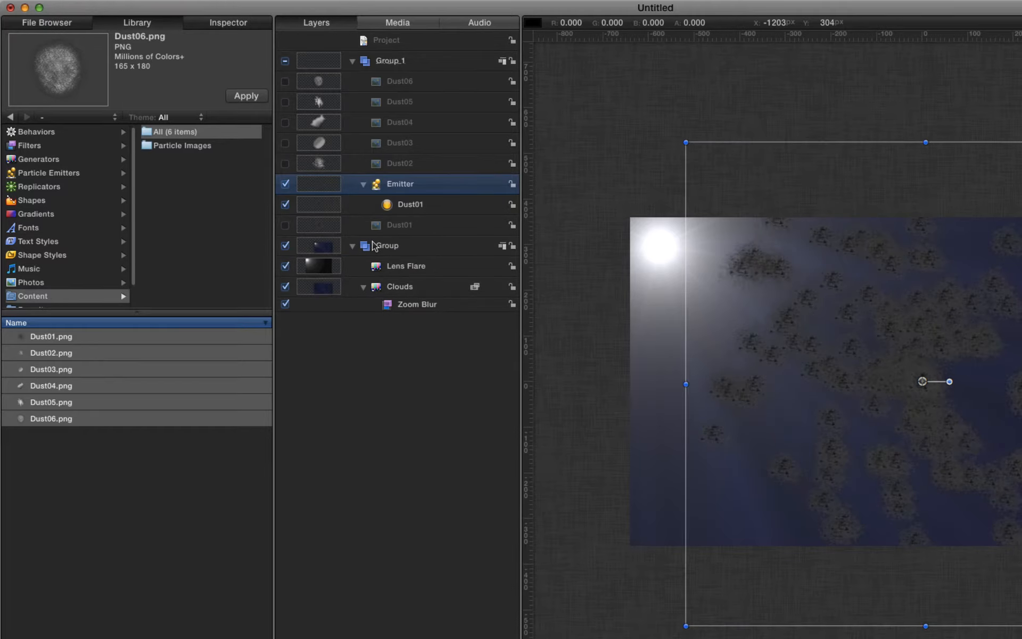
{"action": "left_click_drag", "start_coordinate": [325, 185], "coordinate": [364, 48]}
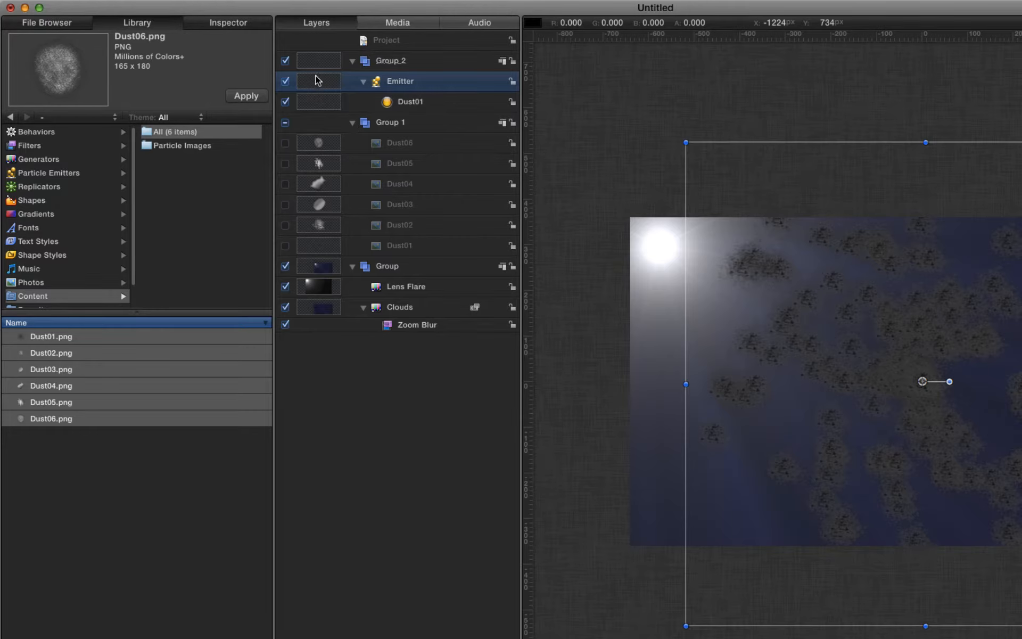
Step: Set the Dust01 emitter's blend mode to Screen
{"action": "left_click", "coordinate": [218, 24]}
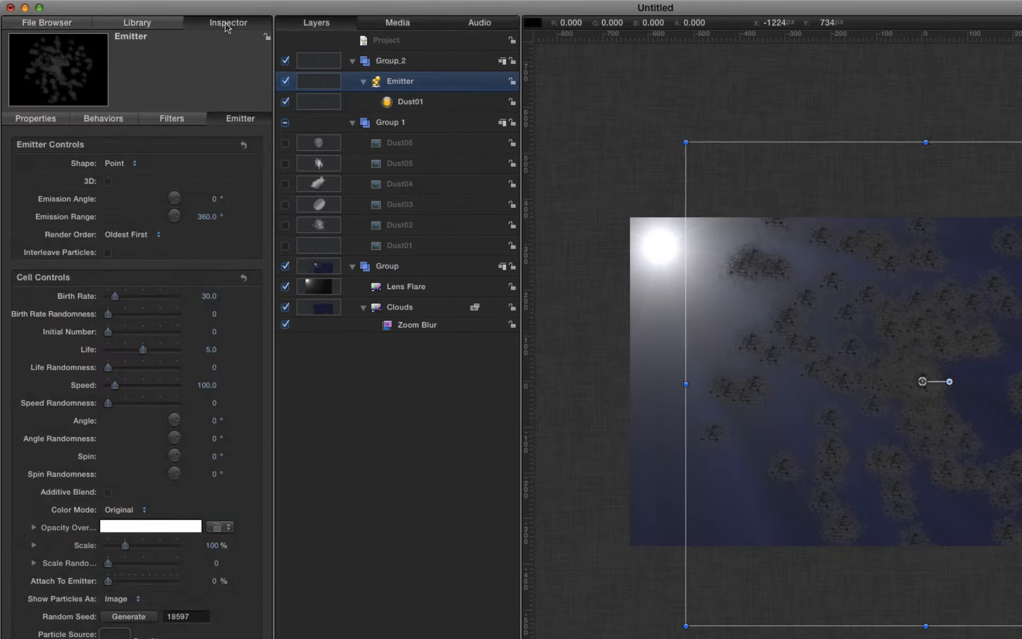
{"action": "left_click", "coordinate": [35, 118]}
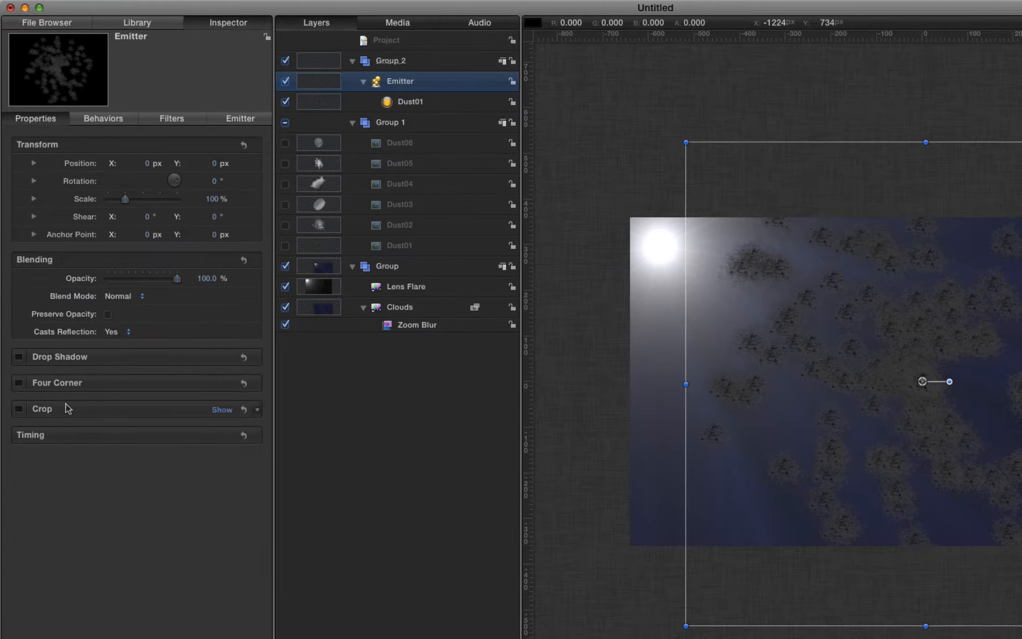
{"action": "left_click", "coordinate": [118, 297]}
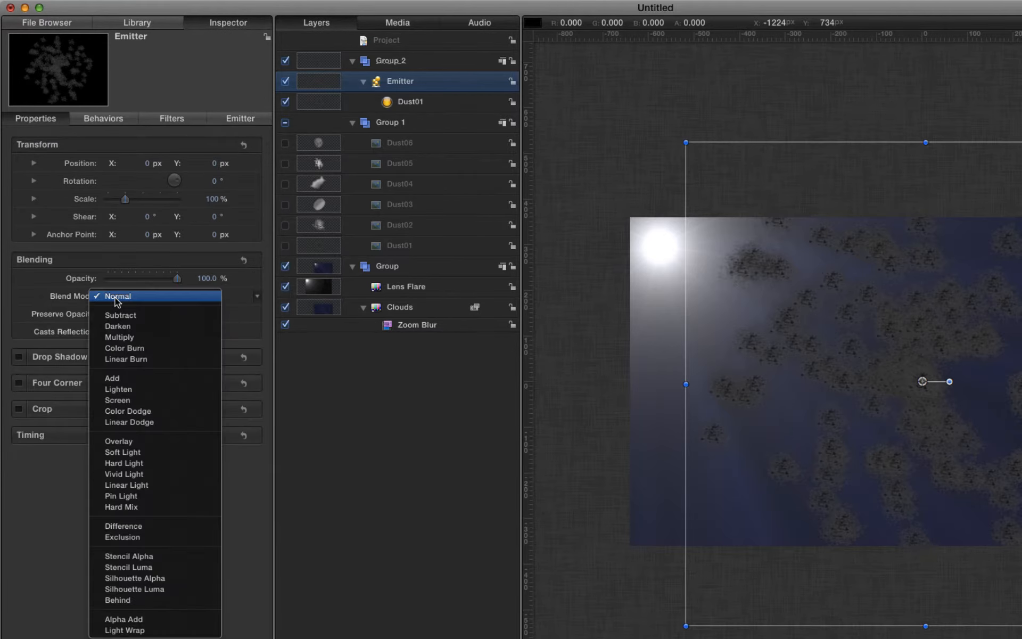
{"action": "left_click", "coordinate": [129, 401]}
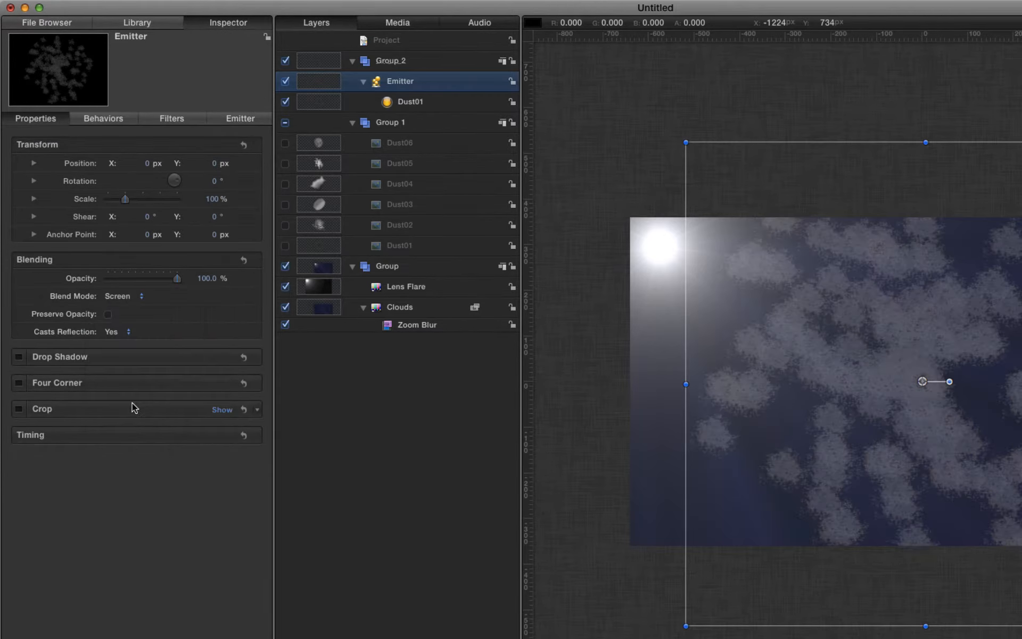
Step: Reduce the emitter's particle scale to 7% and set its color mode to Colorize with a pale, slightly bluish grey
{"action": "left_click", "coordinate": [240, 119]}
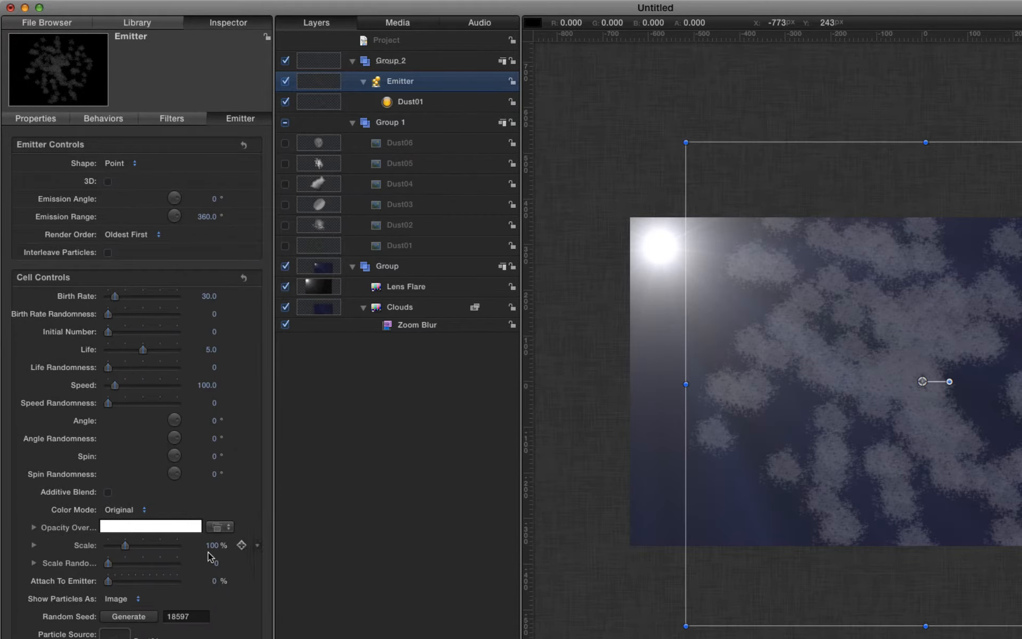
{"action": "left_click_drag", "start_coordinate": [215, 546], "coordinate": [310, 626]}
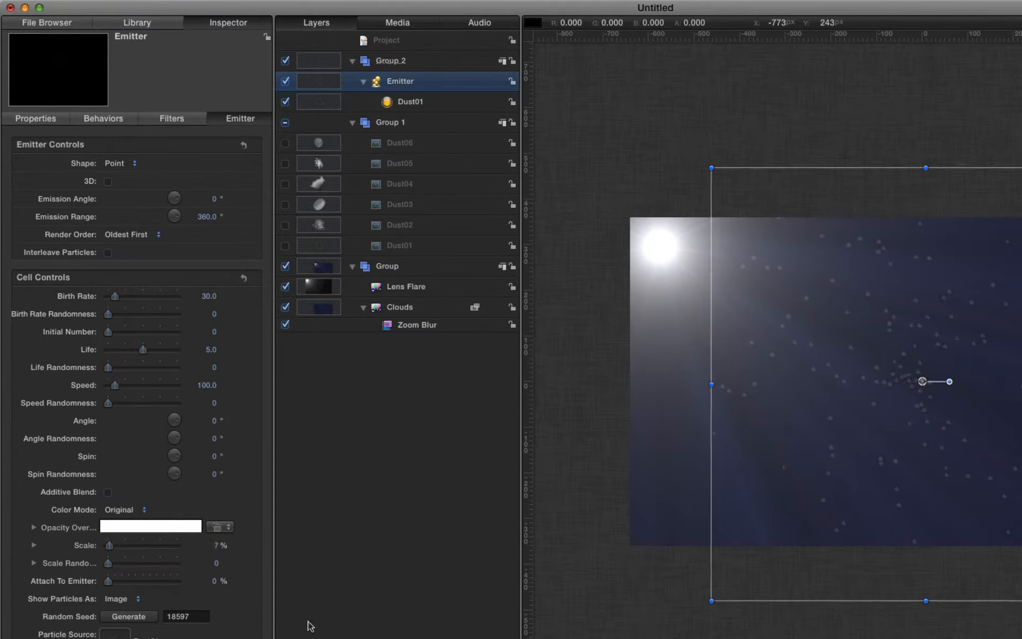
{"action": "left_click", "coordinate": [119, 510]}
{"action": "left_click", "coordinate": [122, 521]}
{"action": "left_click", "coordinate": [114, 527]}
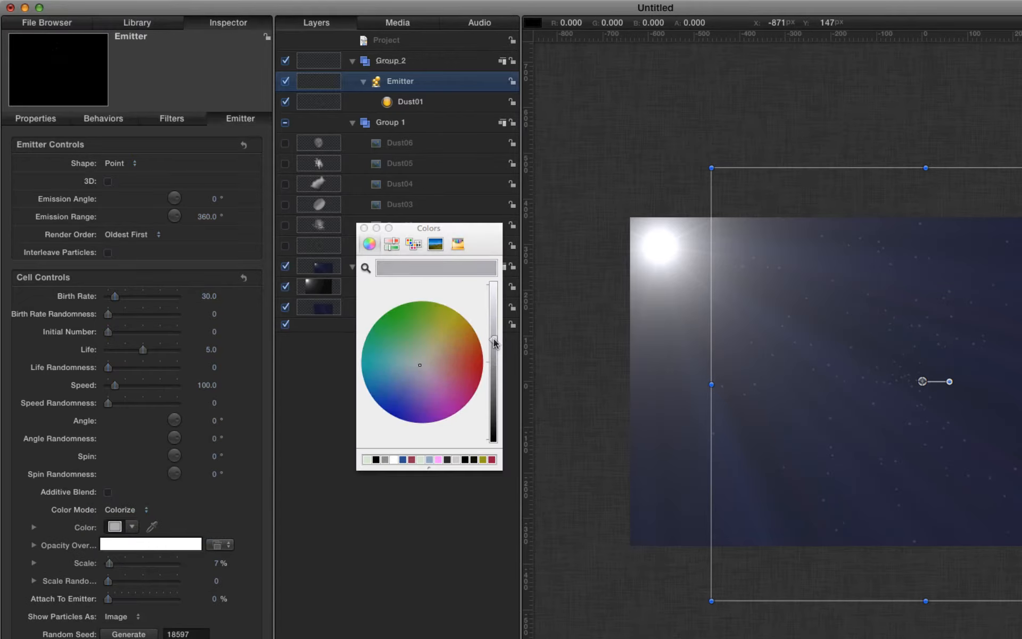
{"action": "left_click", "coordinate": [417, 366]}
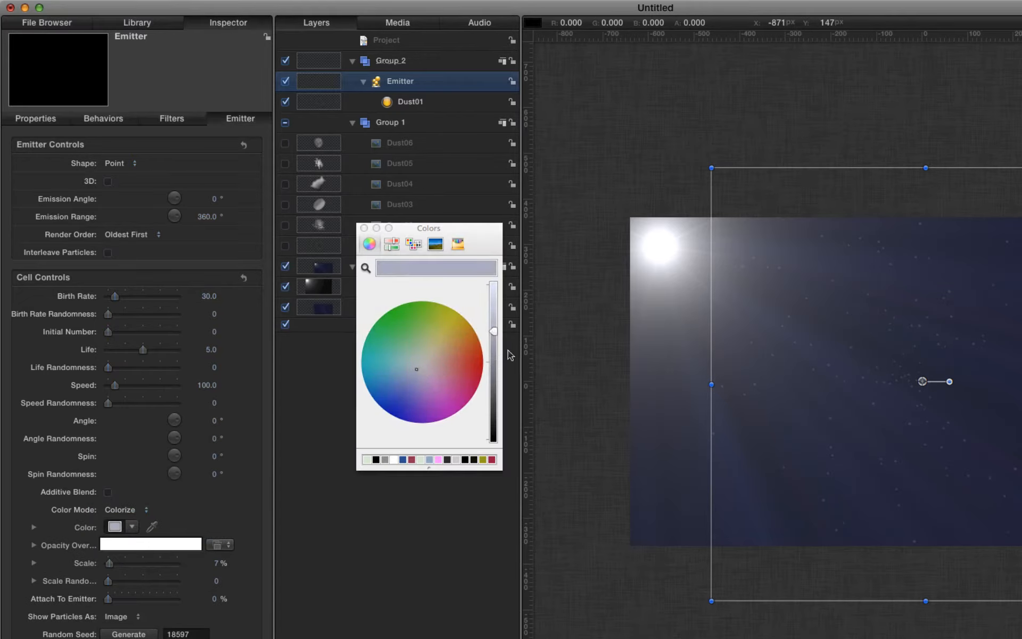
{"action": "left_click_drag", "start_coordinate": [494, 332], "coordinate": [495, 319]}
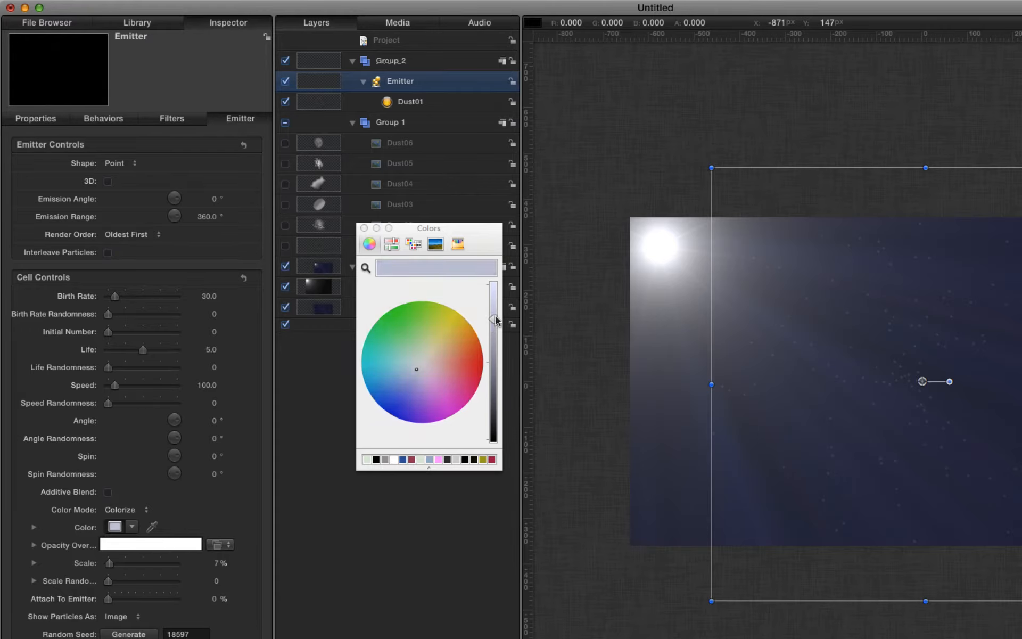
{"action": "left_click", "coordinate": [364, 228]}
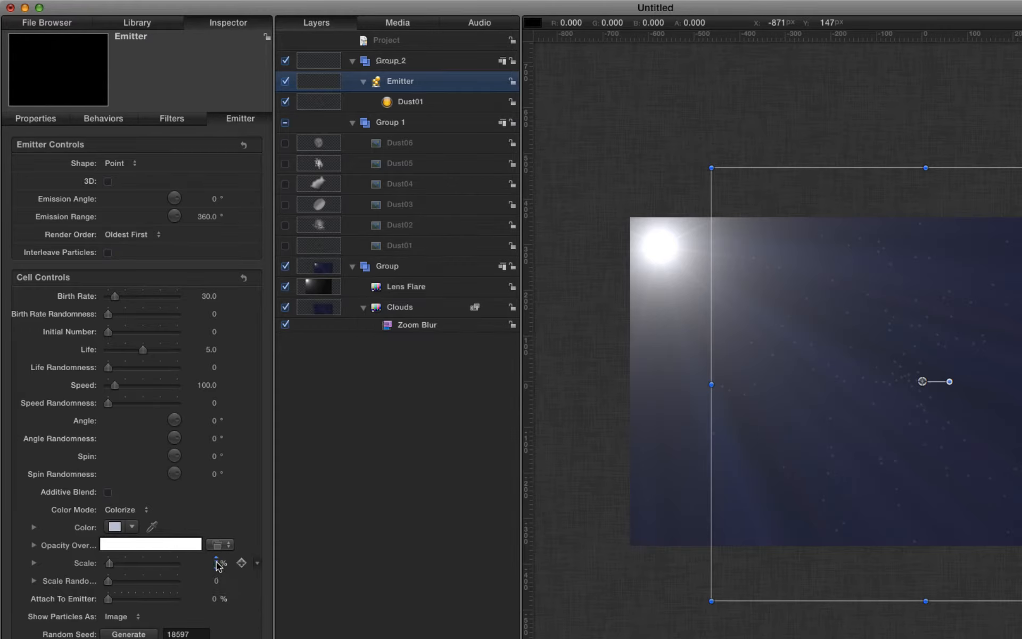
Step: Set the emitter's particle scale to 10% and its scale randomness to 8
{"action": "left_click", "coordinate": [217, 563]}
{"action": "type", "text": "10"}
{"action": "key", "text": "Return"}
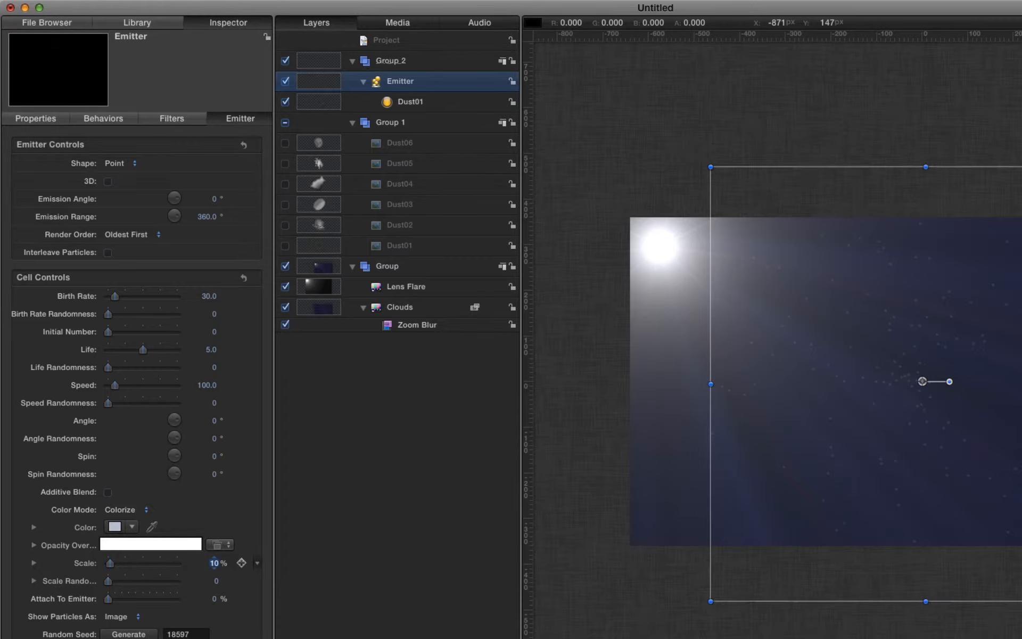
{"action": "left_click_drag", "start_coordinate": [214, 581], "coordinate": [214, 582]}
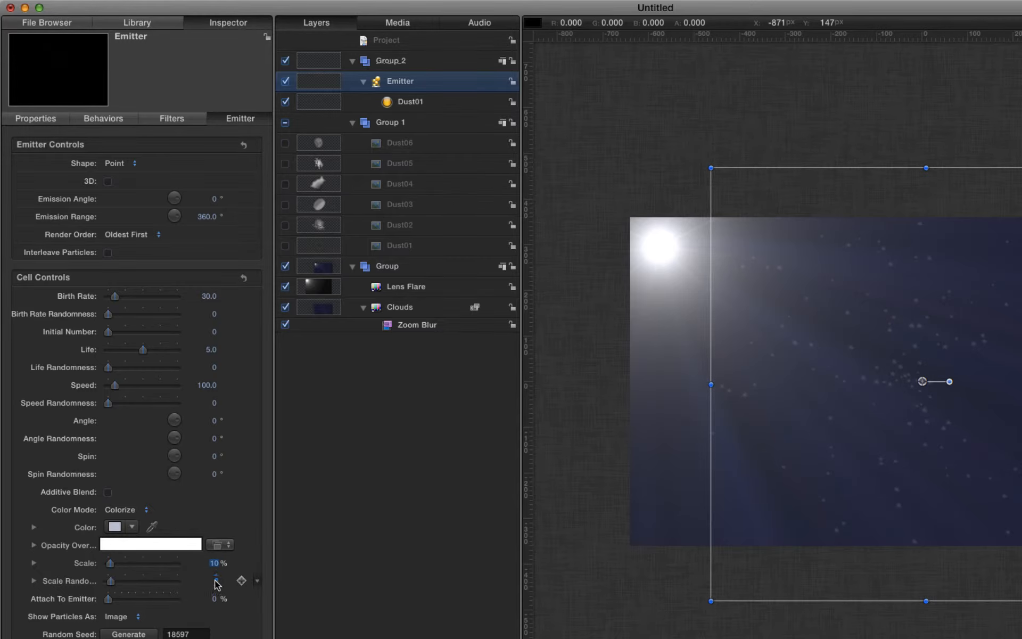
Step: Hide the canvas overlays and set the emitter's shape to Rectangle with the Random Fill arrangement
{"action": "key", "text": "super+slash"}
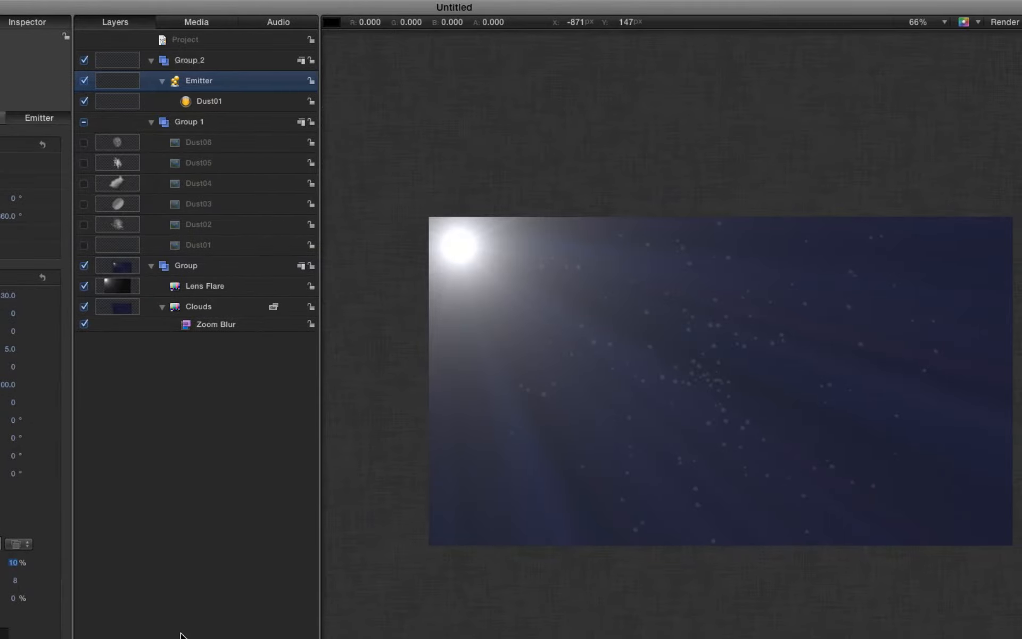
{"action": "key", "text": "shift+z"}
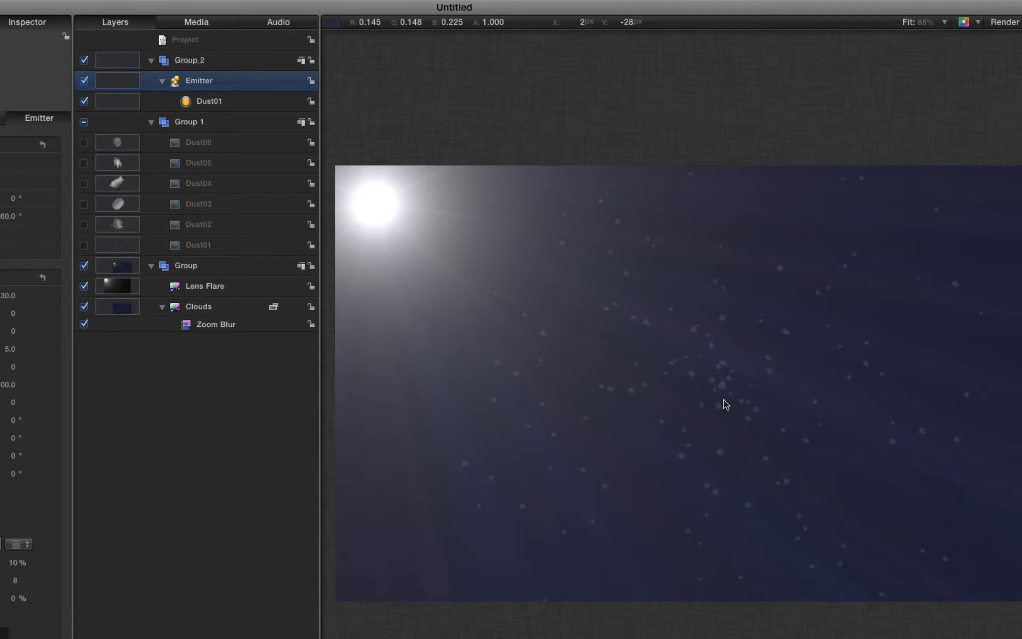
{"action": "left_click", "coordinate": [117, 164]}
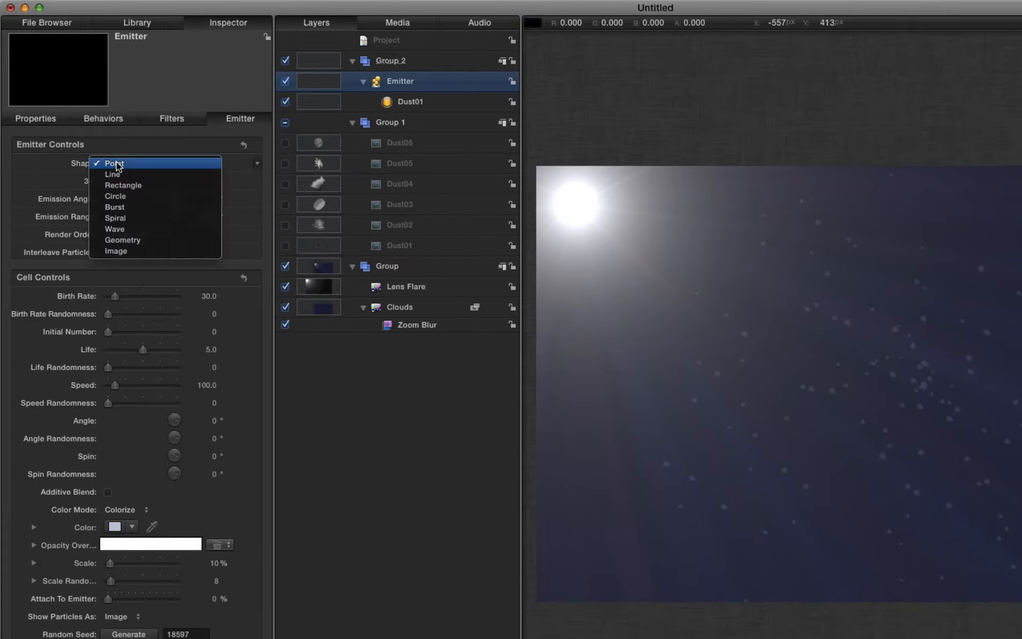
{"action": "left_click", "coordinate": [120, 190]}
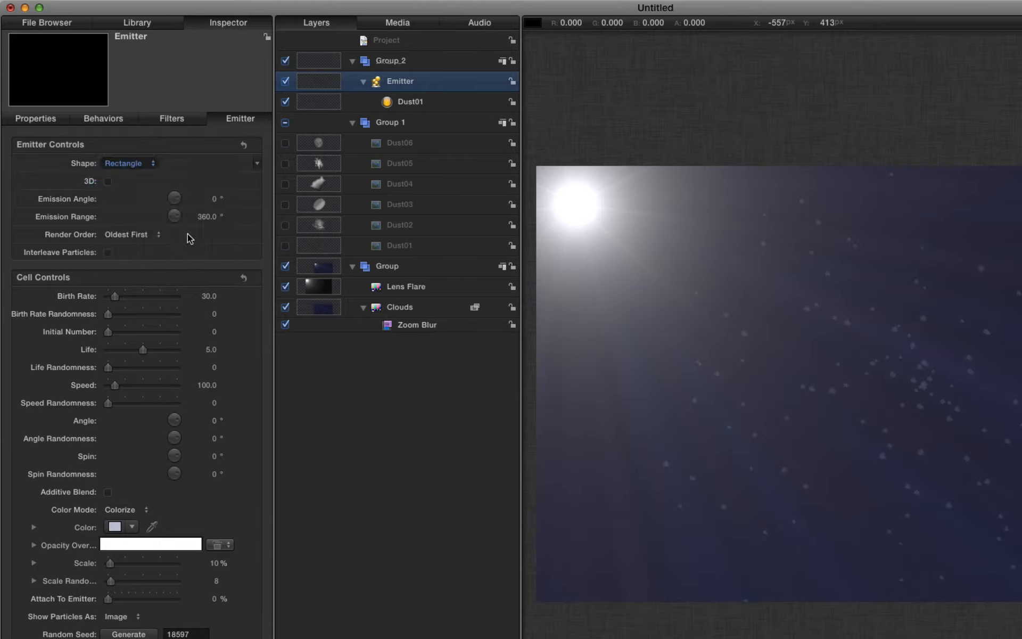
{"action": "left_click", "coordinate": [121, 181]}
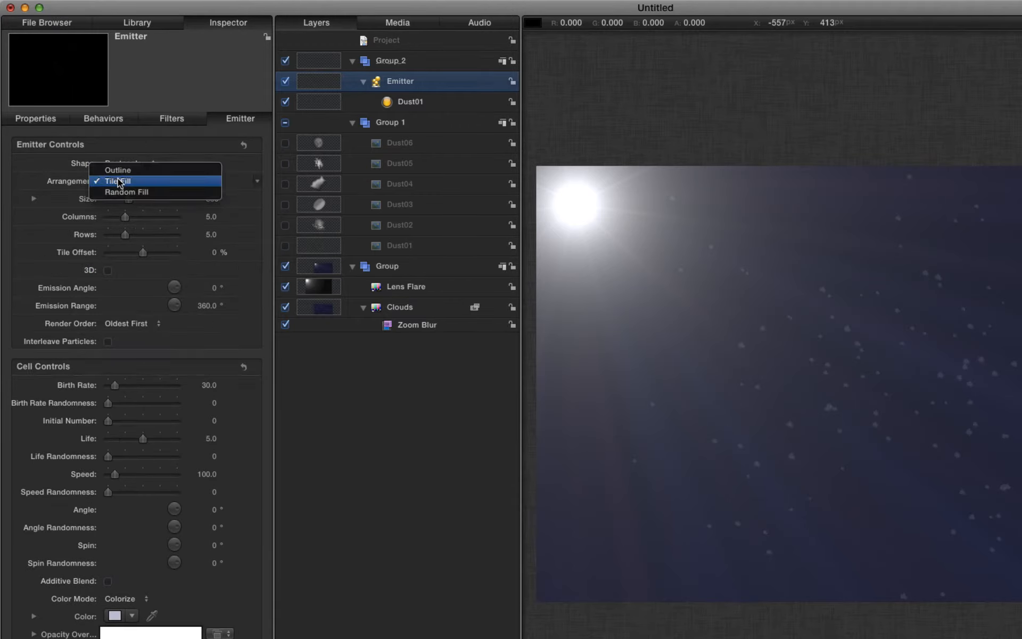
{"action": "left_click", "coordinate": [120, 193]}
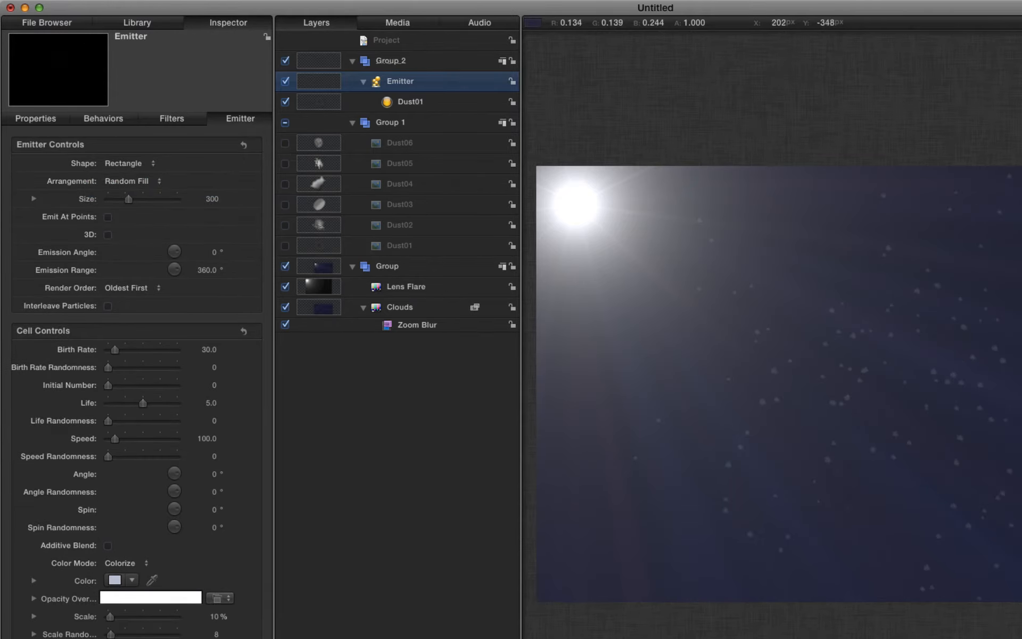
Step: Set the rectangular emitter's size to 1280 wide by 720 high
{"action": "left_click", "coordinate": [34, 199]}
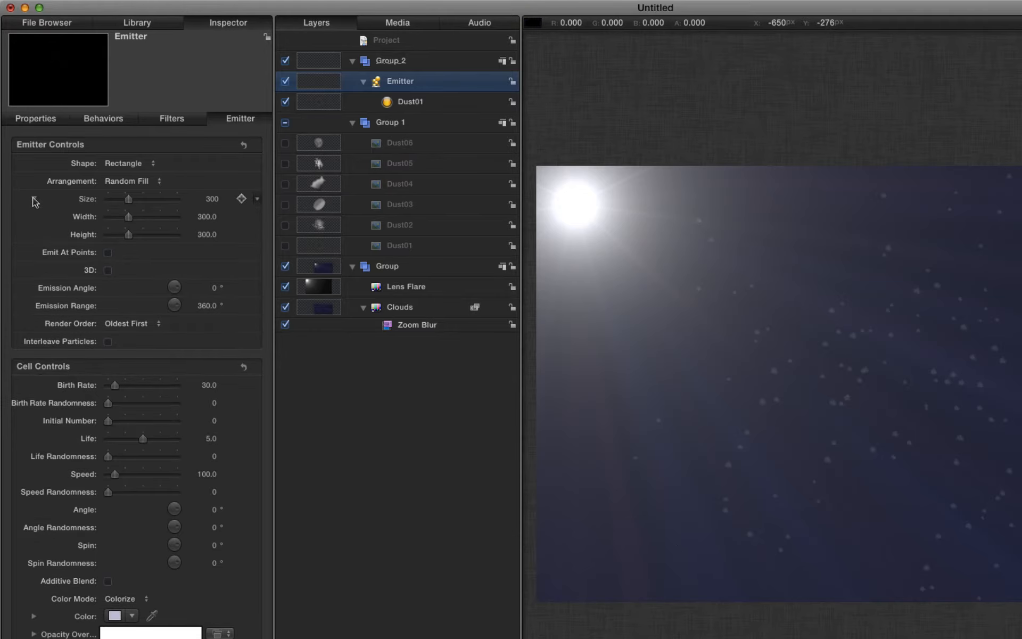
{"action": "left_click", "coordinate": [203, 216]}
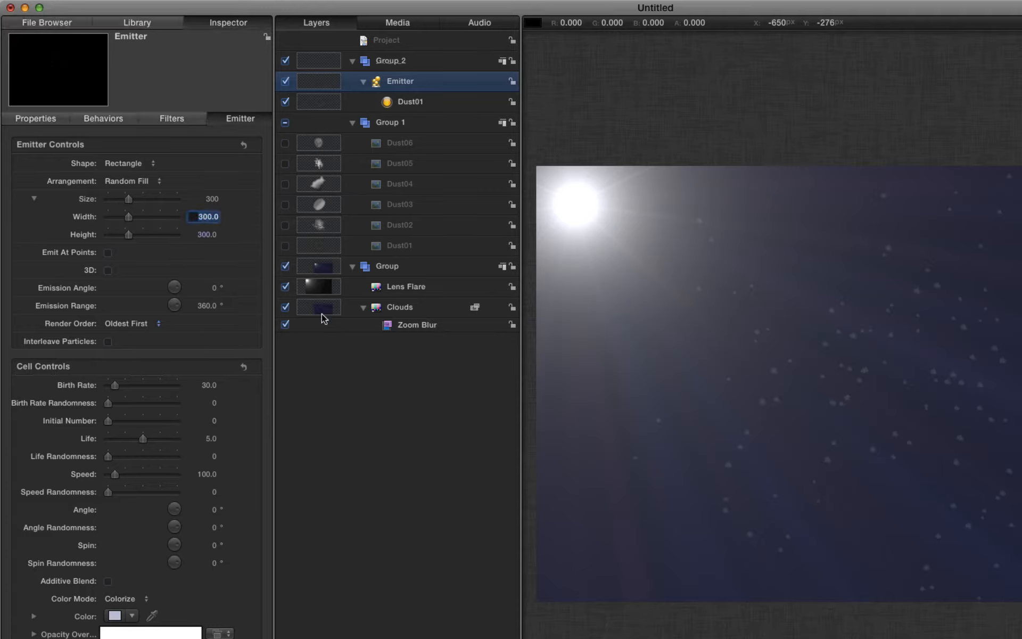
{"action": "type", "text": "1280"}
{"action": "key", "text": "Tab"}
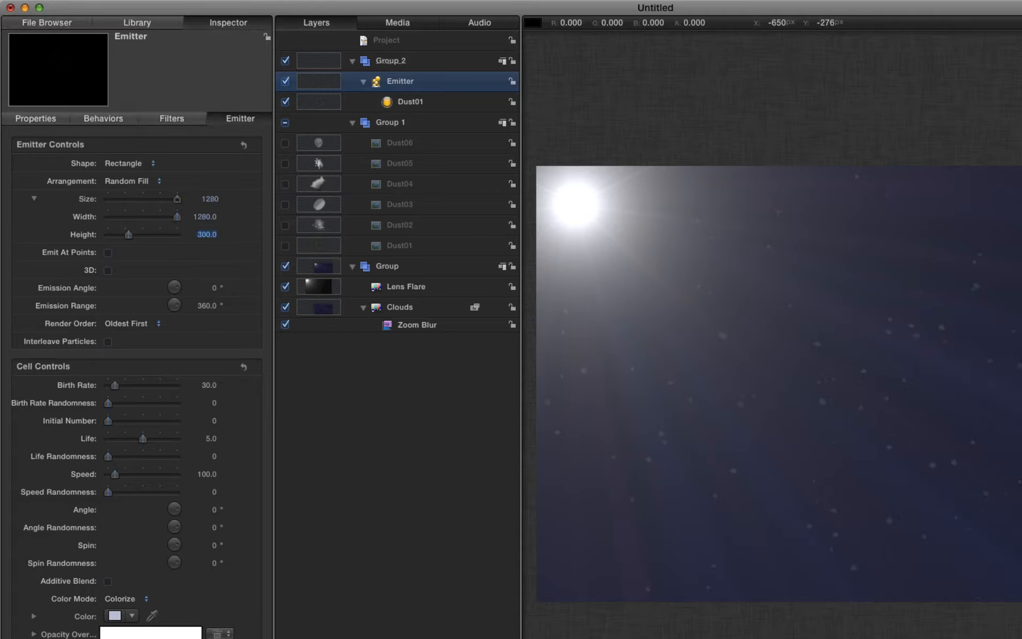
{"action": "type", "text": "720"}
{"action": "key", "text": "Return"}
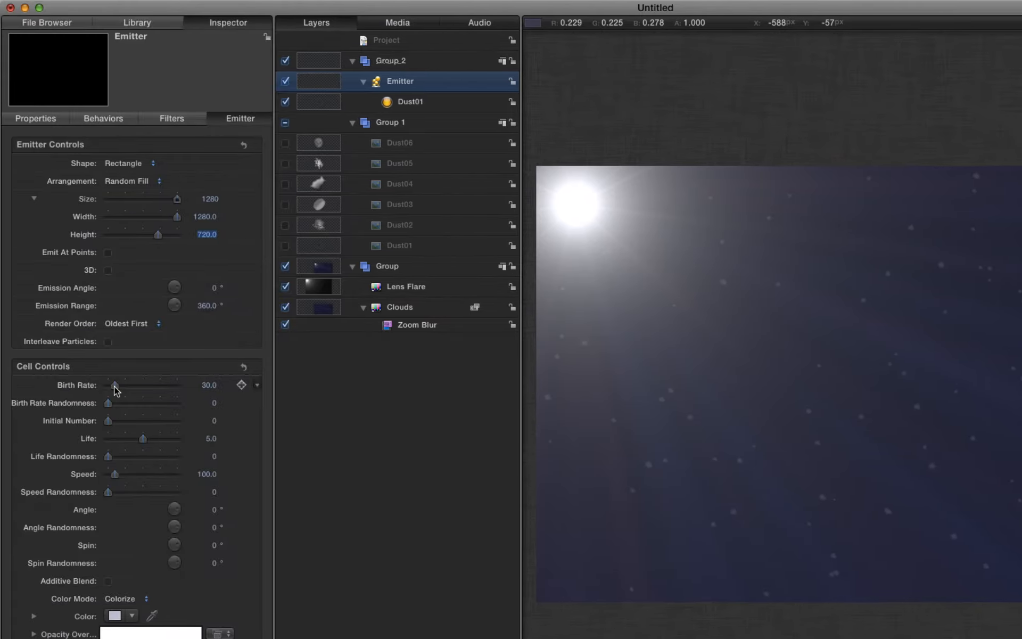
Step: Set the emitter's birth rate to 0 and its initial number of particles to 200
{"action": "left_click_drag", "start_coordinate": [114, 386], "coordinate": [108, 387]}
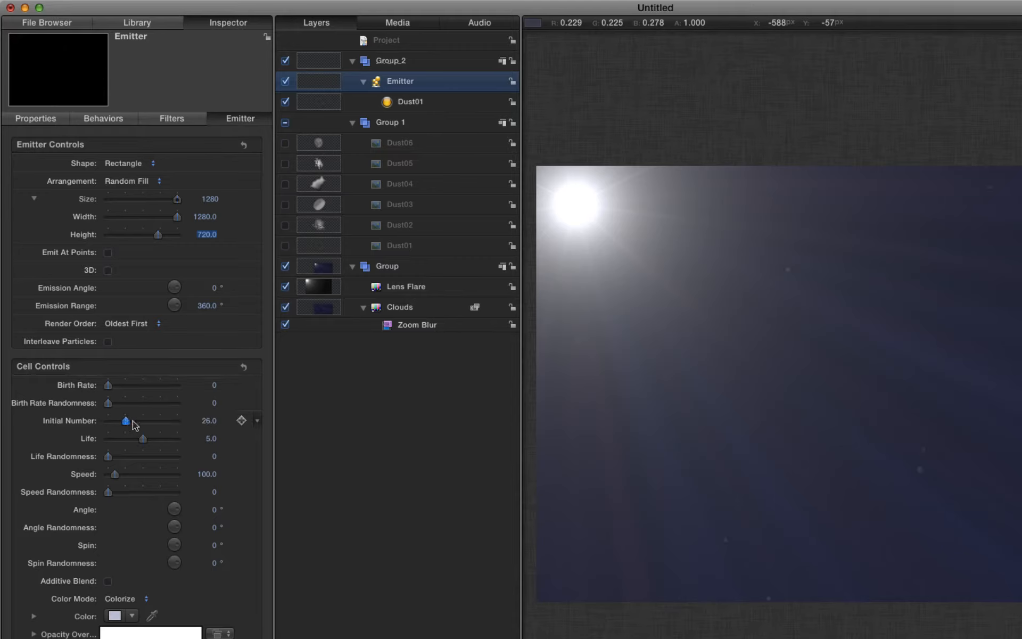
{"action": "left_click_drag", "start_coordinate": [133, 420], "coordinate": [177, 421]}
{"action": "left_click", "coordinate": [206, 421]}
{"action": "type", "text": "200"}
{"action": "key", "text": "Return"}
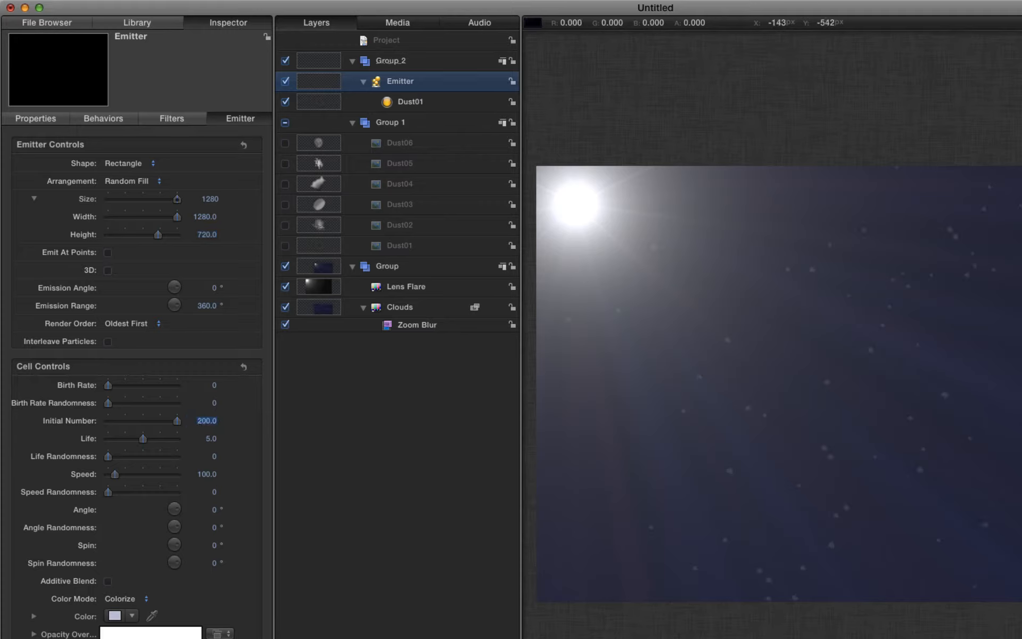
Step: Preview the dust animation, set the emitter's particle life to 20 and check the particles at another point in time
{"action": "key", "text": "space"}
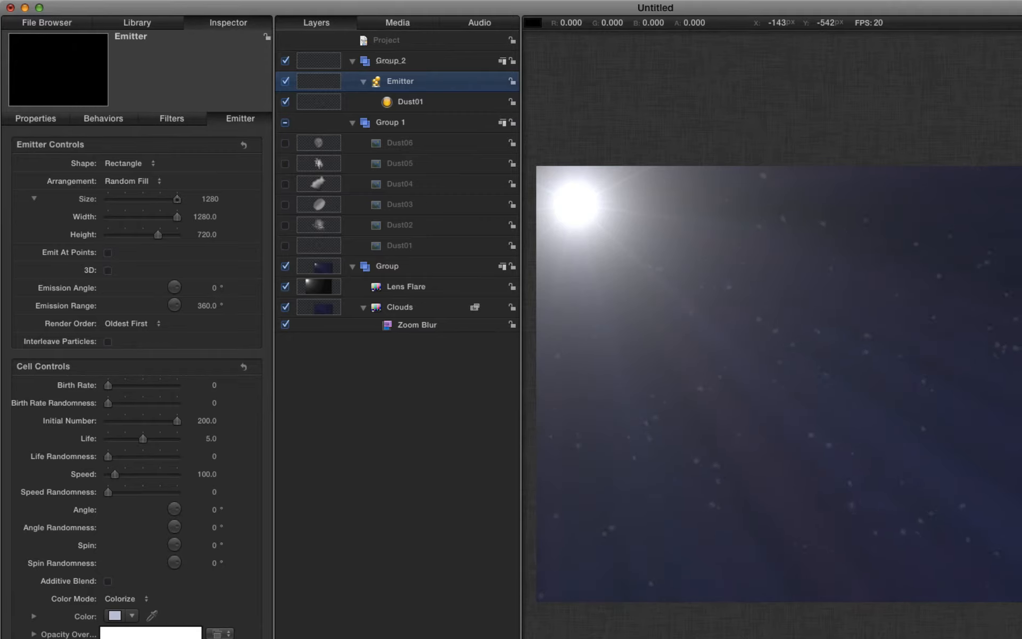
{"action": "key", "text": "space"}
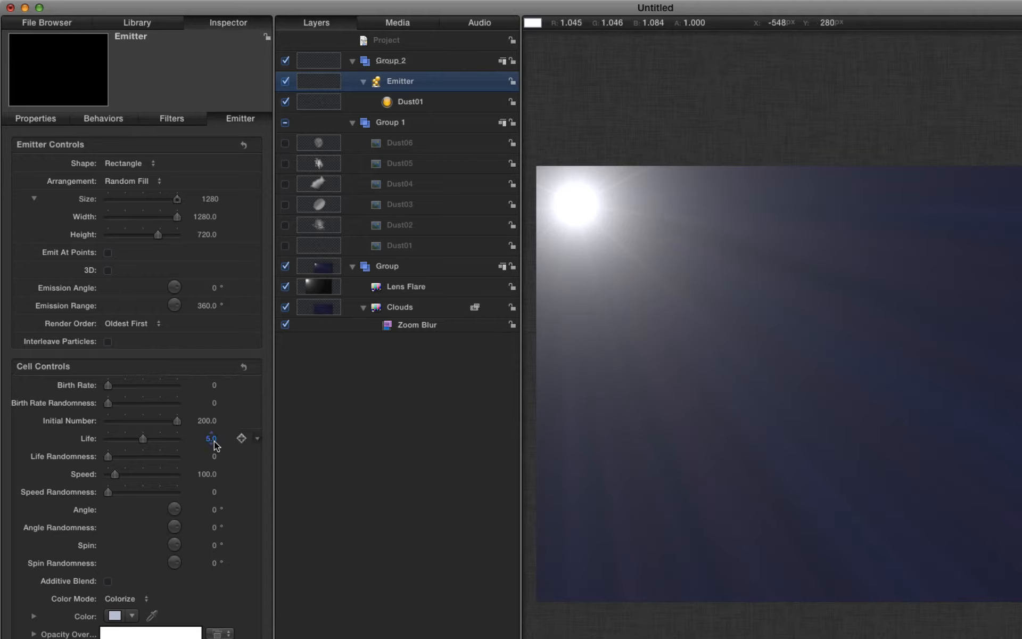
{"action": "left_click_drag", "start_coordinate": [213, 441], "coordinate": [235, 440]}
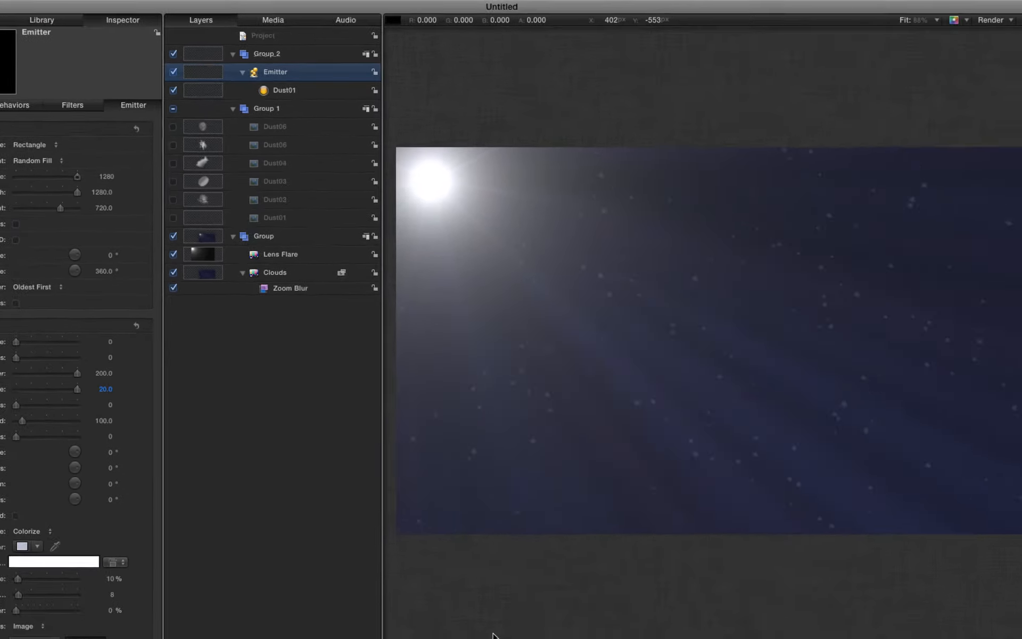
{"action": "left_click_drag", "start_coordinate": [598, 623], "coordinate": [748, 636]}
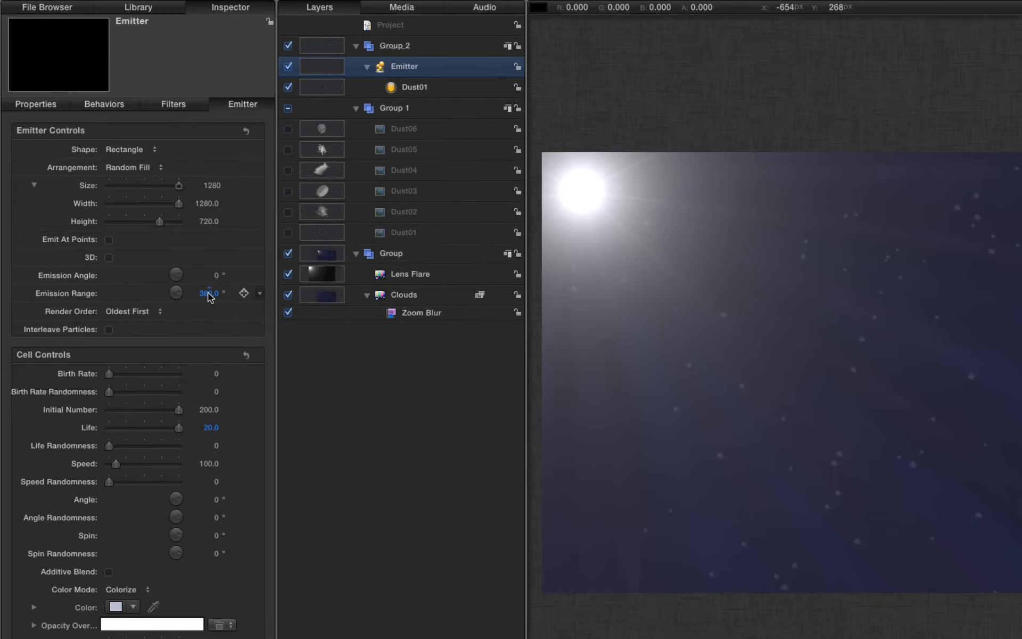
Step: Set the emitter's emission range to 45° and its emission angle to 150°, and play the animation to check the drift
{"action": "left_click", "coordinate": [208, 293]}
{"action": "type", "text": "45"}
{"action": "key", "text": "Return"}
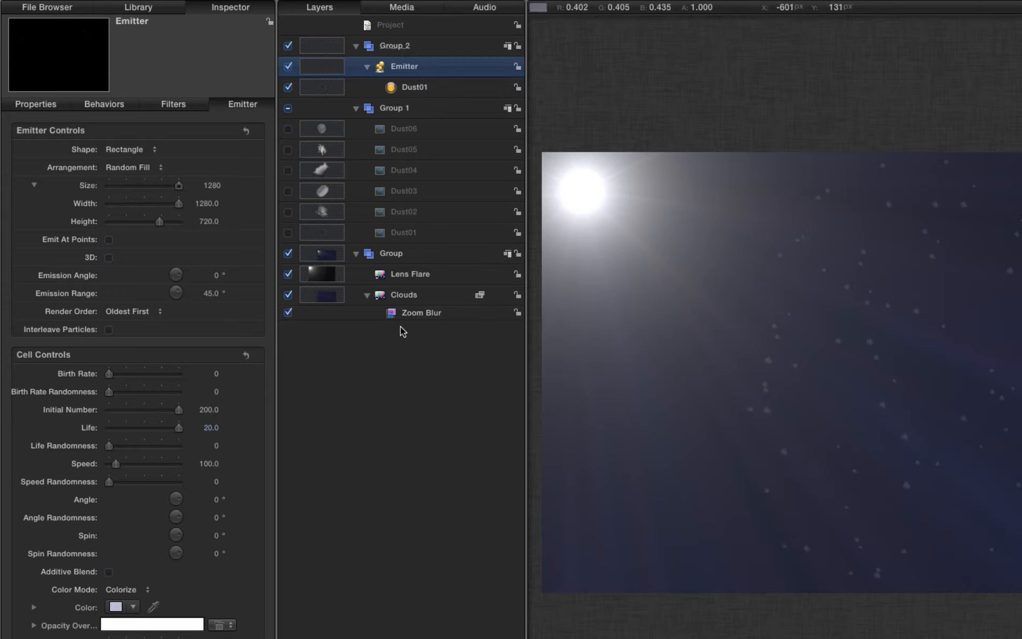
{"action": "left_click", "coordinate": [217, 275]}
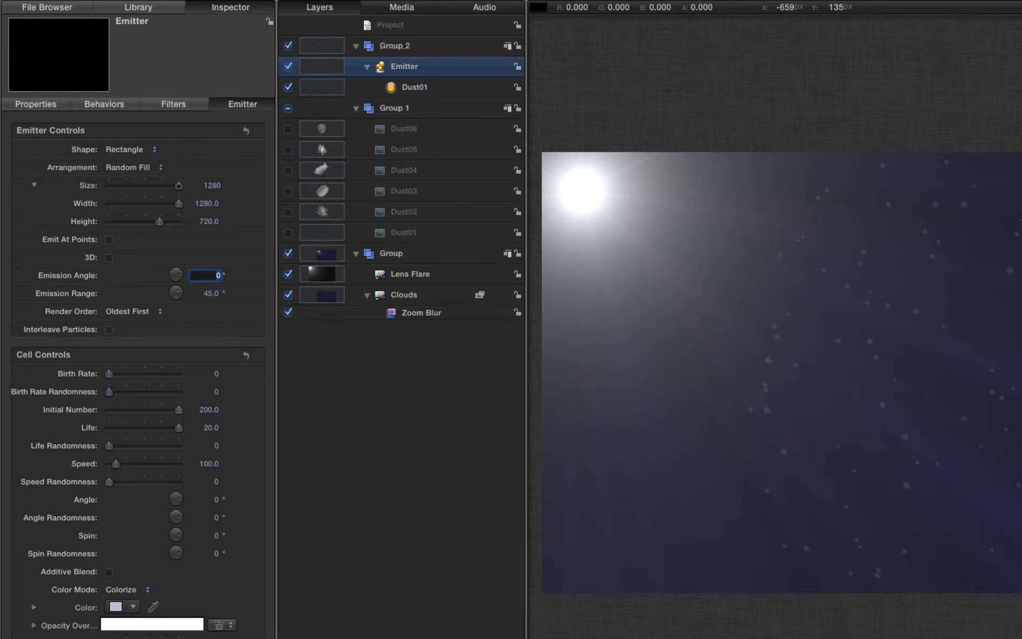
{"action": "key", "text": "Return"}
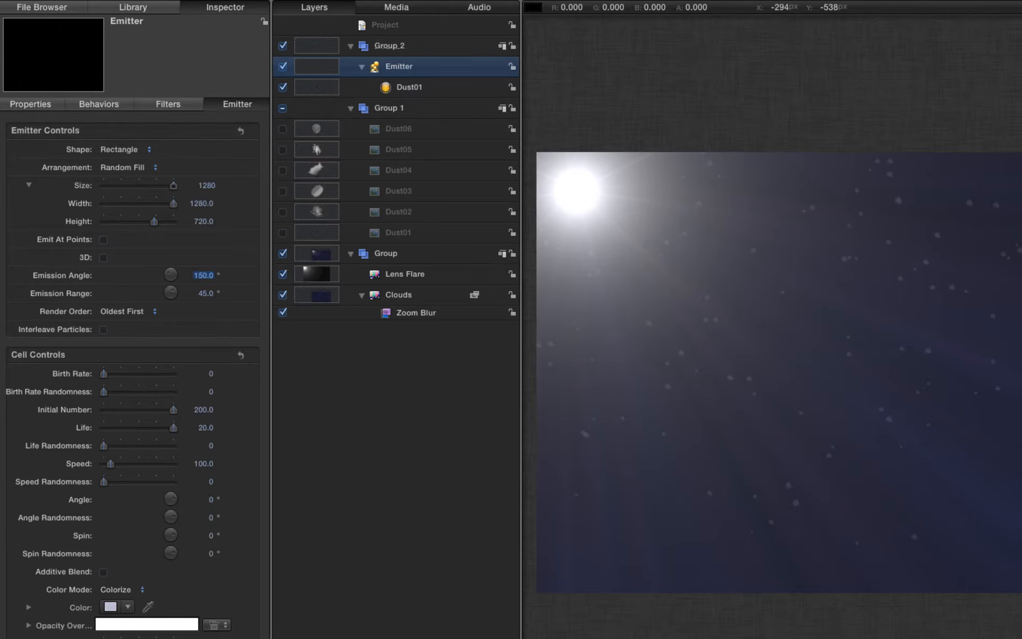
{"action": "key", "text": "space"}
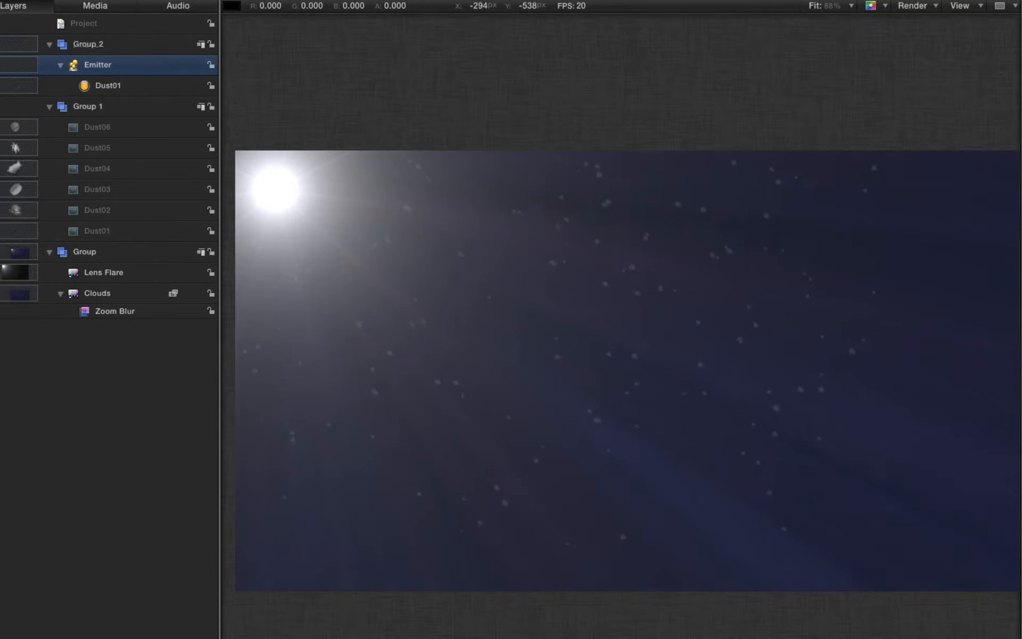
{"action": "key", "text": "space"}
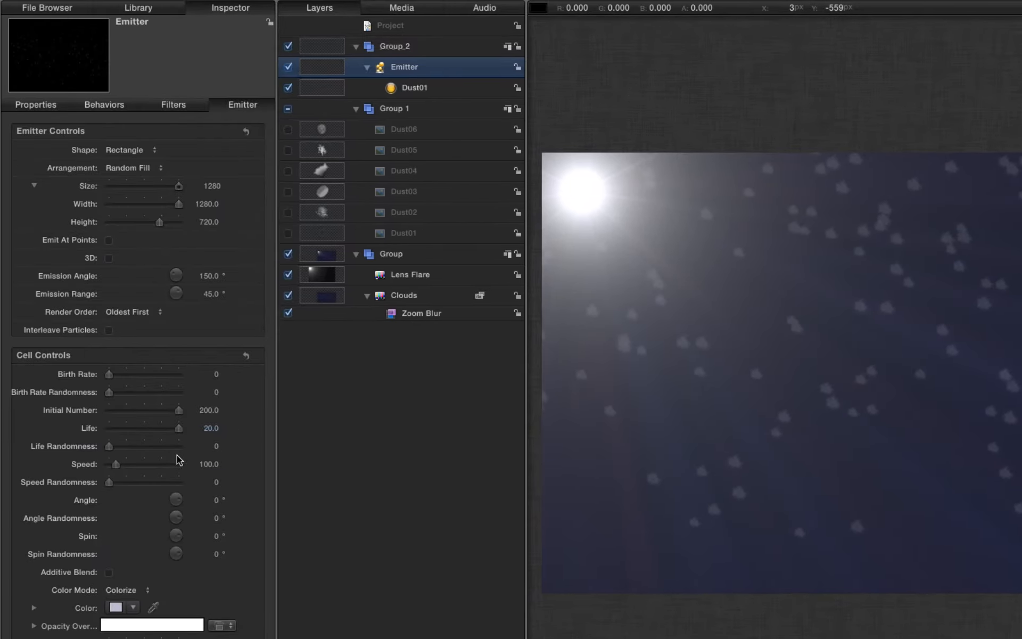
Step: Set the emitter's particle spin and spin randomness to 45° each and preview the rotation
{"action": "double_click", "coordinate": [217, 536]}
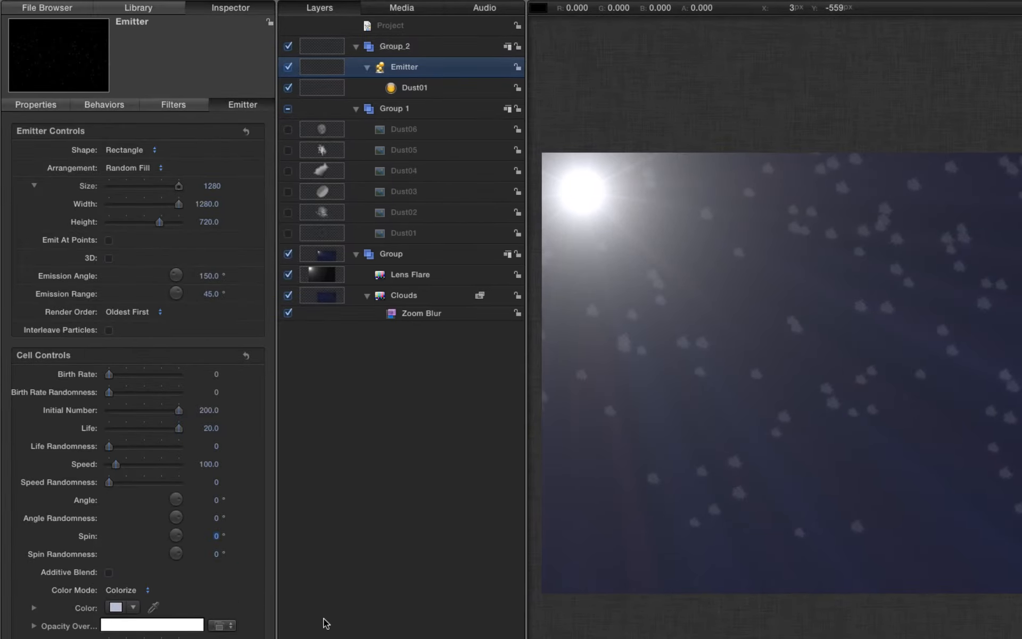
{"action": "type", "text": "45"}
{"action": "key", "text": "Return"}
{"action": "key", "text": "Tab"}
{"action": "type", "text": "45"}
{"action": "key", "text": "Return"}
{"action": "key", "text": "space"}
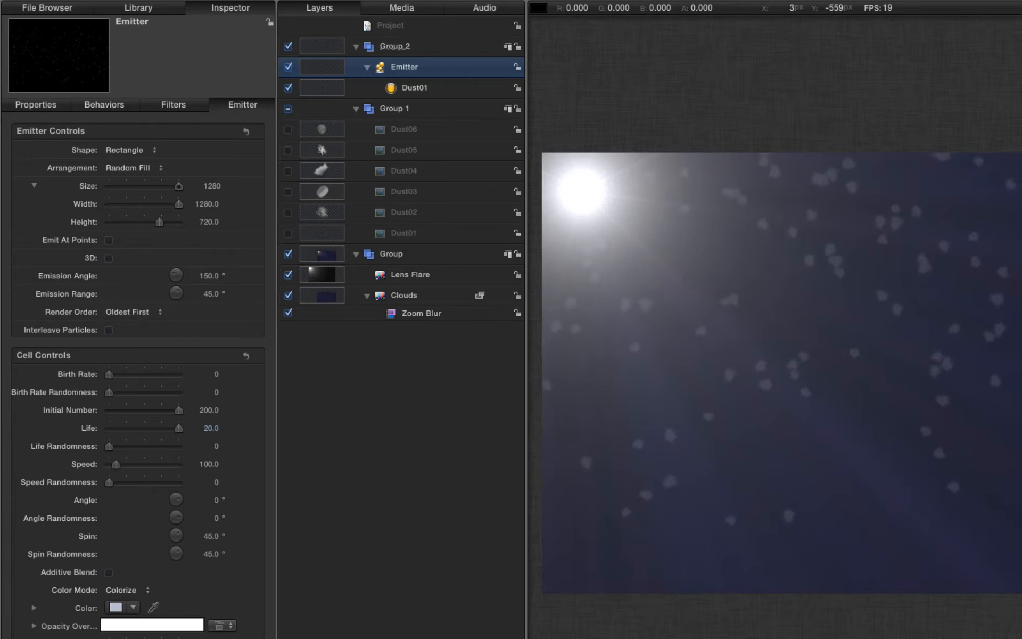
{"action": "key", "text": "space"}
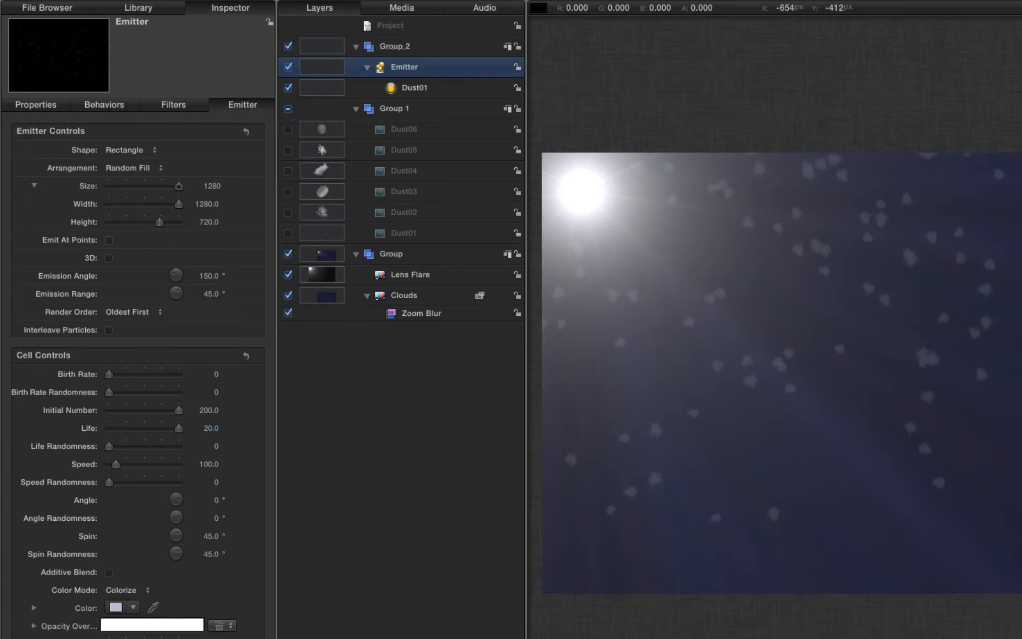
Step: Set the emitter's particle spin to 90° and preview the animation from the start
{"action": "double_click", "coordinate": [213, 538]}
{"action": "type", "text": "90"}
{"action": "key", "text": "Return"}
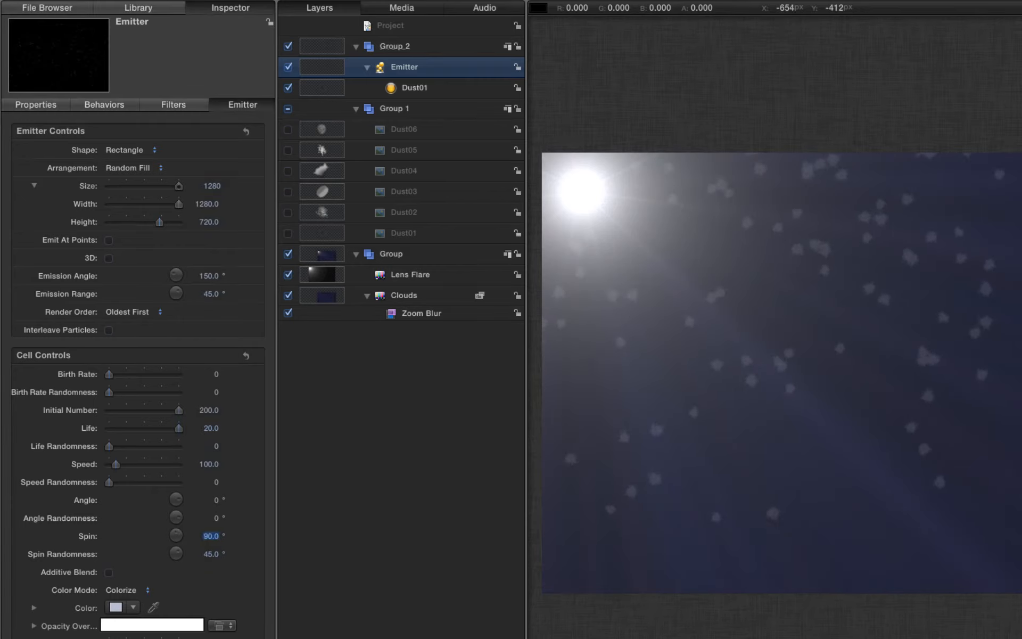
{"action": "key", "text": "space"}
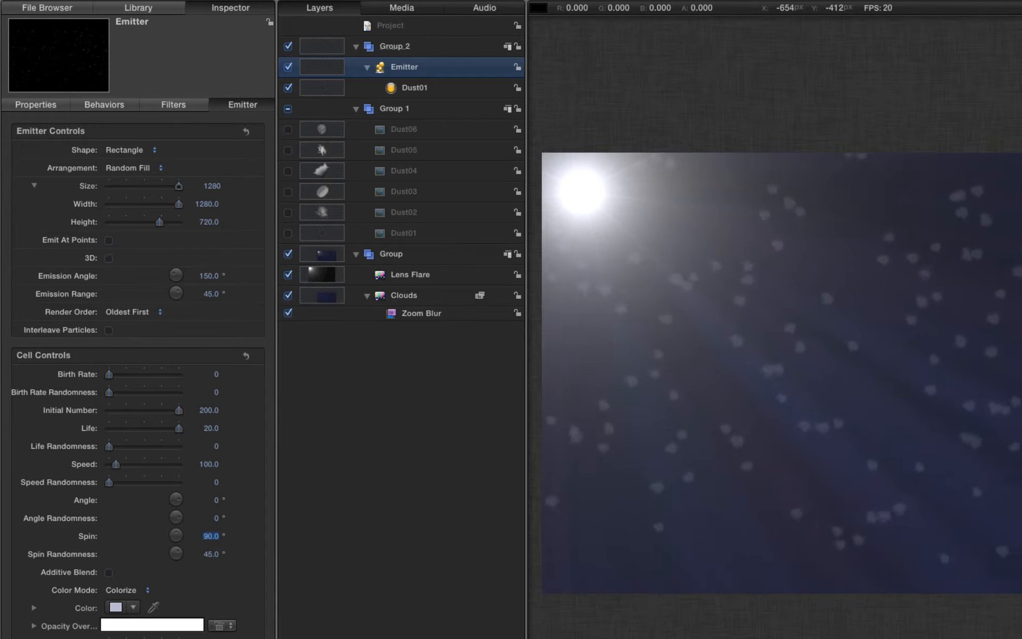
{"action": "key", "text": "space"}
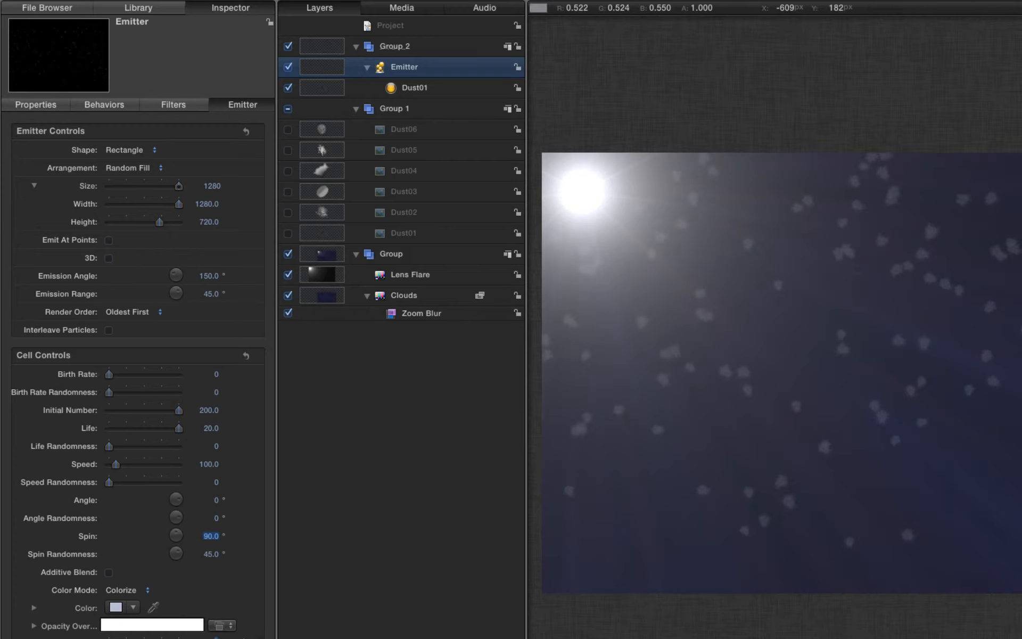
{"action": "key", "text": "Return"}
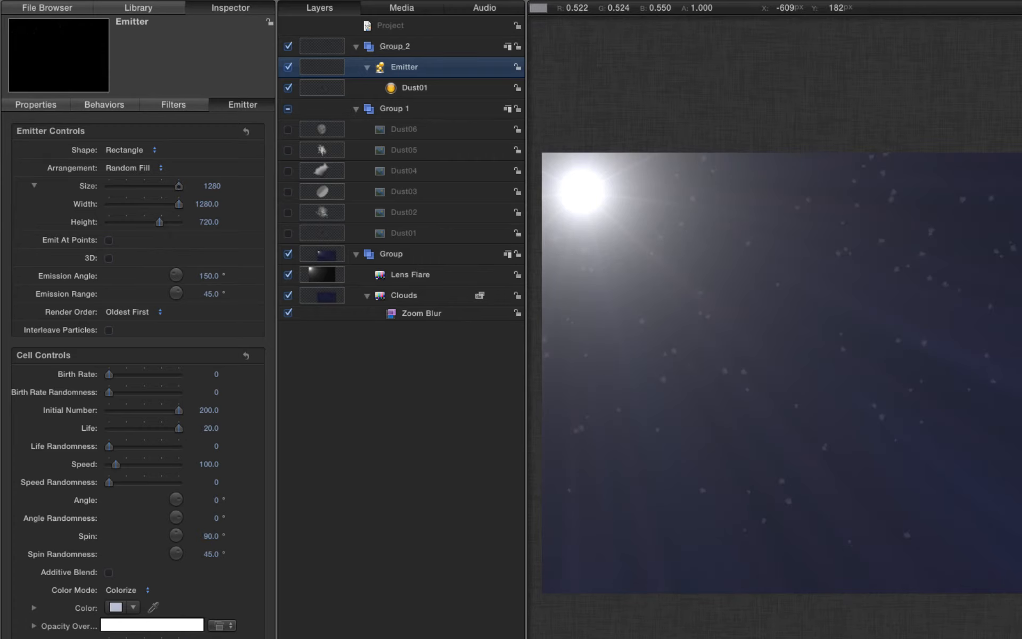
{"action": "key", "text": "Home"}
{"action": "key", "text": "space"}
{"action": "key", "text": "space"}
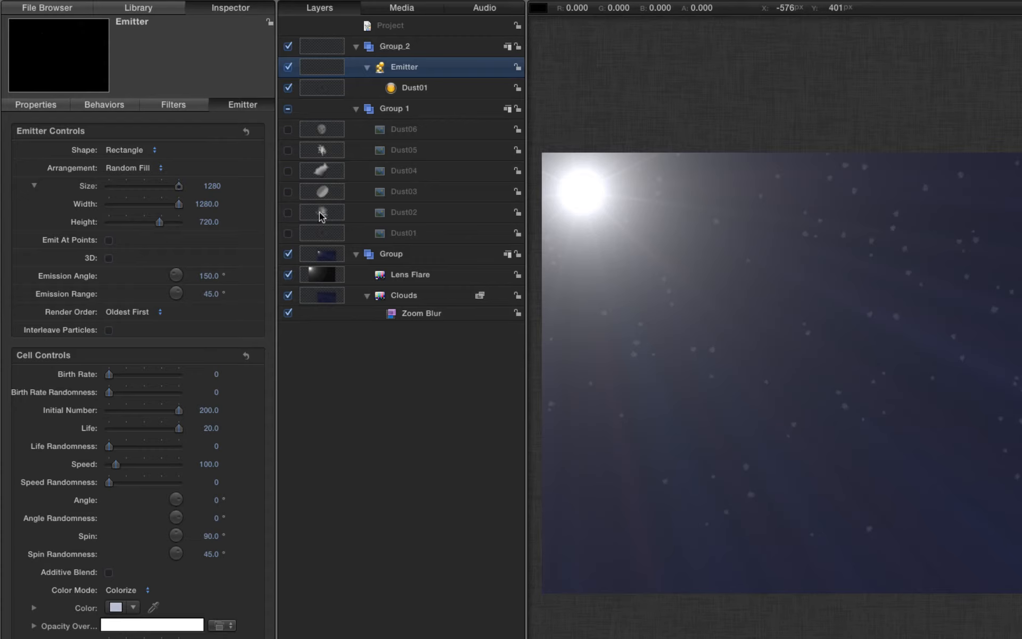
Step: Add Dust02 to the emitter as a second particle cell, with scale 17% and scale randomness 9
{"action": "left_click_drag", "start_coordinate": [321, 216], "coordinate": [327, 75]}
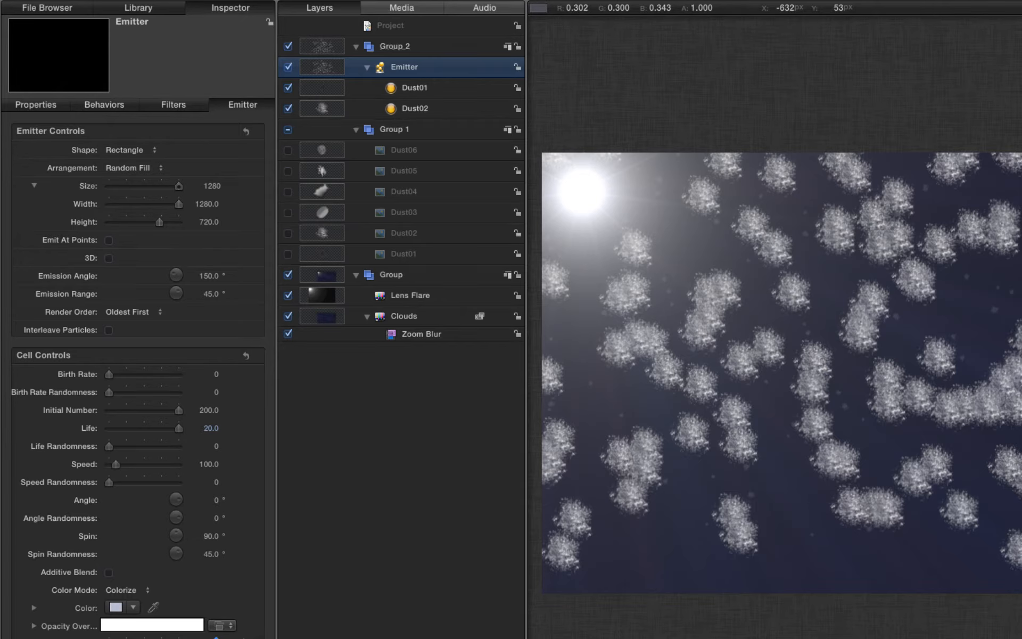
{"action": "left_click_drag", "start_coordinate": [216, 402], "coordinate": [216, 448]}
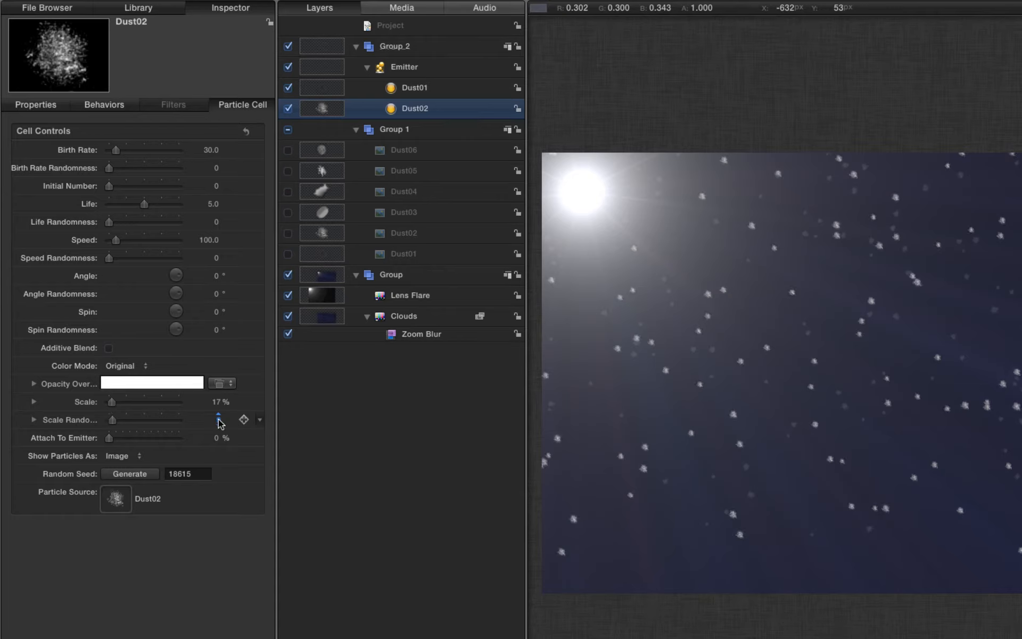
Step: Set the Dust02 cell's color mode to Colorize and sample its color from the grey glow near the light source
{"action": "left_click", "coordinate": [123, 366]}
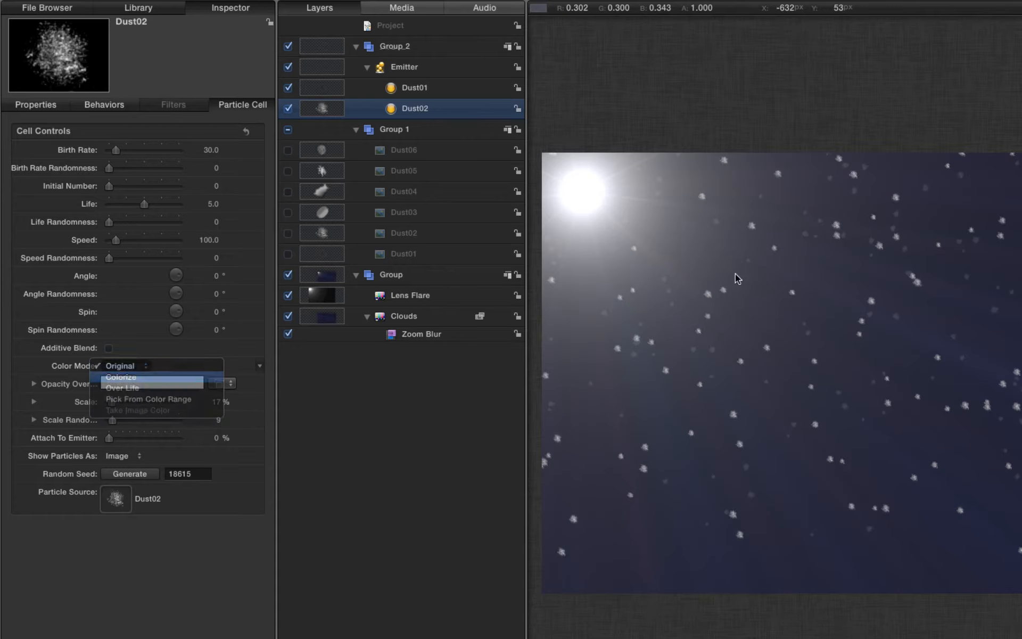
{"action": "key", "text": "Return"}
{"action": "left_click", "coordinate": [153, 384]}
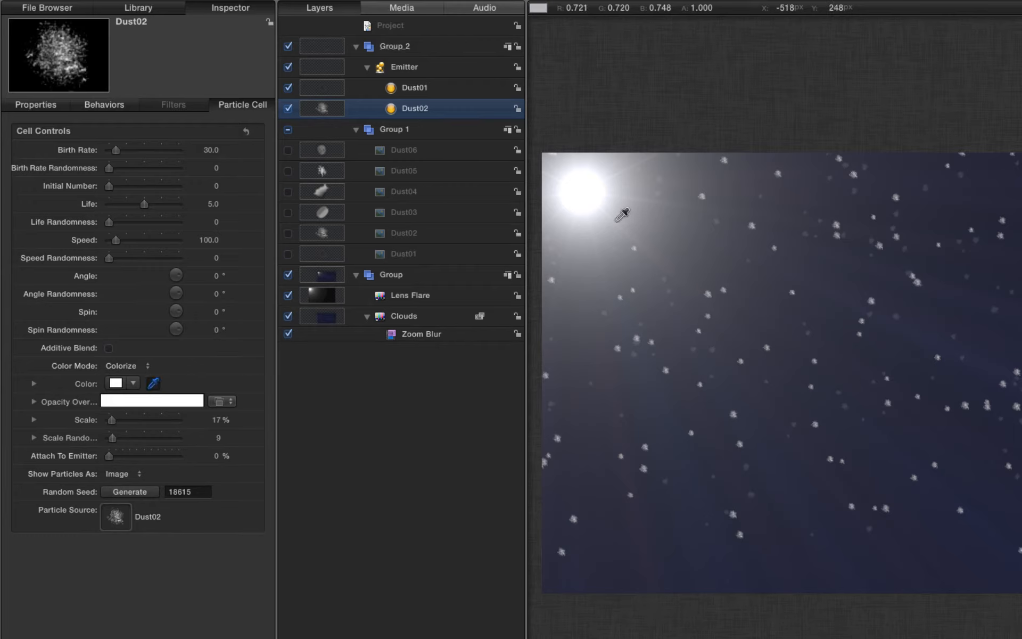
{"action": "left_click", "coordinate": [634, 218]}
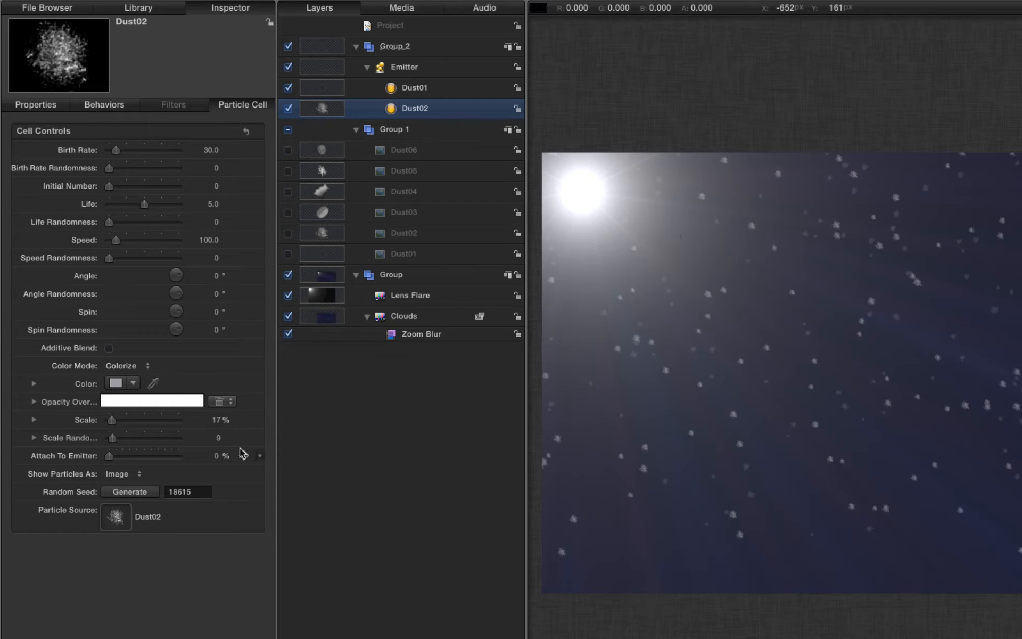
Step: Lower the opacity over life of the Dust02 cell to about 40%
{"action": "left_click", "coordinate": [34, 402]}
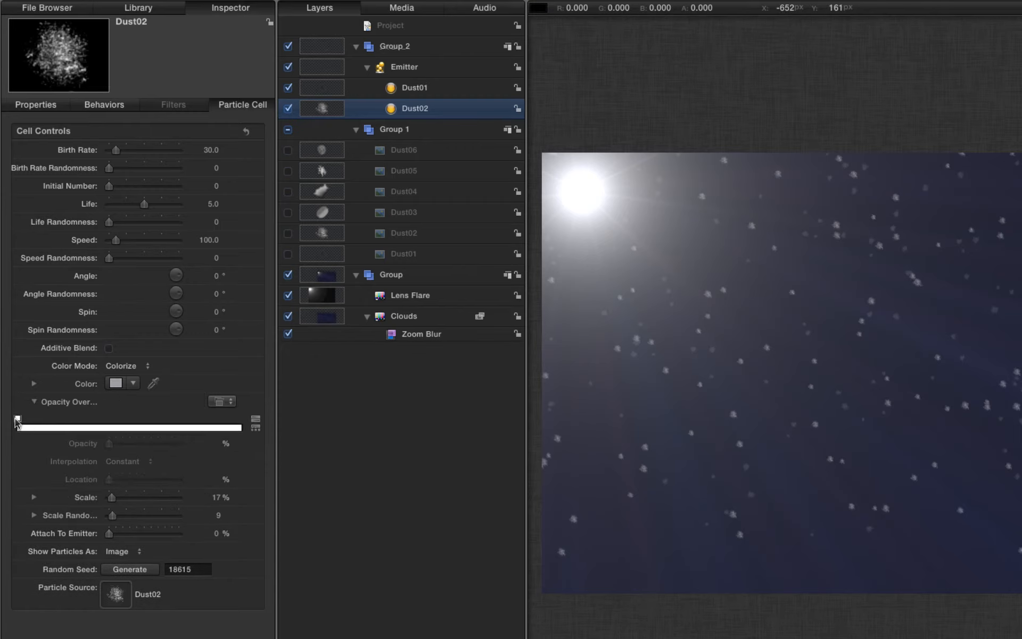
{"action": "left_click", "coordinate": [17, 418]}
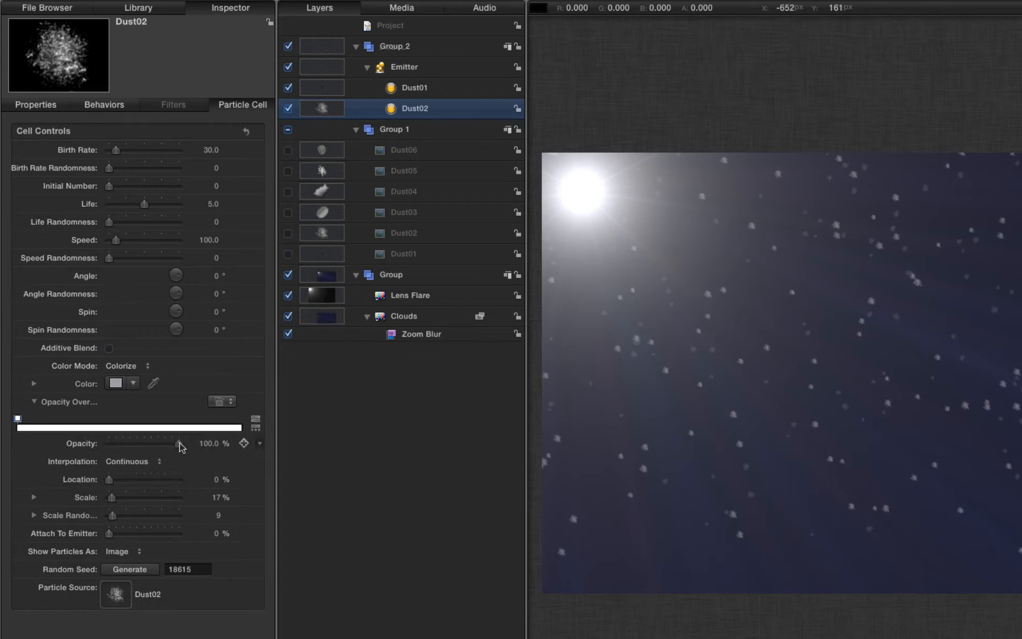
{"action": "left_click_drag", "start_coordinate": [179, 447], "coordinate": [139, 446]}
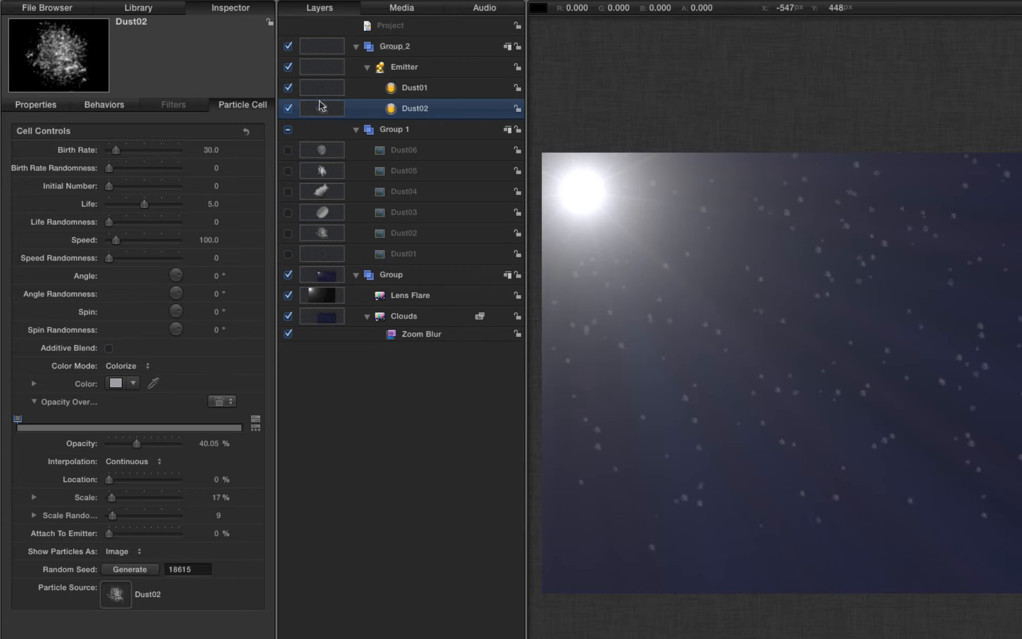
Step: Set the Dust02 cell's birth rate to 0 and its initial number of particles to 150
{"action": "left_click_drag", "start_coordinate": [117, 151], "coordinate": [65, 153]}
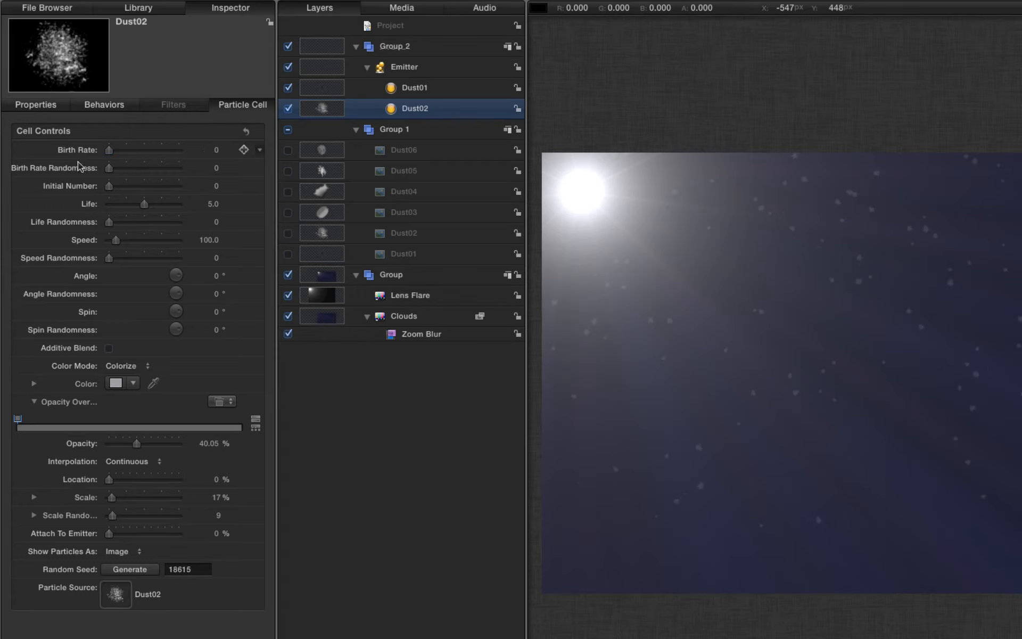
{"action": "left_click", "coordinate": [216, 187]}
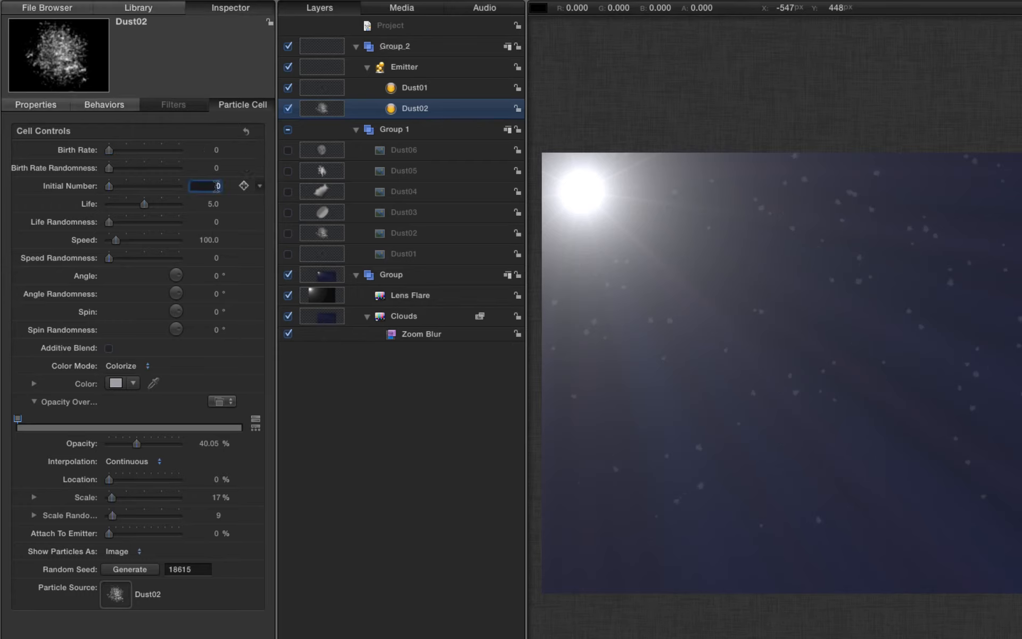
{"action": "type", "text": "150"}
{"action": "key", "text": "Return"}
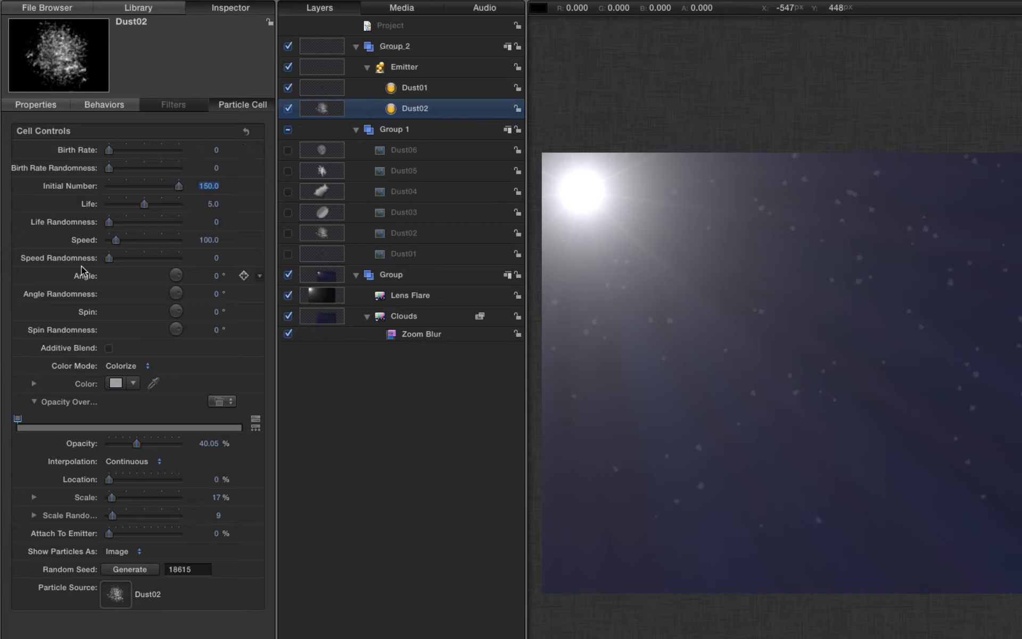
Step: Set the Dust02 cell's spin and spin randomness to 45° each
{"action": "left_click", "coordinate": [217, 312]}
{"action": "type", "text": "45"}
{"action": "key", "text": "Tab"}
{"action": "type", "text": "45"}
{"action": "key", "text": "Return"}
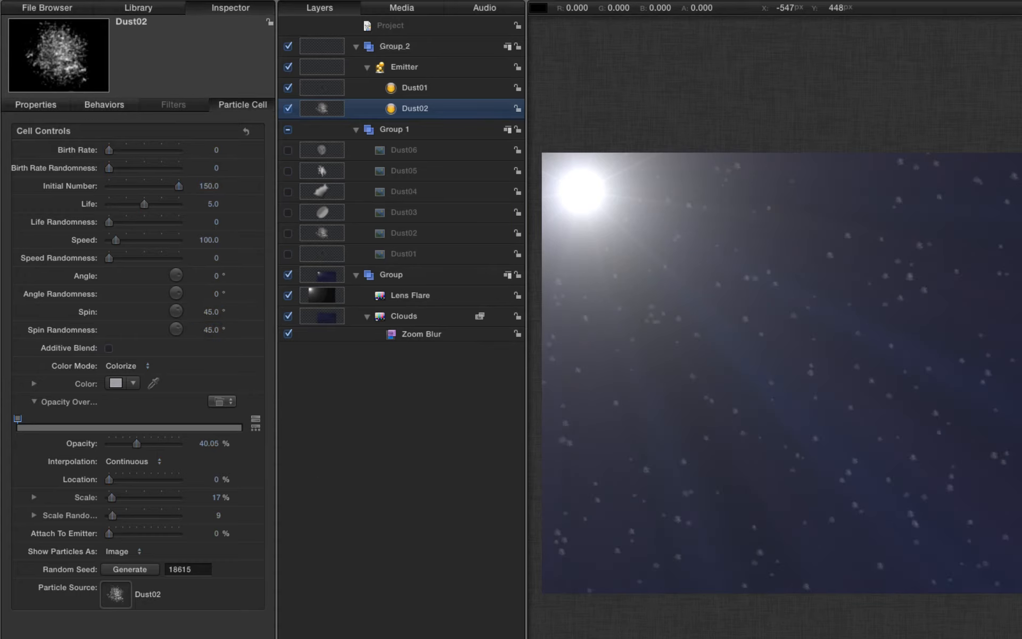
Step: Set the Dust02 cell's speed to 50 and its life to 22
{"action": "left_click", "coordinate": [205, 240]}
{"action": "type", "text": "50"}
{"action": "key", "text": "Return"}
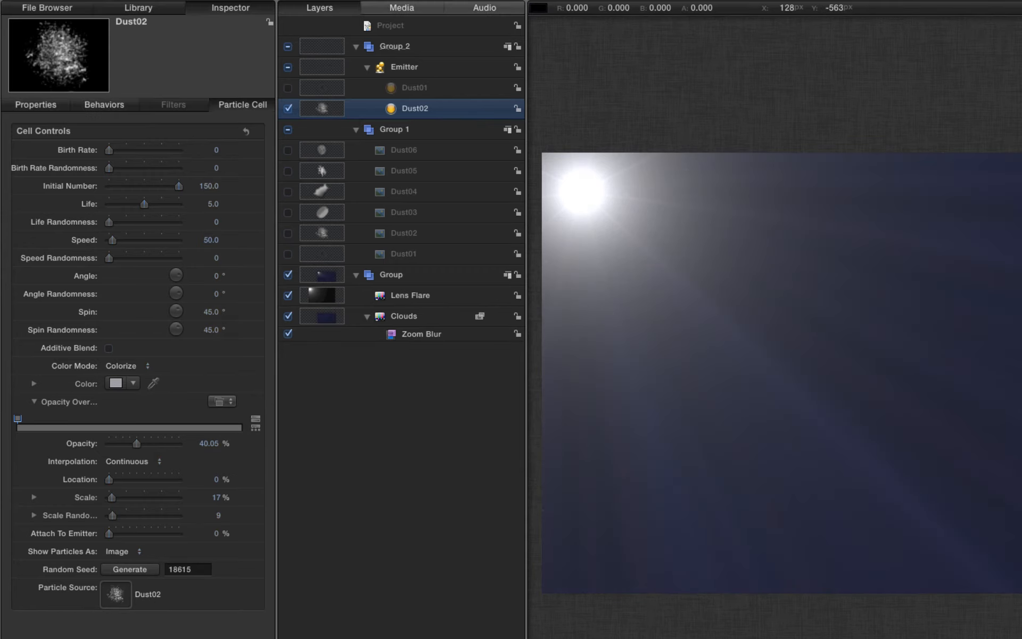
{"action": "left_click", "coordinate": [213, 204]}
{"action": "type", "text": "22"}
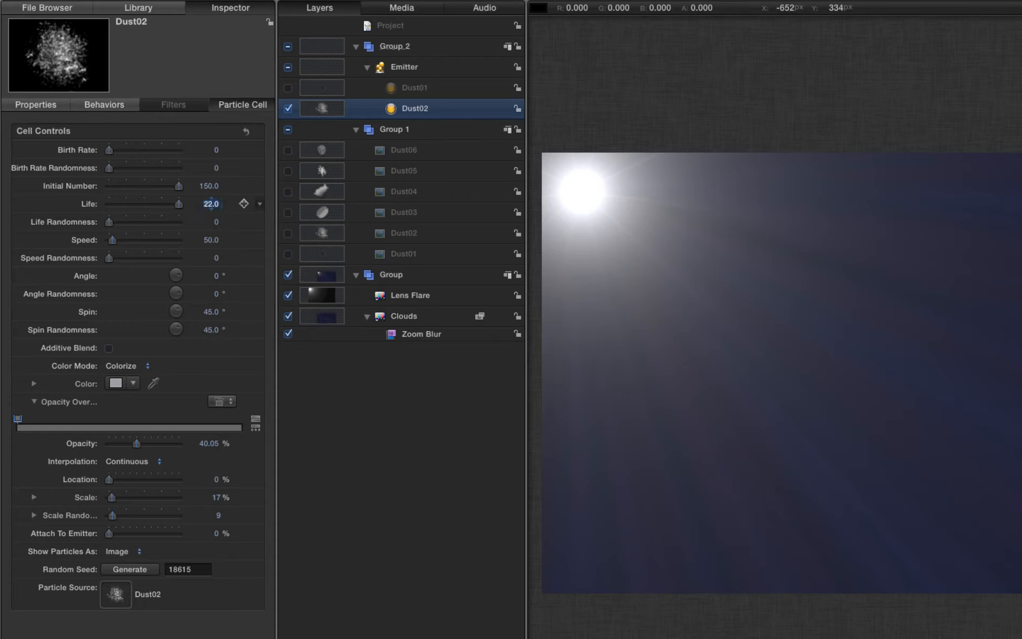
{"action": "key", "text": "Return"}
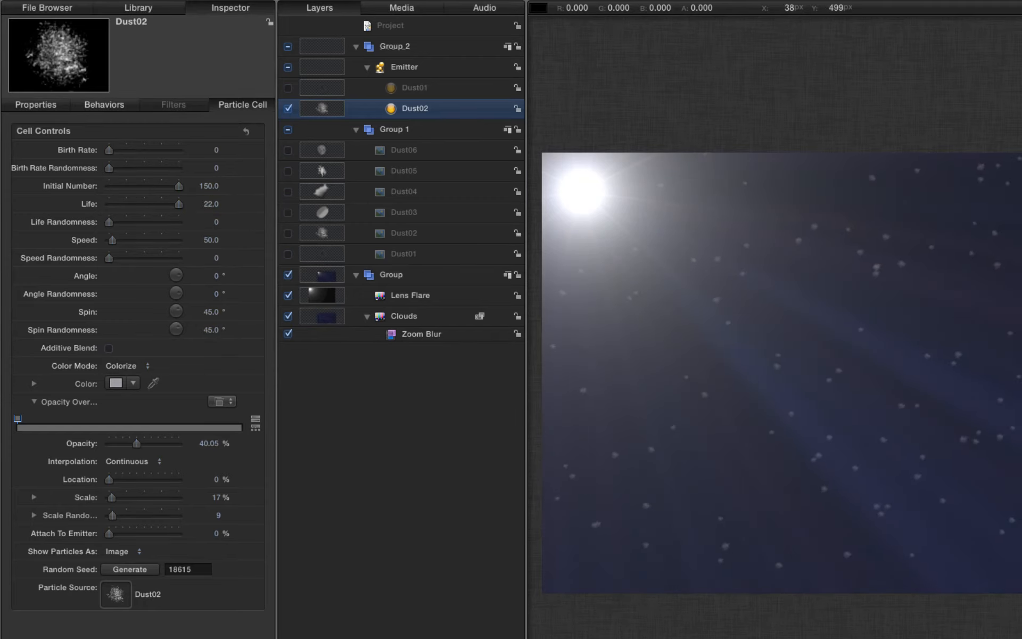
Step: Duplicate the dust emitter and turn the Dust01 cells back on in both emitters
{"action": "left_click", "coordinate": [320, 71]}
{"action": "right_click", "coordinate": [321, 67]}
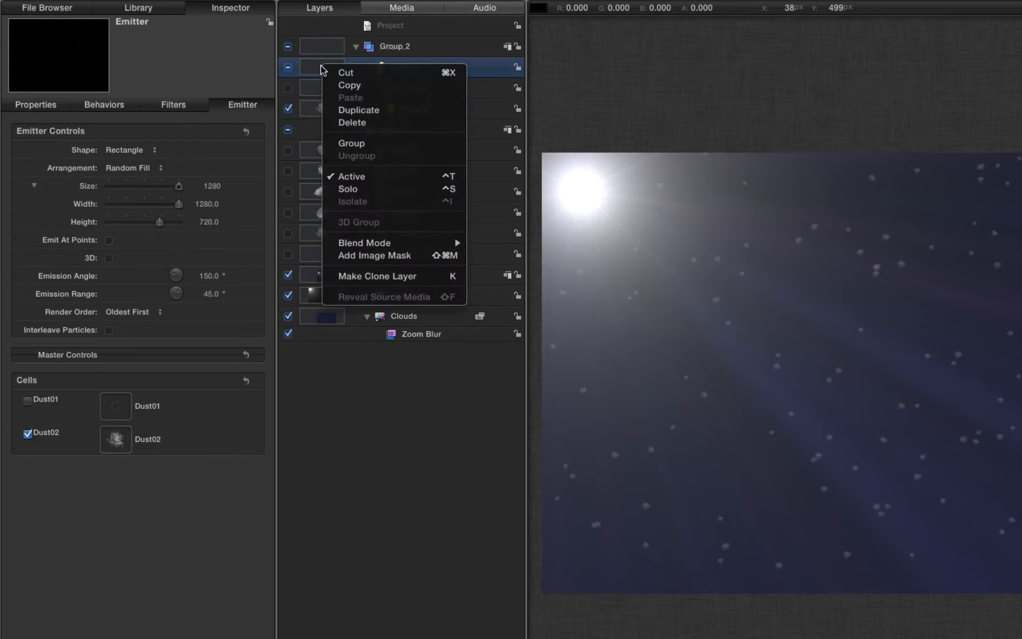
{"action": "left_click", "coordinate": [350, 110]}
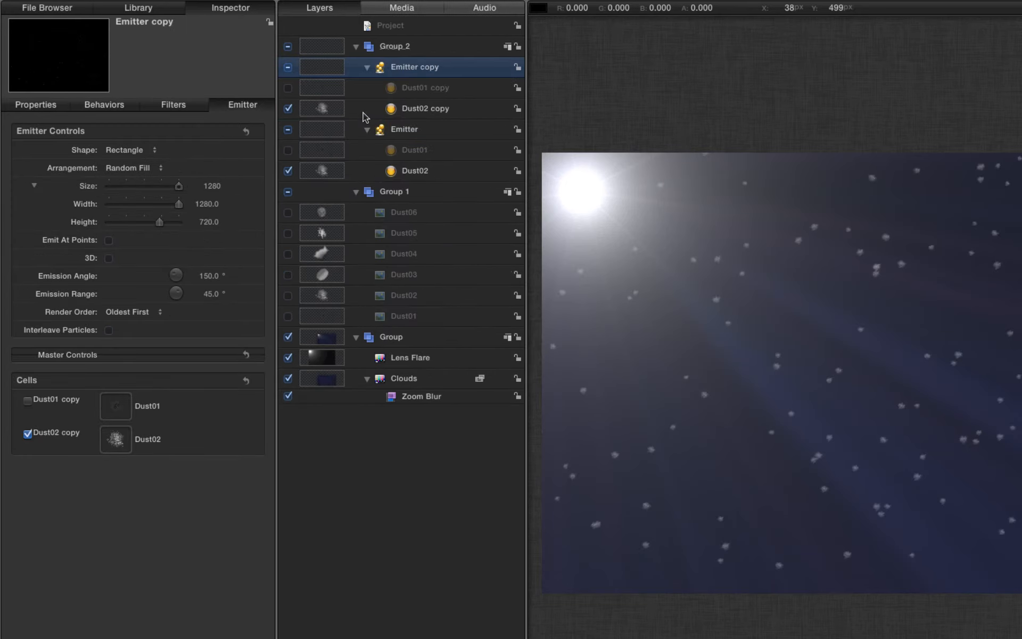
{"action": "left_click", "coordinate": [287, 88]}
{"action": "left_click", "coordinate": [288, 151]}
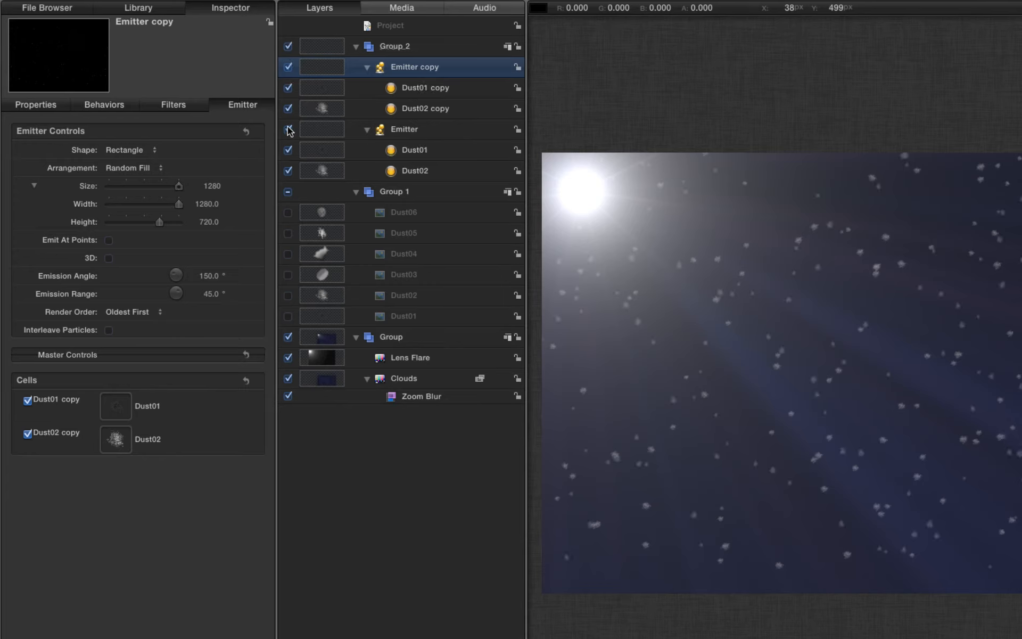
Step: Hide the original emitter and replace the emitter copy's cell sources with Dust03 for Dust01 copy and Dust04 for Dust02 copy
{"action": "left_click", "coordinate": [288, 130]}
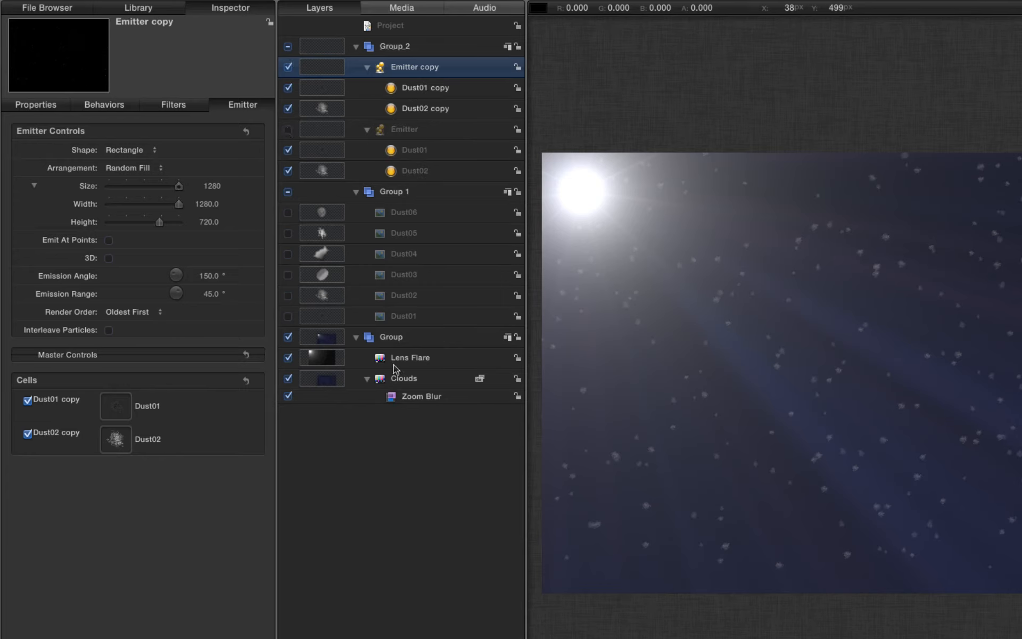
{"action": "left_click", "coordinate": [323, 110]}
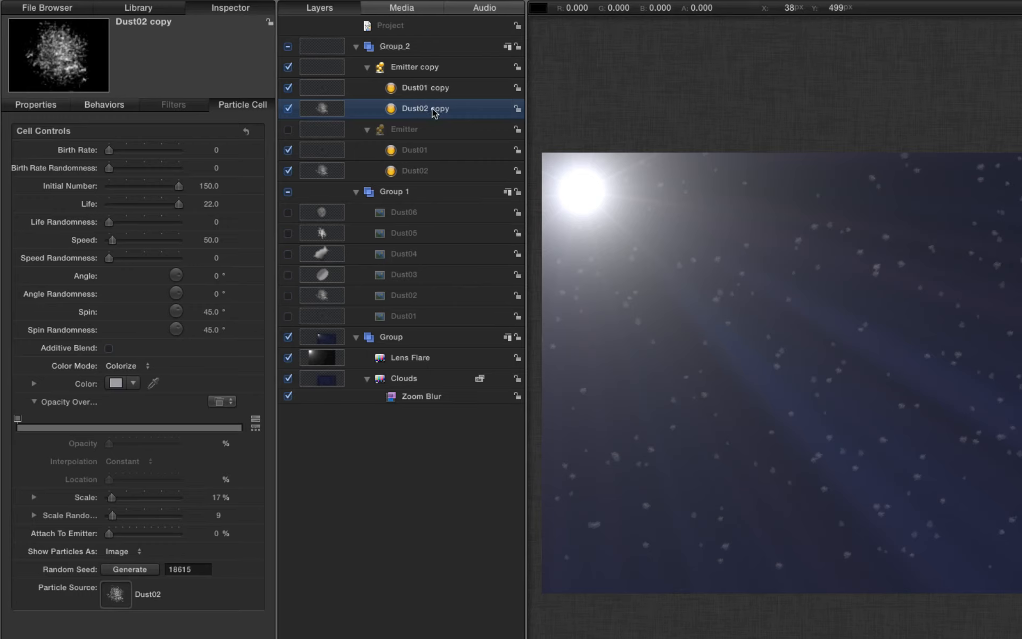
{"action": "left_click", "coordinate": [320, 276]}
{"action": "left_click_drag", "start_coordinate": [321, 279], "coordinate": [390, 89]}
{"action": "left_click", "coordinate": [323, 253]}
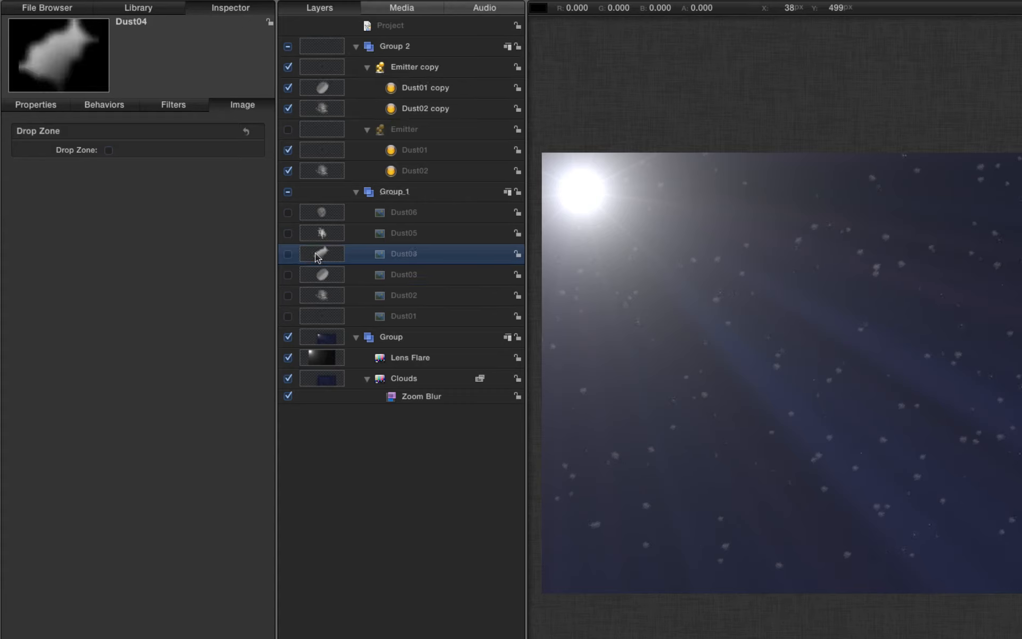
{"action": "left_click_drag", "start_coordinate": [318, 258], "coordinate": [392, 111]}
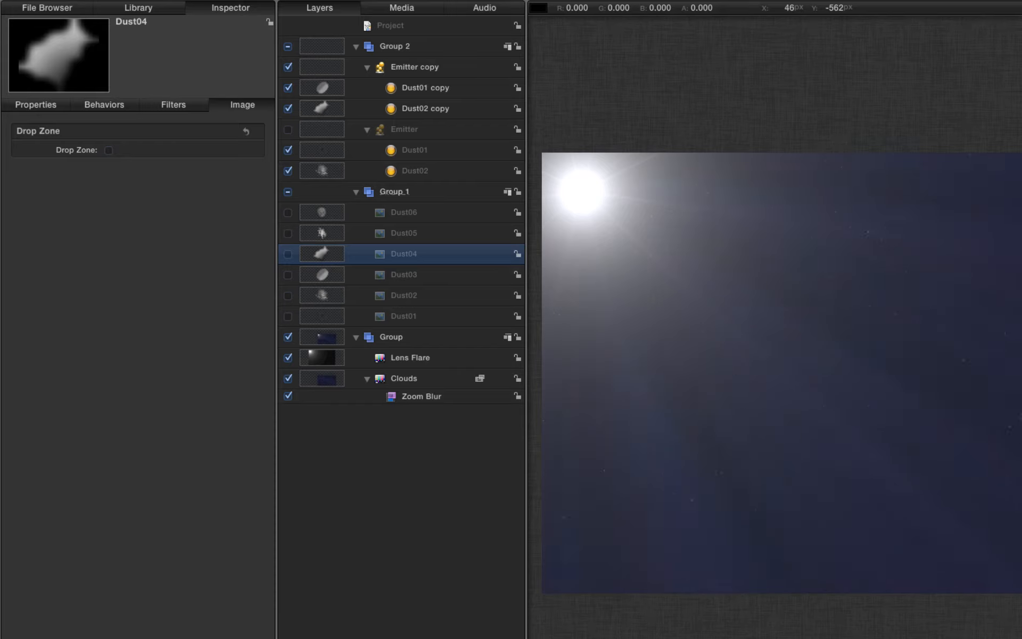
Step: With Dust01 copy hidden, set the Dust02 copy cell's scale to 31%, speed to 25 and initial number to 100
{"action": "left_click", "coordinate": [322, 106]}
{"action": "left_click", "coordinate": [288, 87]}
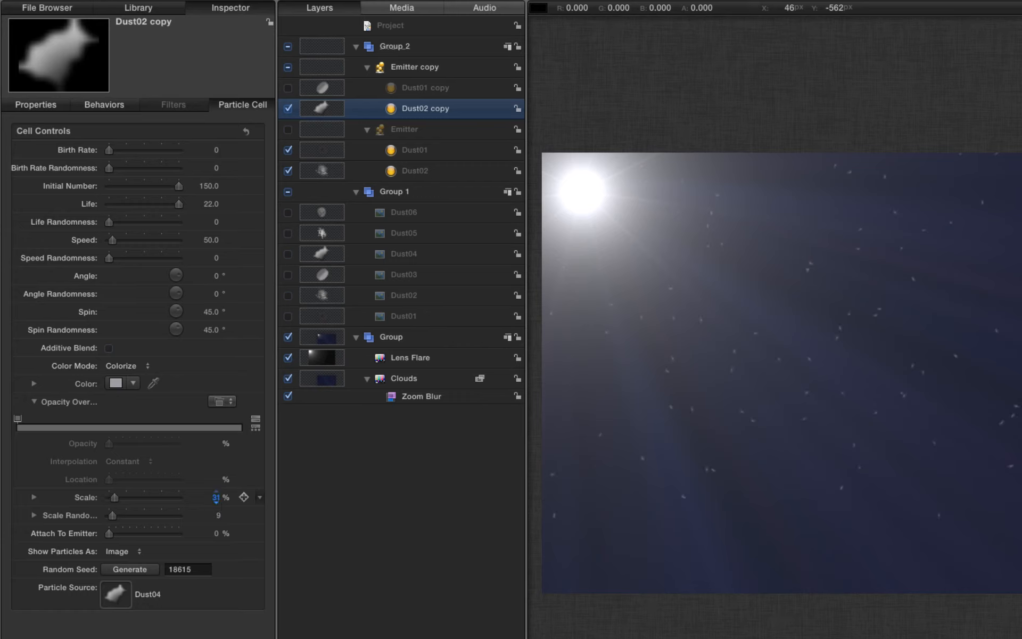
{"action": "left_click", "coordinate": [211, 239]}
{"action": "type", "text": "25"}
{"action": "key", "text": "Return"}
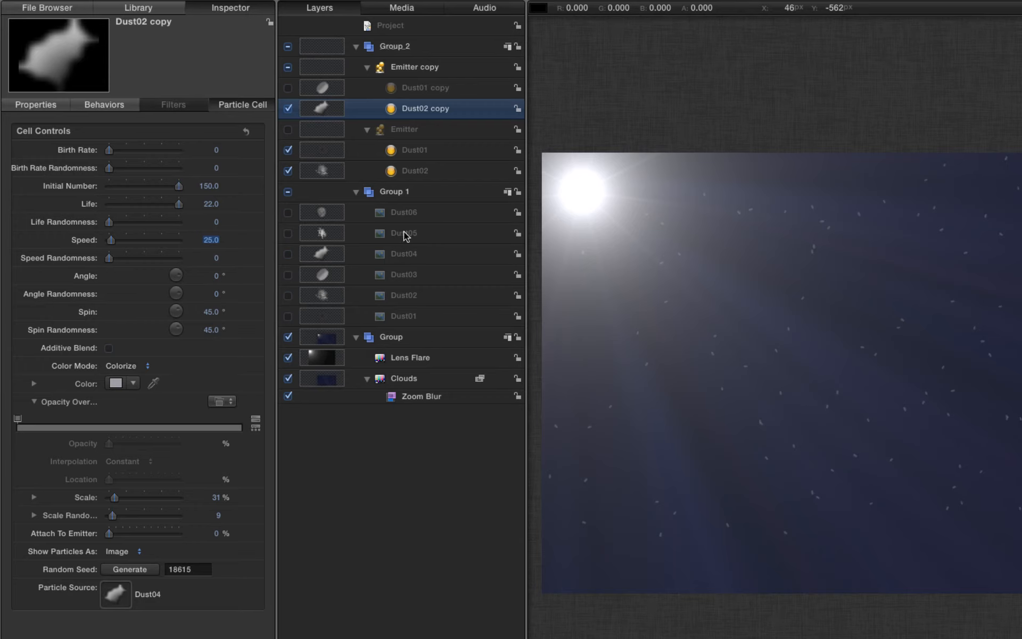
{"action": "left_click", "coordinate": [211, 186]}
{"action": "type", "text": "100"}
{"action": "key", "text": "Return"}
Step: Set the Dust01 copy cell's speed to 10 with Dust02 copy hidden, and turn Dust02 copy and the original emitter back on
{"action": "left_click", "coordinate": [288, 108]}
{"action": "left_click", "coordinate": [288, 87]}
{"action": "left_click", "coordinate": [312, 88]}
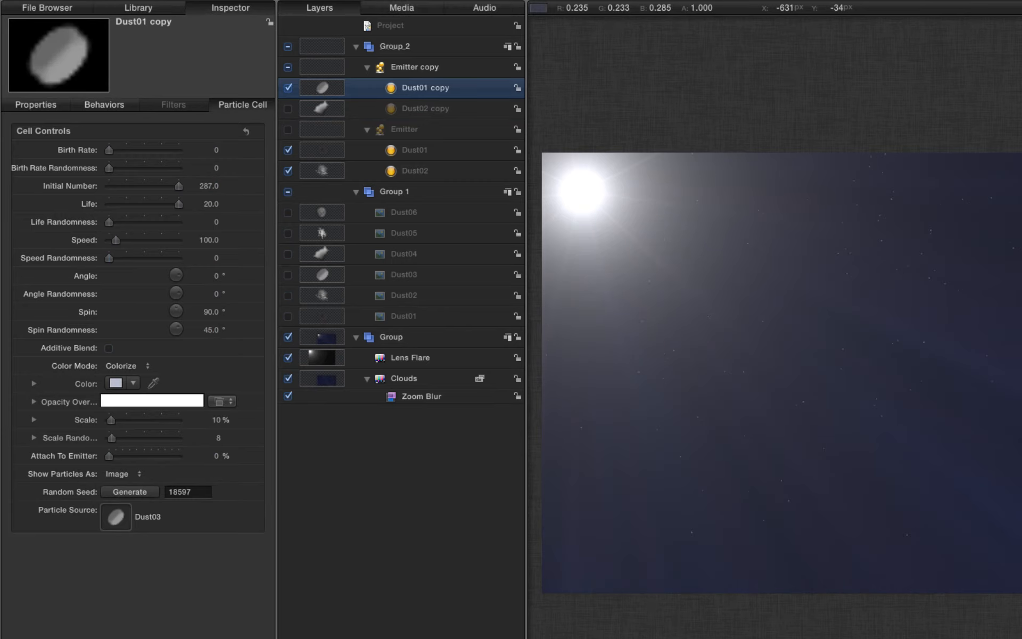
{"action": "left_click", "coordinate": [207, 240]}
{"action": "type", "text": "10"}
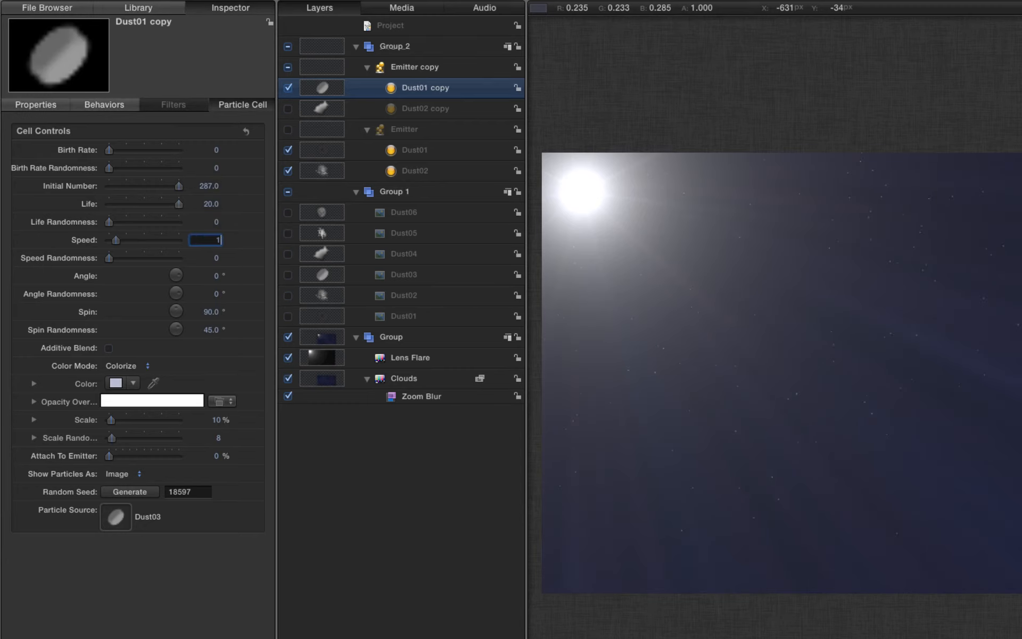
{"action": "key", "text": "Return"}
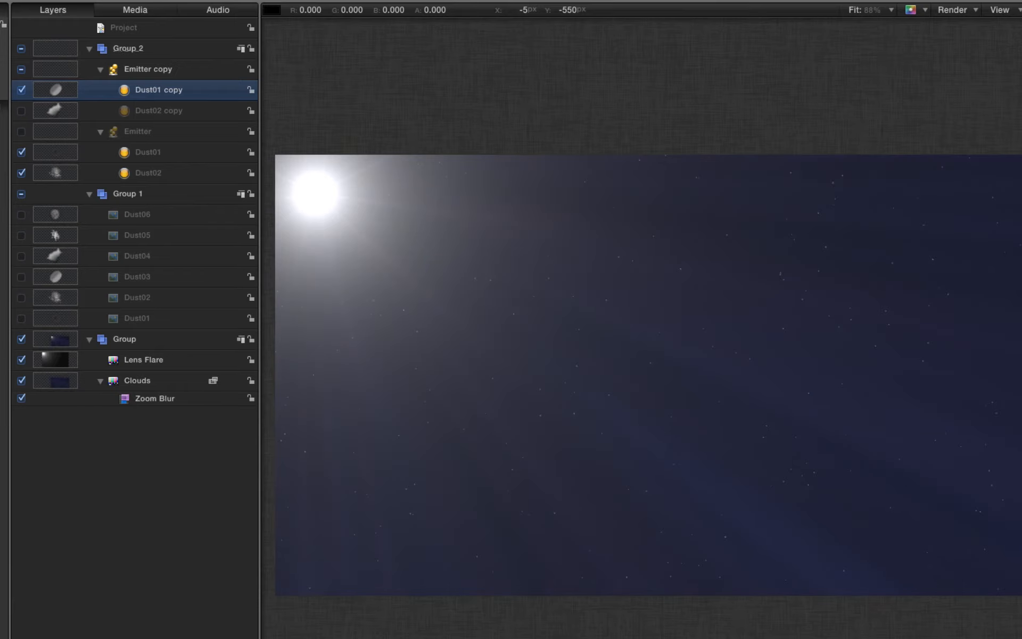
{"action": "left_click", "coordinate": [22, 111]}
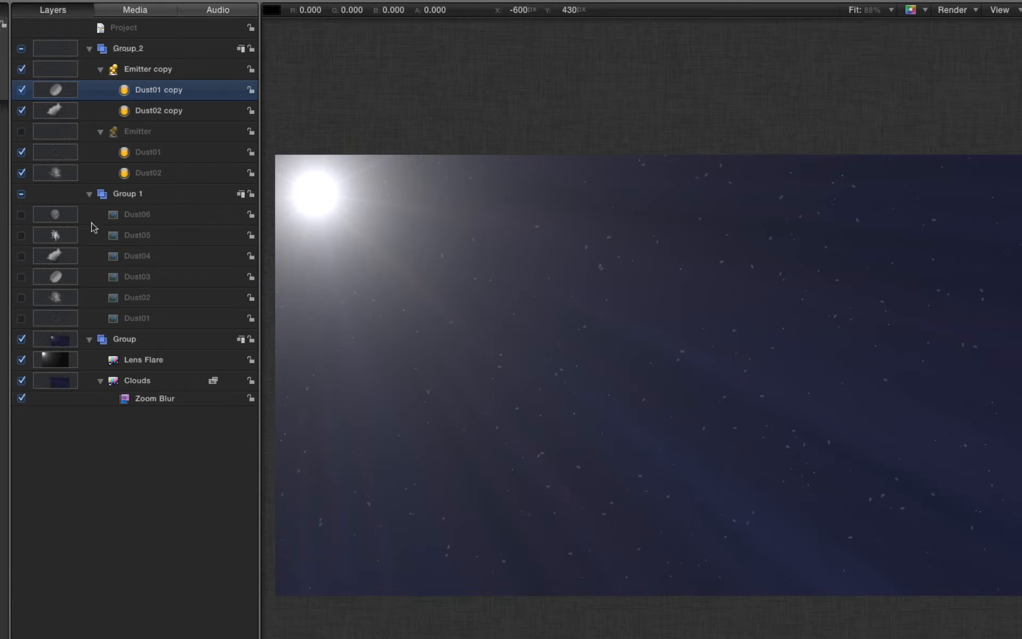
{"action": "left_click", "coordinate": [22, 132]}
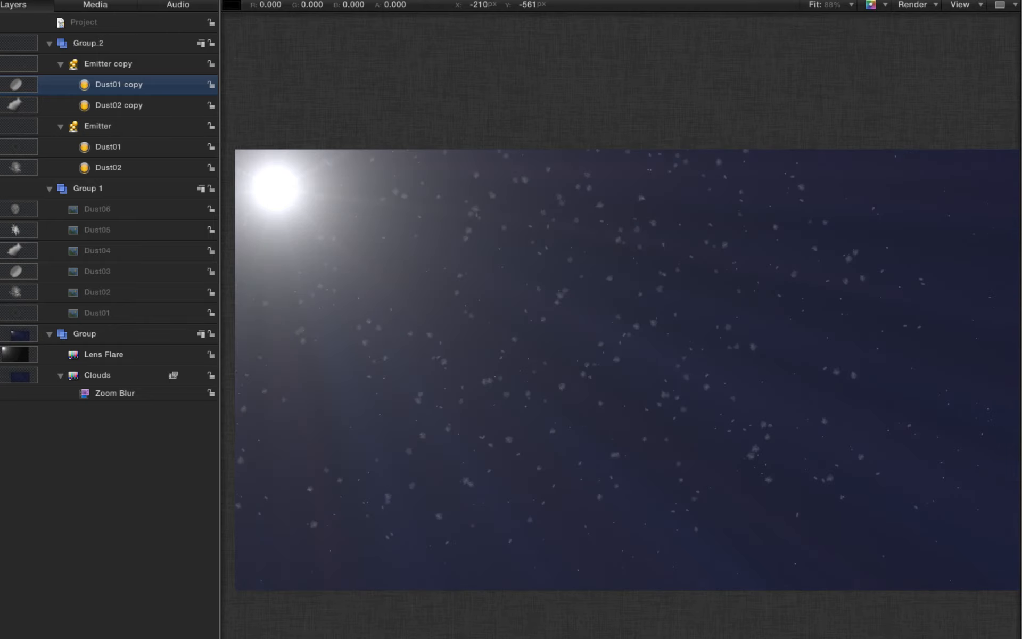
Step: Duplicate the emitter copy and replace the new emitter's two cell sources with Dust05 and Dust06
{"action": "left_click", "coordinate": [16, 65]}
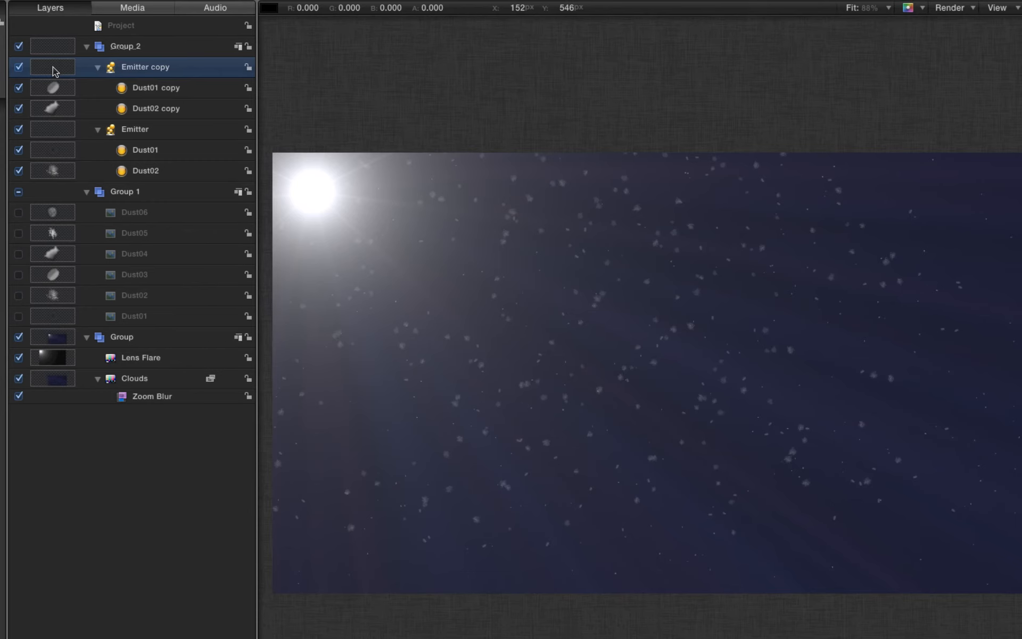
{"action": "right_click", "coordinate": [52, 67]}
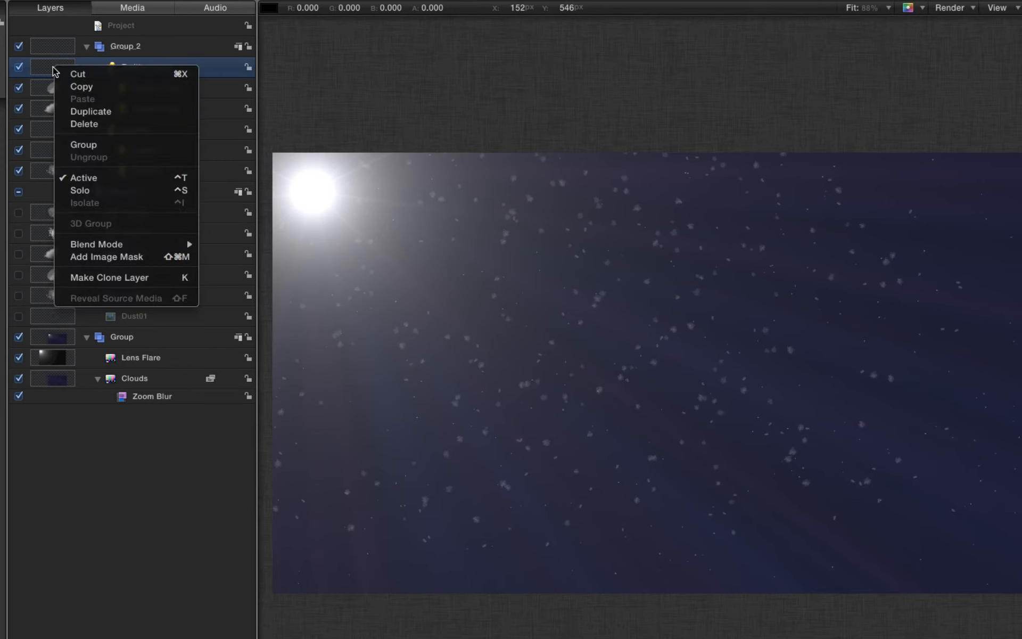
{"action": "left_click", "coordinate": [92, 110]}
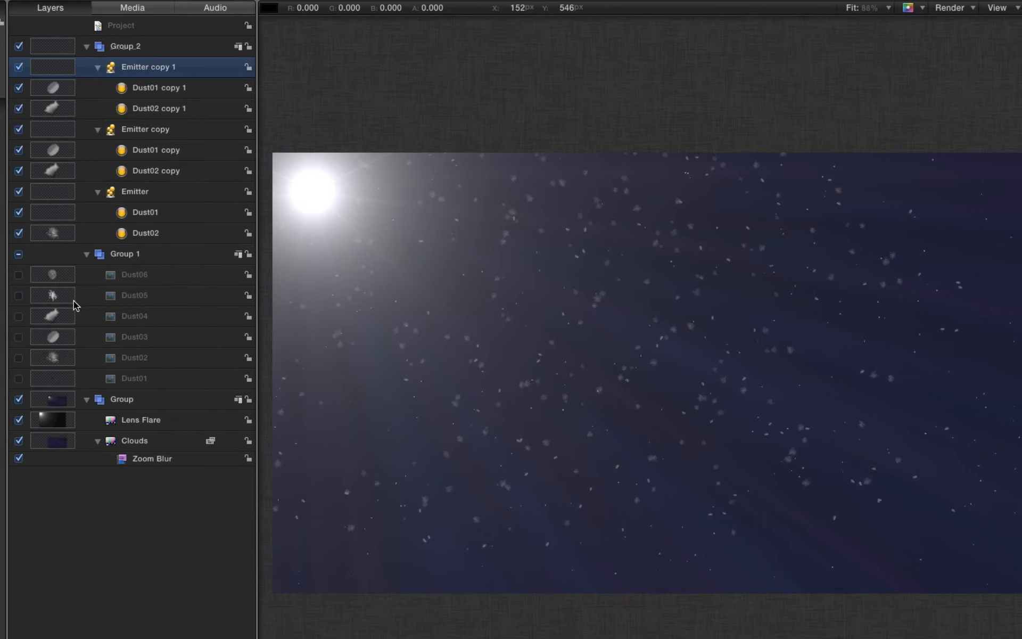
{"action": "left_click_drag", "start_coordinate": [53, 297], "coordinate": [114, 91]}
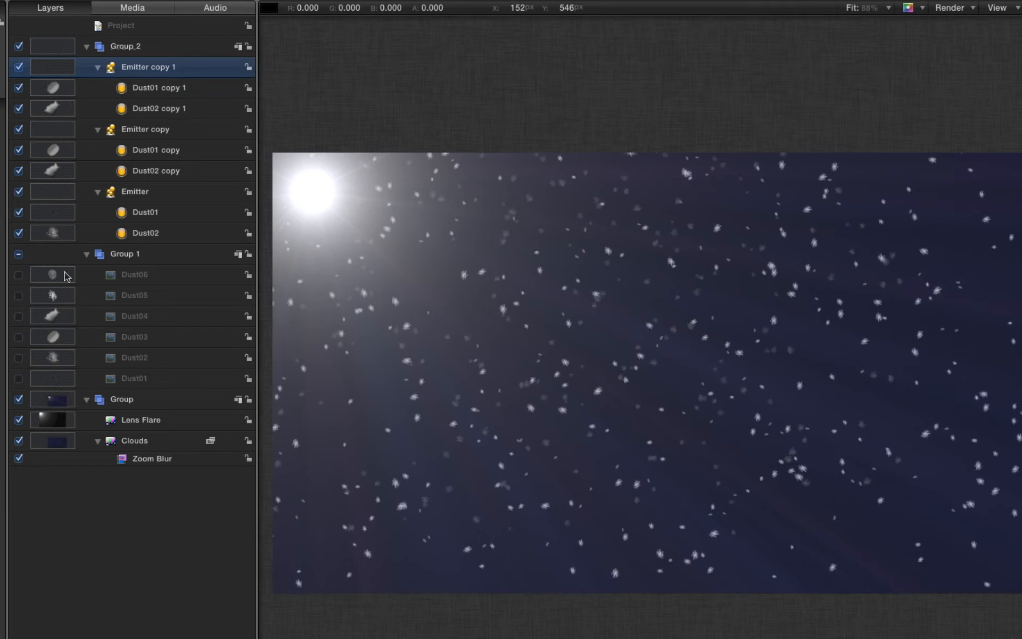
{"action": "left_click_drag", "start_coordinate": [52, 274], "coordinate": [120, 109]}
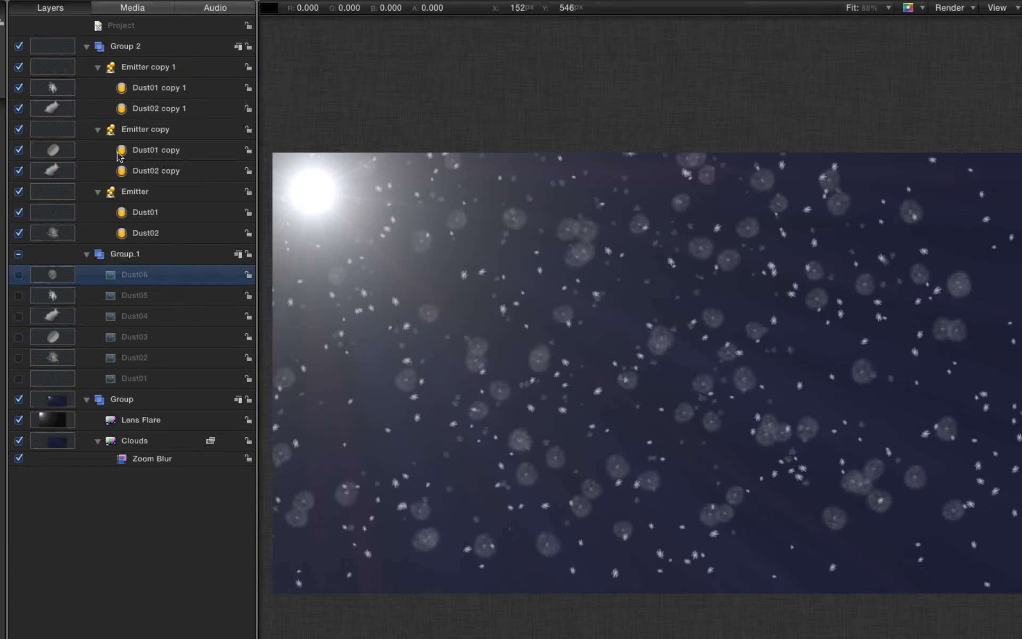
Step: Isolate the Dust01 copy 1 cell by hiding the two older emitters and the Dust02 copy 1 cell
{"action": "left_click", "coordinate": [18, 128]}
{"action": "left_click", "coordinate": [17, 192]}
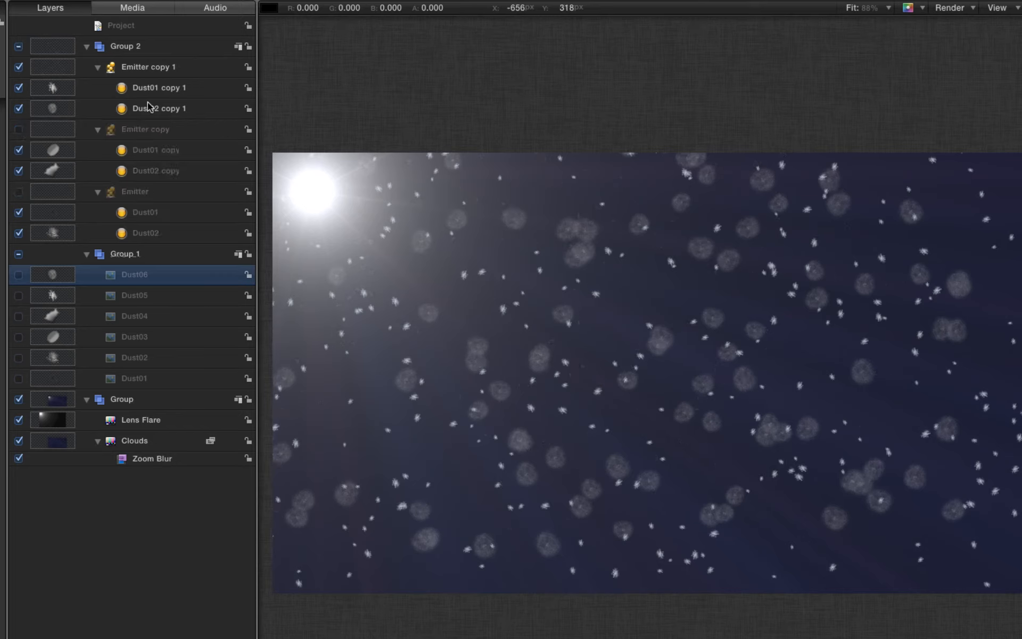
{"action": "left_click", "coordinate": [19, 109]}
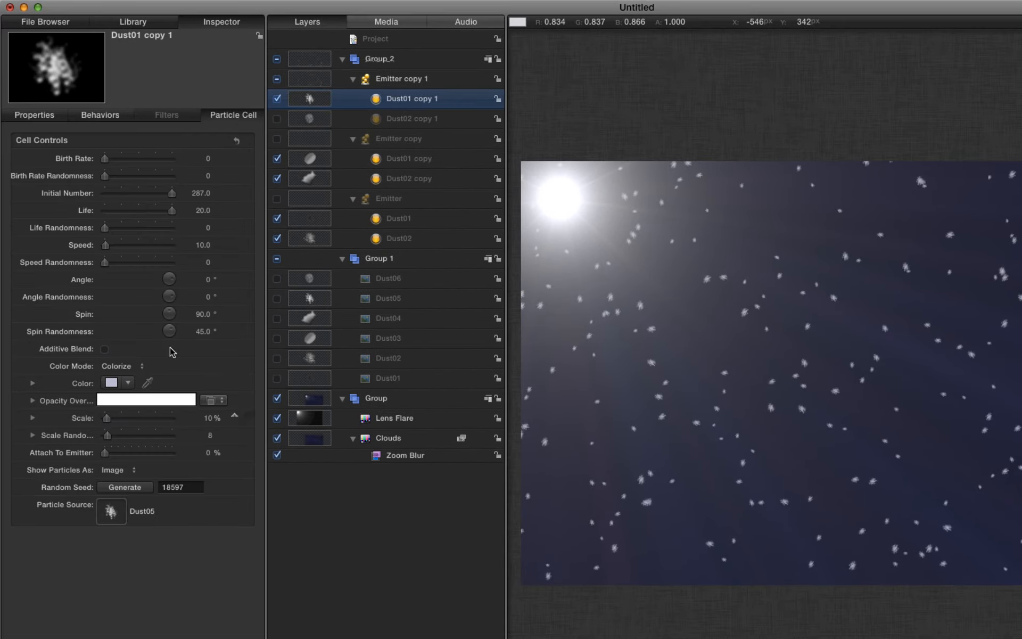
Step: Lower the Dust01 copy 1 cell's opacity over life to 23.63% and set its initial number to 100
{"action": "left_click", "coordinate": [33, 401]}
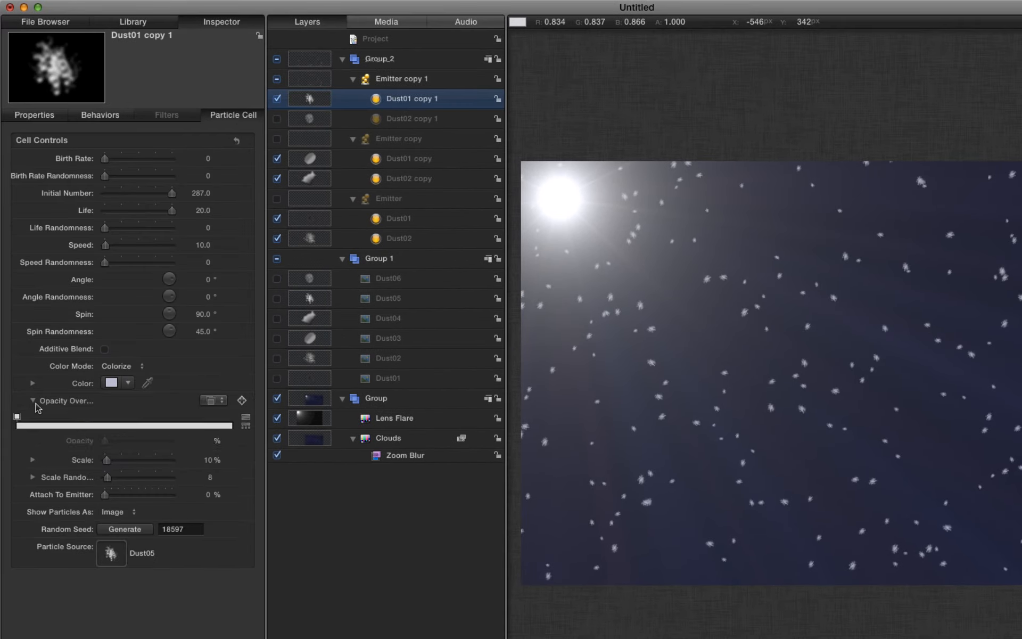
{"action": "left_click_drag", "start_coordinate": [171, 441], "coordinate": [119, 446]}
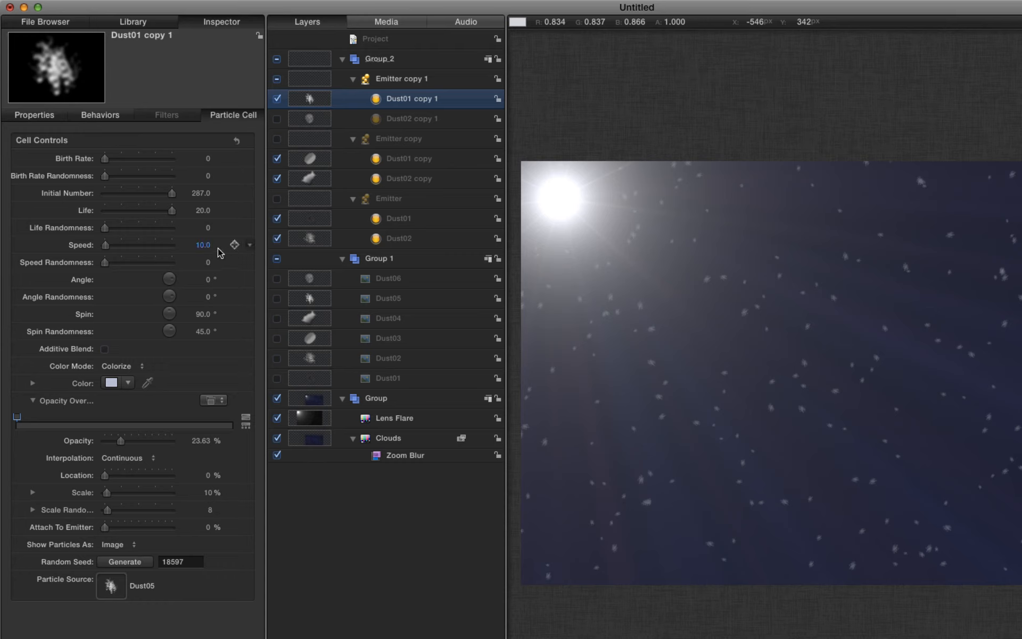
{"action": "left_click", "coordinate": [201, 193]}
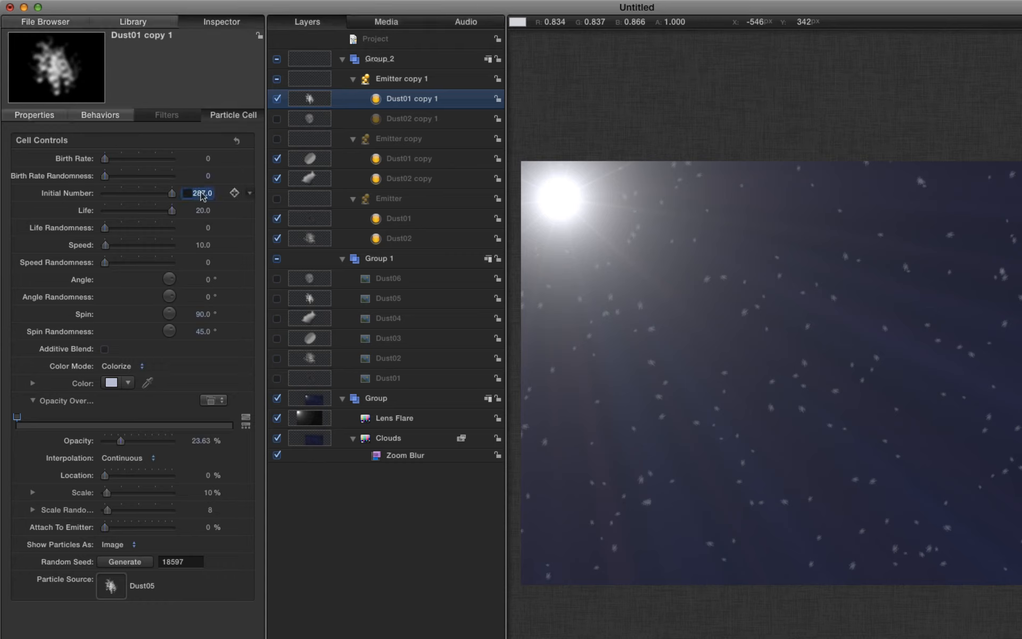
{"action": "type", "text": "100"}
{"action": "key", "text": "Return"}
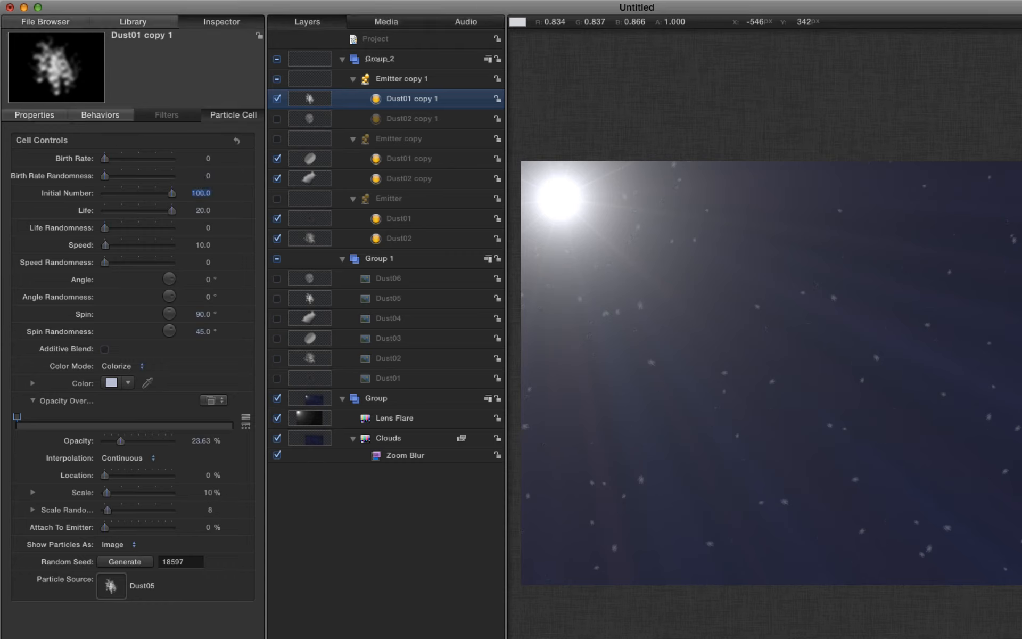
Step: Show Dust02 copy 1 instead of Dust01 copy 1 and set its initial number of particles to 10
{"action": "left_click", "coordinate": [277, 118]}
{"action": "left_click", "coordinate": [277, 99]}
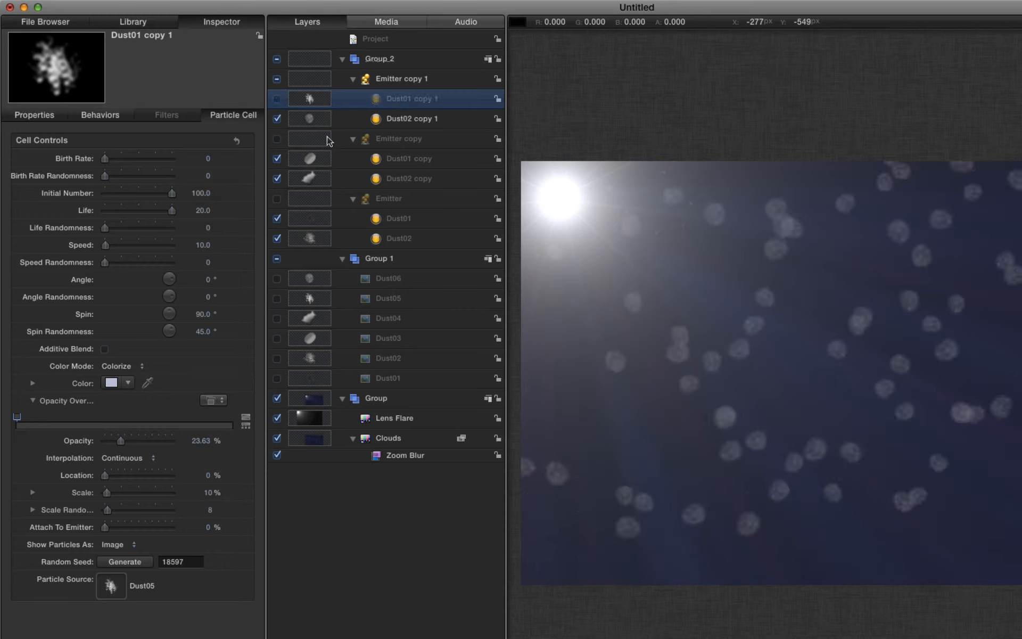
{"action": "left_click", "coordinate": [308, 118]}
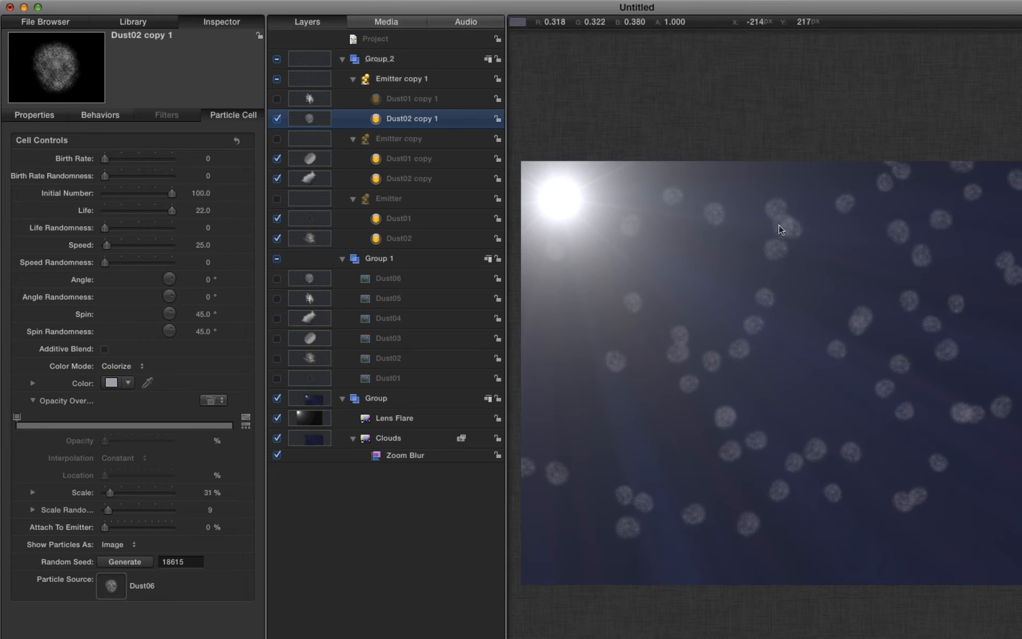
{"action": "left_click", "coordinate": [201, 193]}
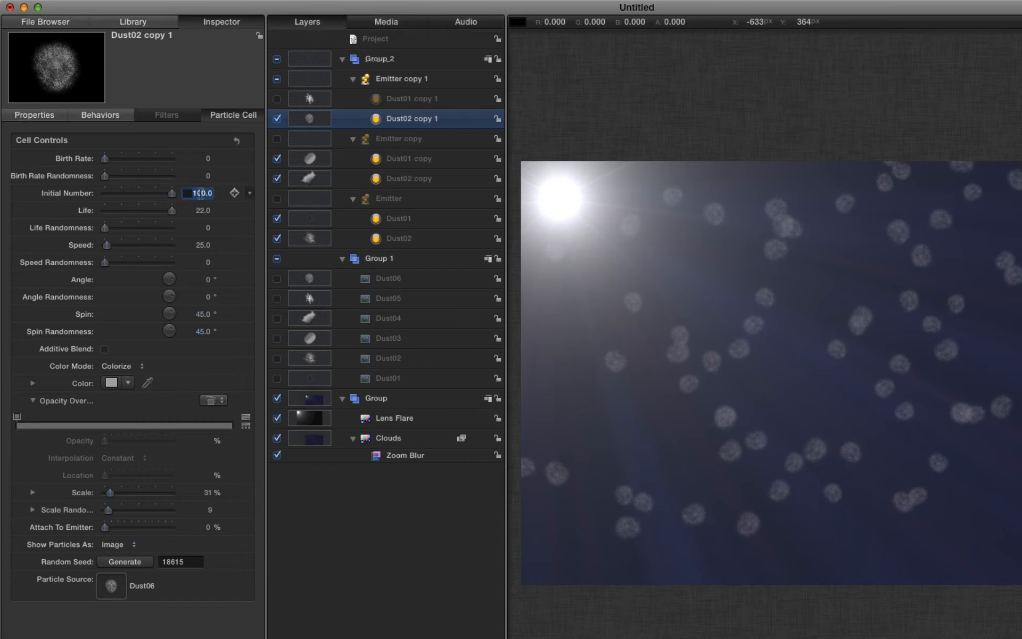
{"action": "type", "text": "10"}
{"action": "key", "text": "Return"}
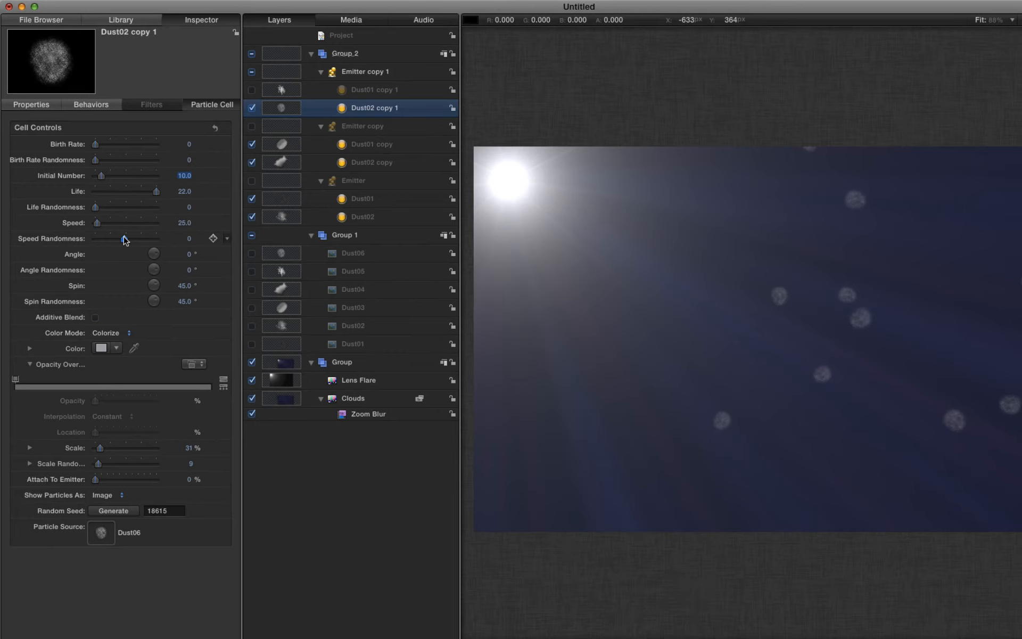
Step: Set the Dust02 copy 1 cell's speed randomness to 253 and scrub the timeline to preview the motion
{"action": "left_click_drag", "start_coordinate": [125, 241], "coordinate": [109, 234]}
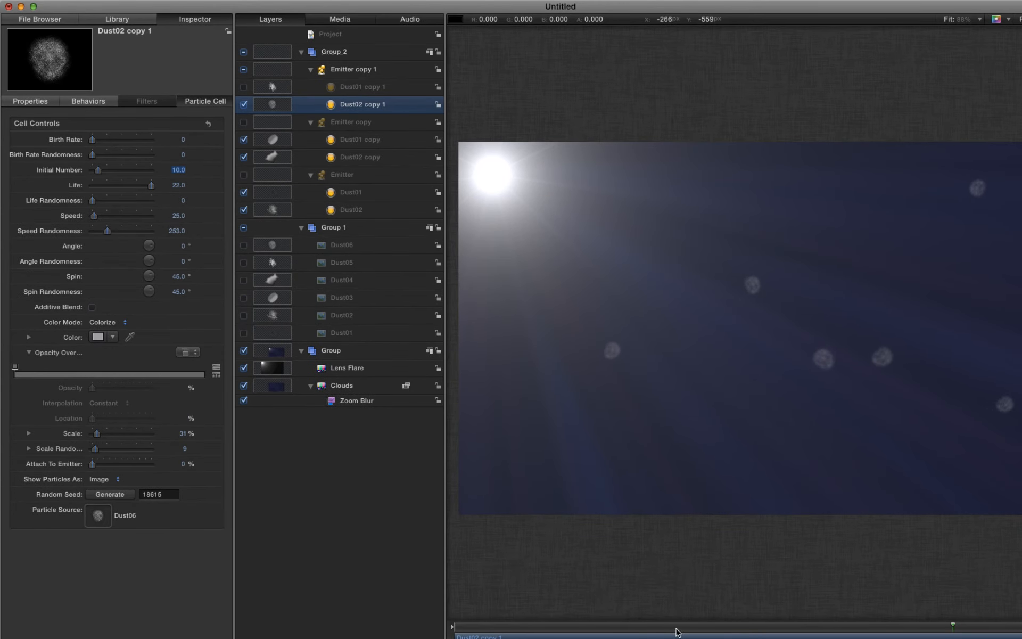
{"action": "left_click", "coordinate": [586, 629]}
{"action": "left_click_drag", "start_coordinate": [586, 628], "coordinate": [704, 626]}
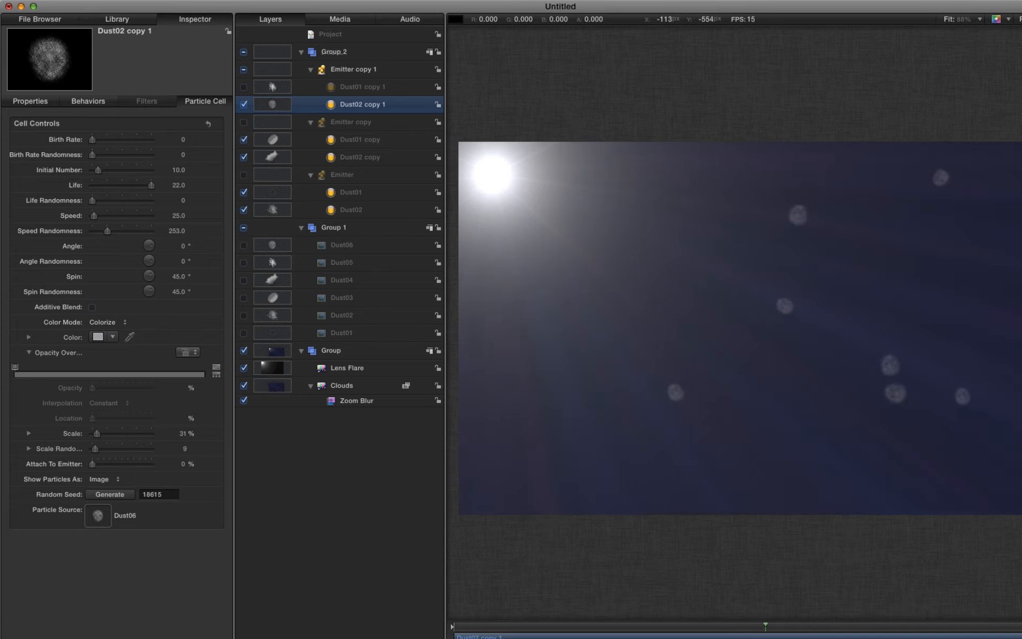
Step: Turn the Dust01 copy 1 cell and both older emitters back on and scrub through the combined dust animation
{"action": "left_click", "coordinate": [244, 122]}
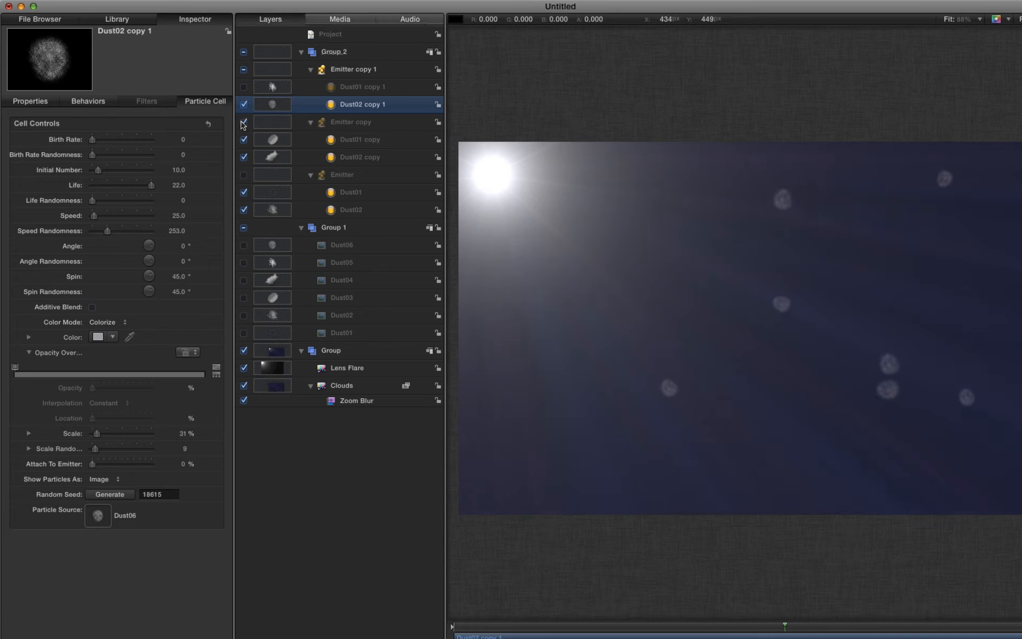
{"action": "left_click", "coordinate": [244, 88]}
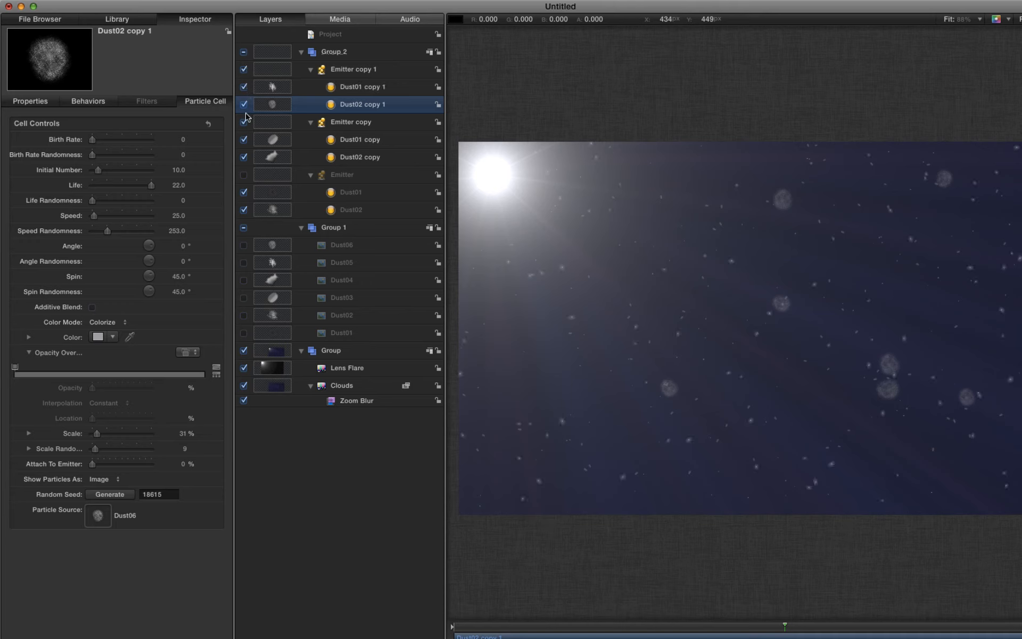
{"action": "left_click", "coordinate": [244, 175]}
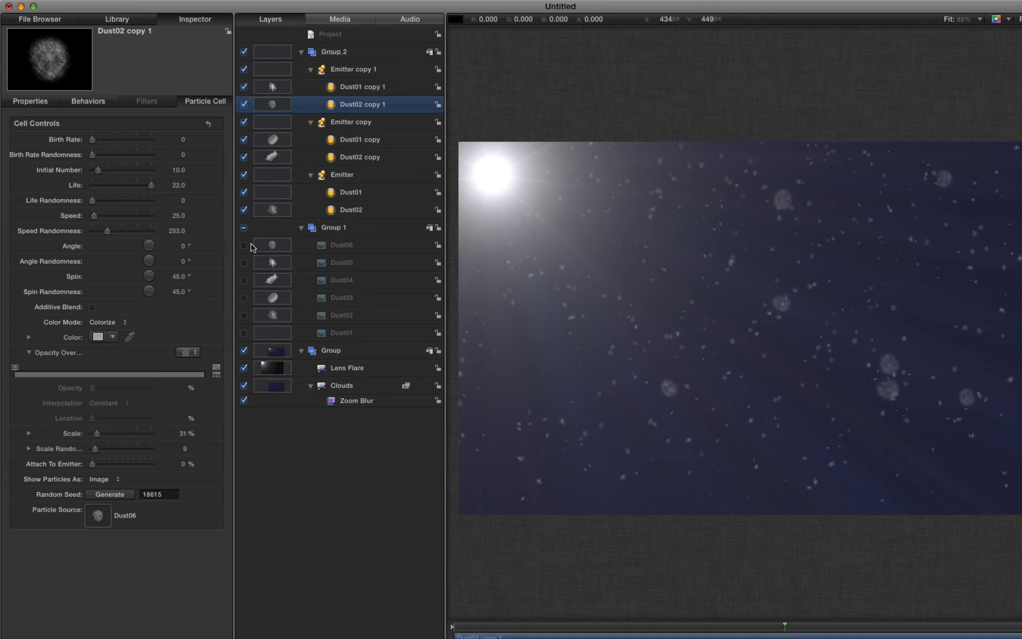
{"action": "left_click_drag", "start_coordinate": [786, 627], "coordinate": [902, 626]}
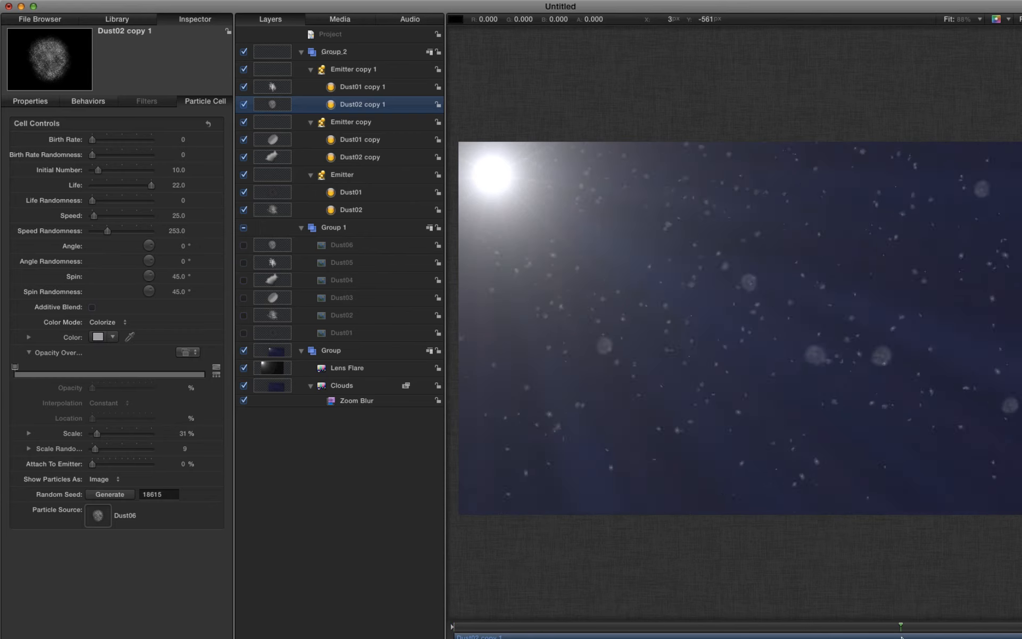
Step: Add a light to the project and switch the existing 2D groups to 3D
{"action": "left_click", "coordinate": [335, 51]}
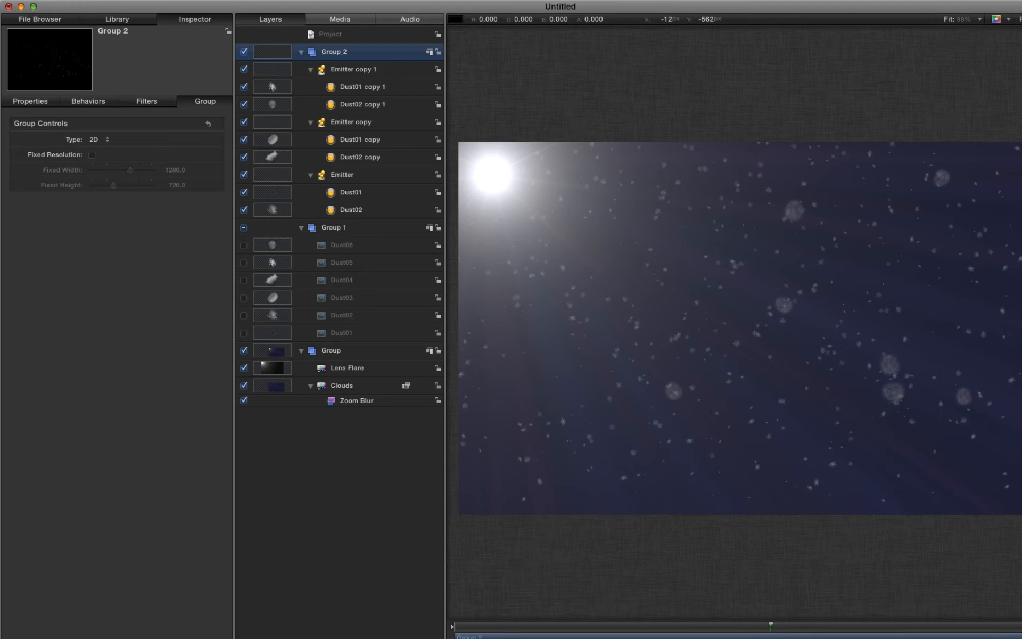
{"action": "key", "text": "super+shift+l"}
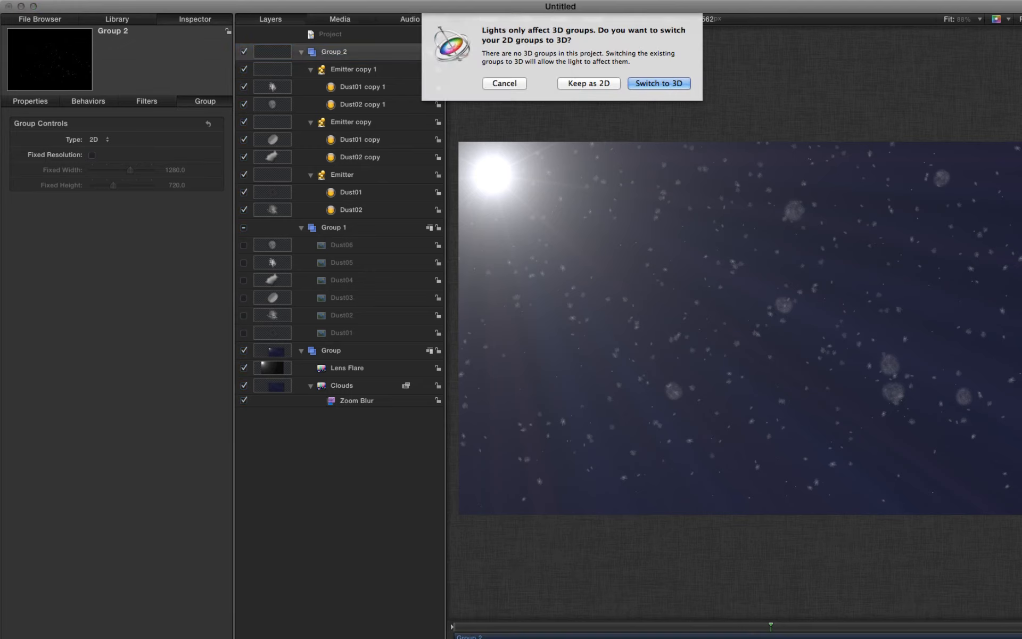
{"action": "left_click", "coordinate": [663, 84]}
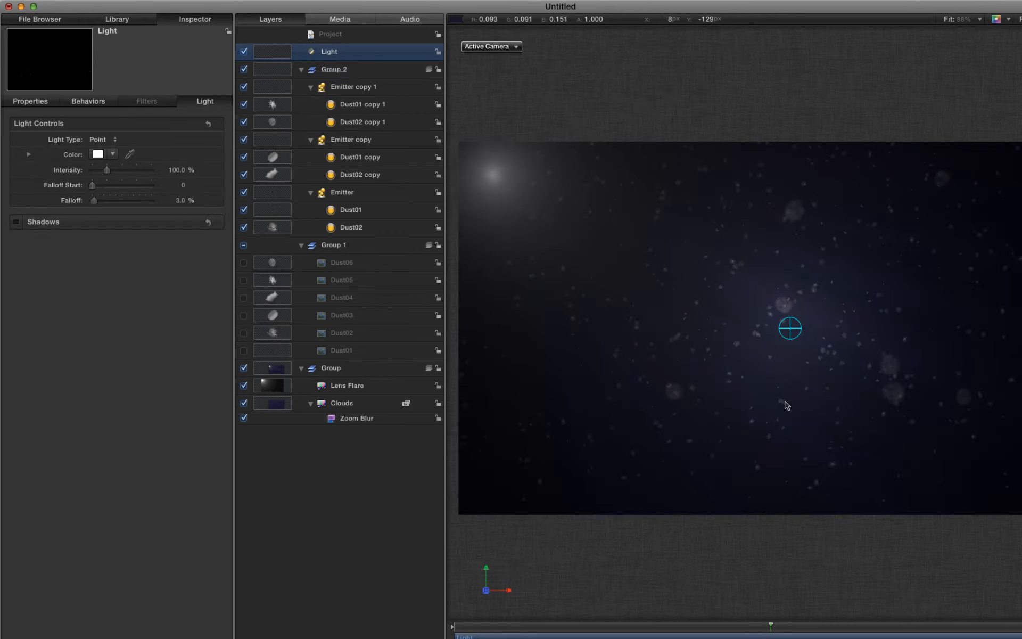
Step: Move the light over the lens flare and set its falloff start to 1141 and falloff to 100%
{"action": "left_click_drag", "start_coordinate": [796, 334], "coordinate": [496, 174]}
{"action": "left_click_drag", "start_coordinate": [179, 201], "coordinate": [176, 182]}
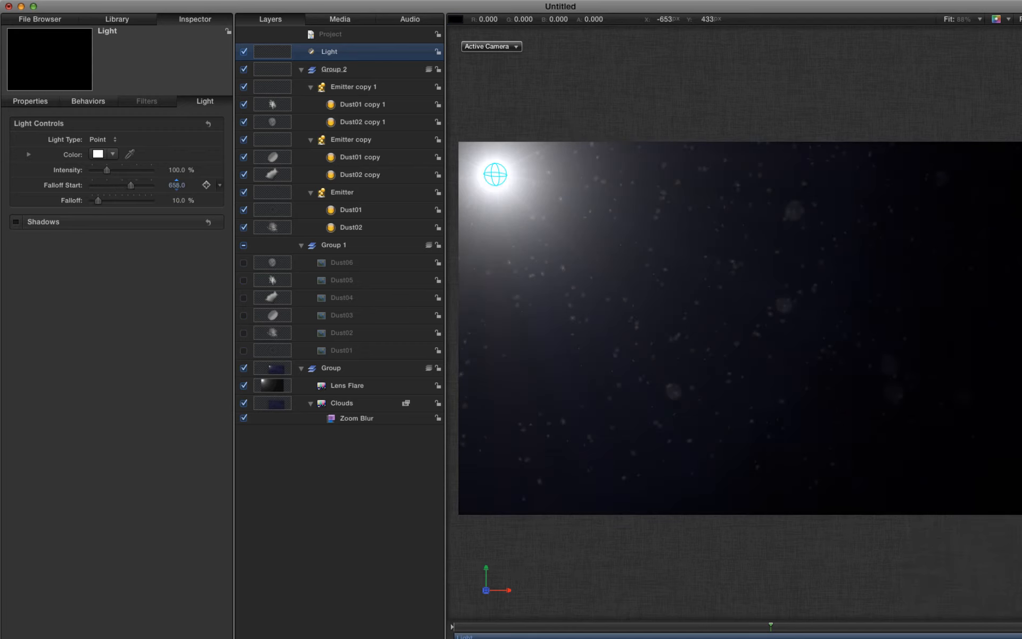
{"action": "left_click_drag", "start_coordinate": [176, 185], "coordinate": [178, 184]}
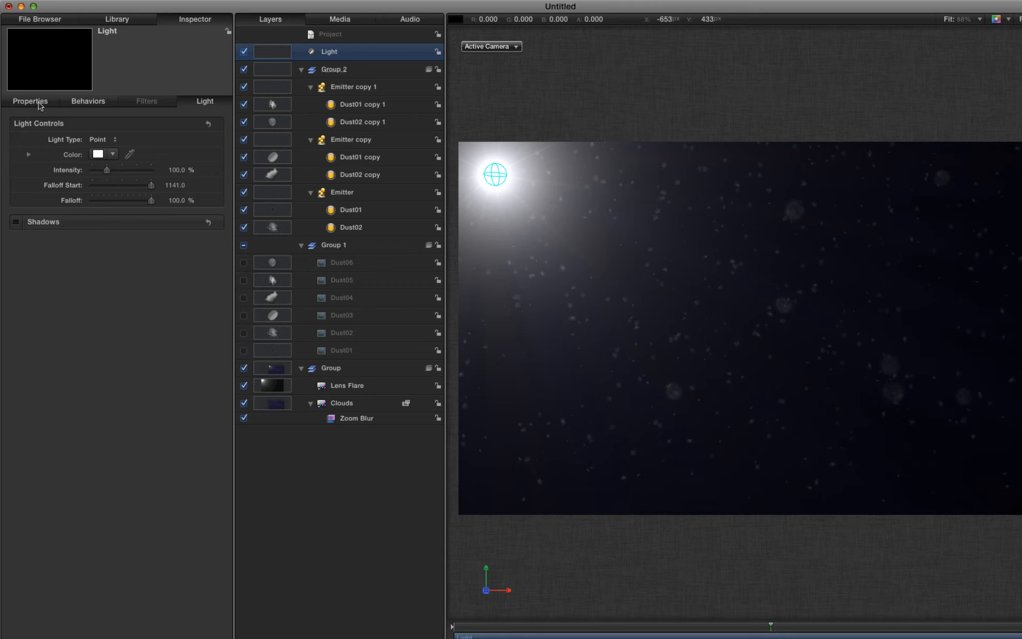
Step: Set the light's Z position to 250 px
{"action": "left_click", "coordinate": [32, 101]}
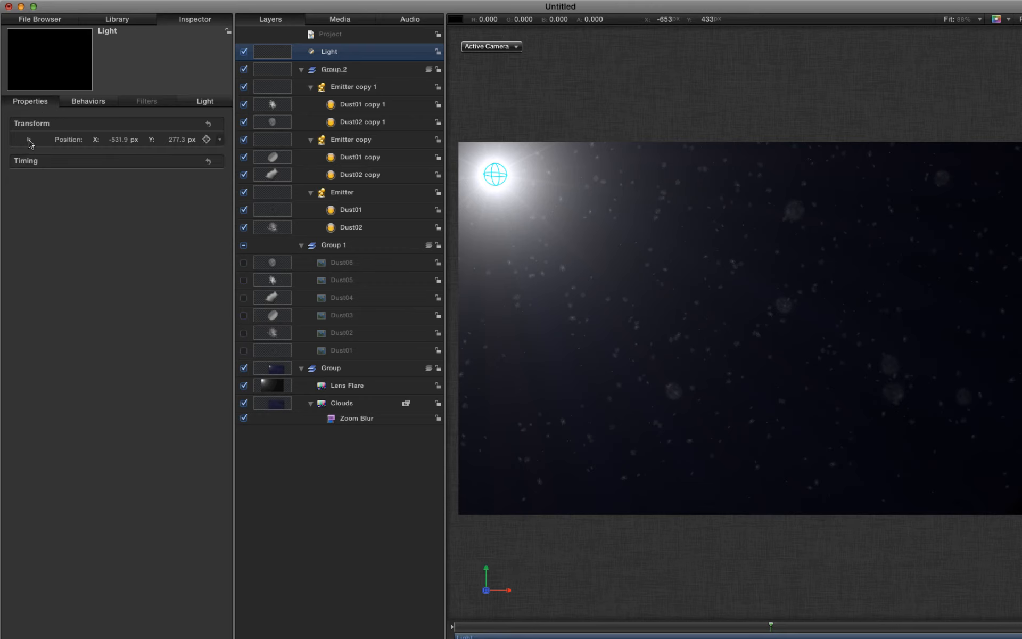
{"action": "left_click", "coordinate": [29, 140]}
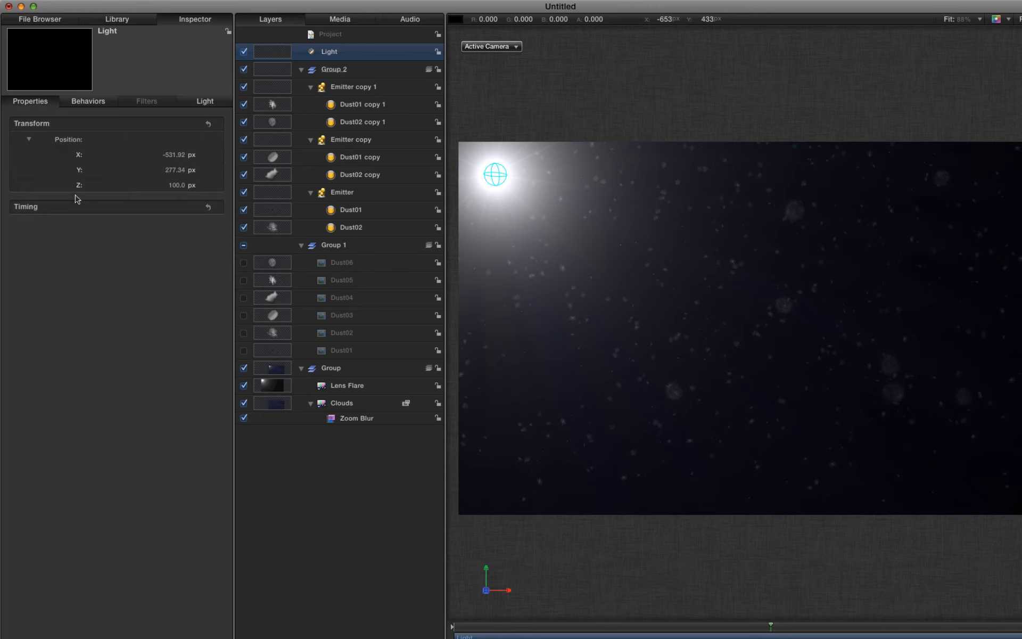
{"action": "left_click", "coordinate": [176, 186]}
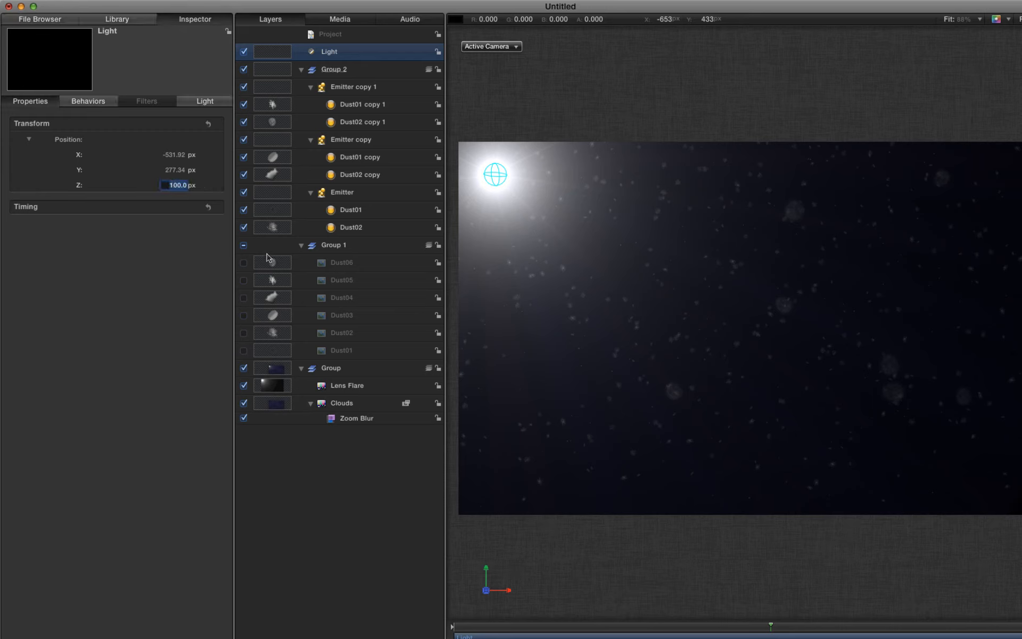
{"action": "type", "text": "250"}
{"action": "key", "text": "Return"}
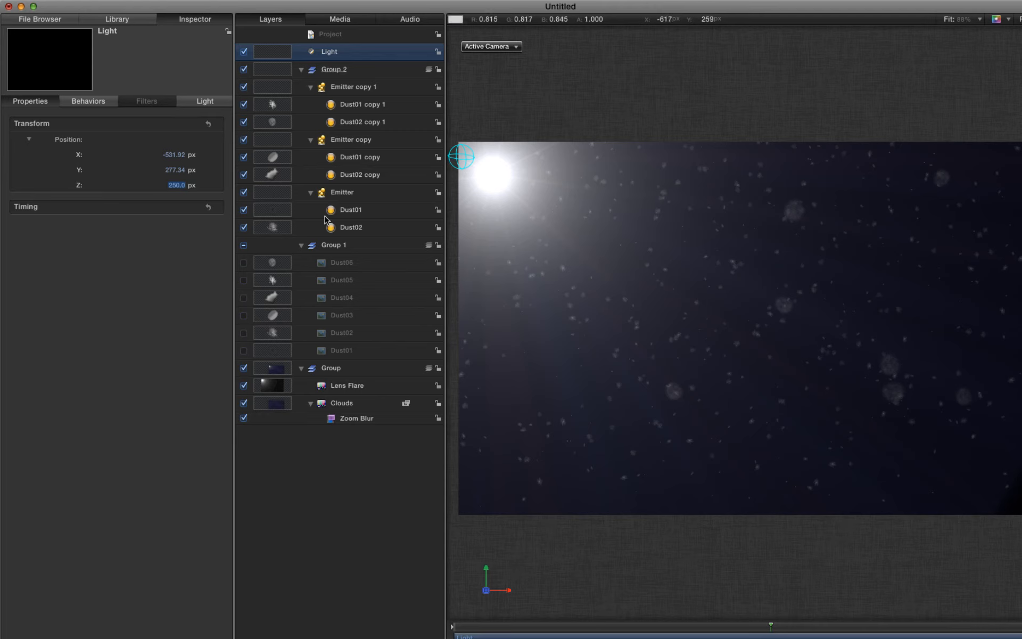
Step: Raise the light's falloff start to 1373 and play the animation from the first frame
{"action": "left_click", "coordinate": [205, 102]}
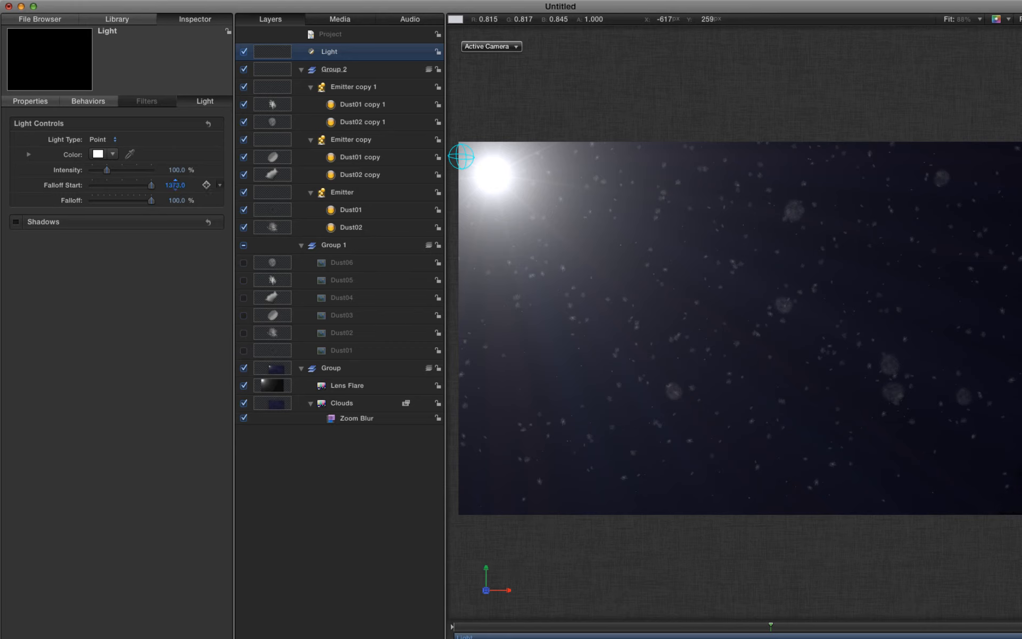
{"action": "left_click", "coordinate": [453, 626]}
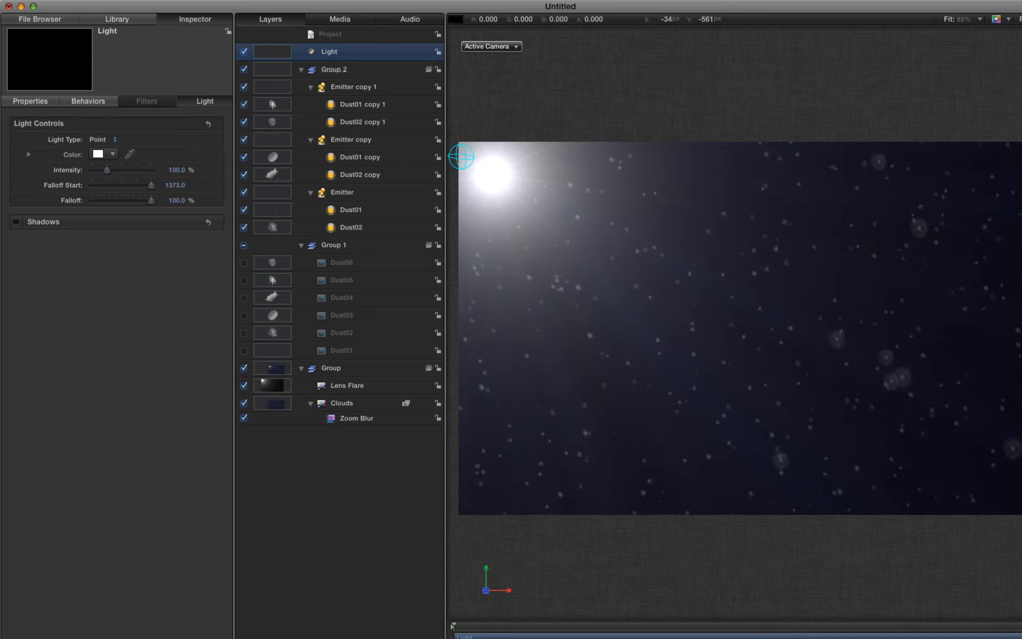
{"action": "key", "text": "space"}
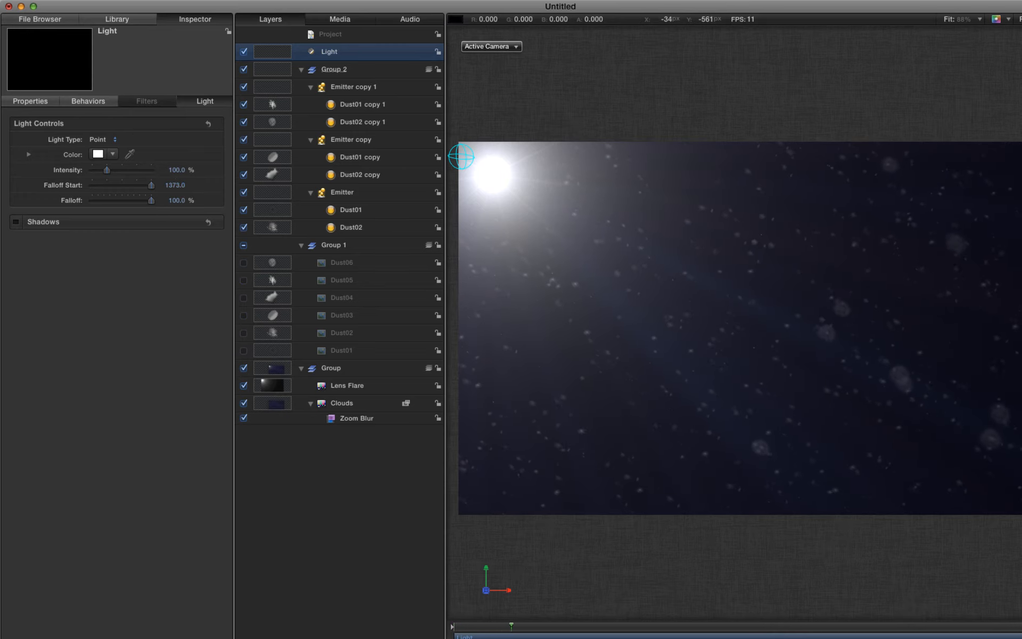
{"action": "key", "text": "space"}
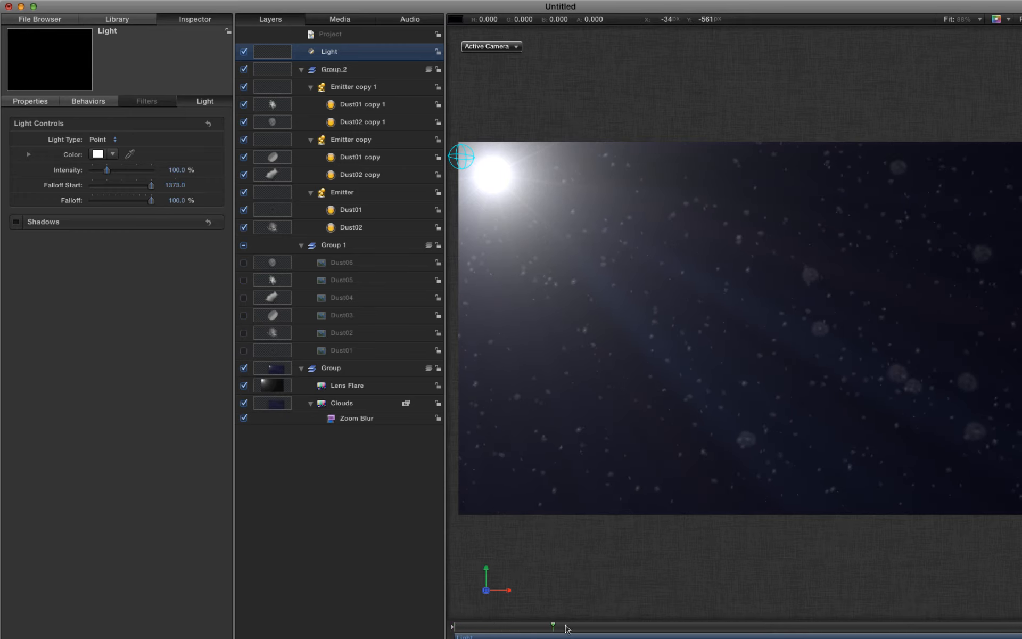
Step: Set the light's intensity to 155.94%, falloff start to 231.6 and falloff to 0%, scrubbing the timeline to check the lighting
{"action": "left_click_drag", "start_coordinate": [568, 629], "coordinate": [661, 631]}
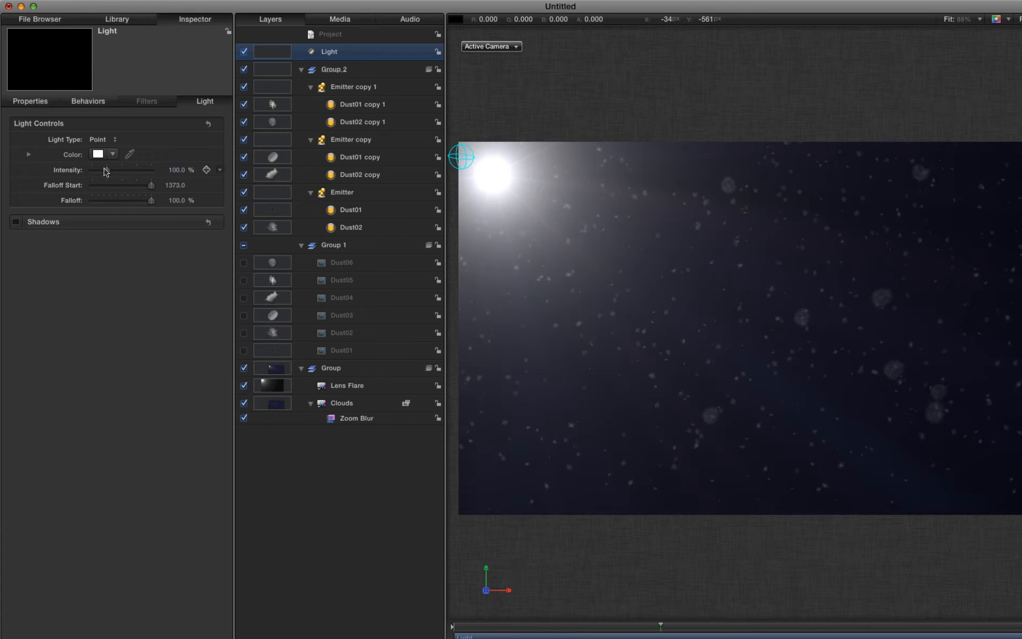
{"action": "left_click_drag", "start_coordinate": [106, 171], "coordinate": [123, 175]}
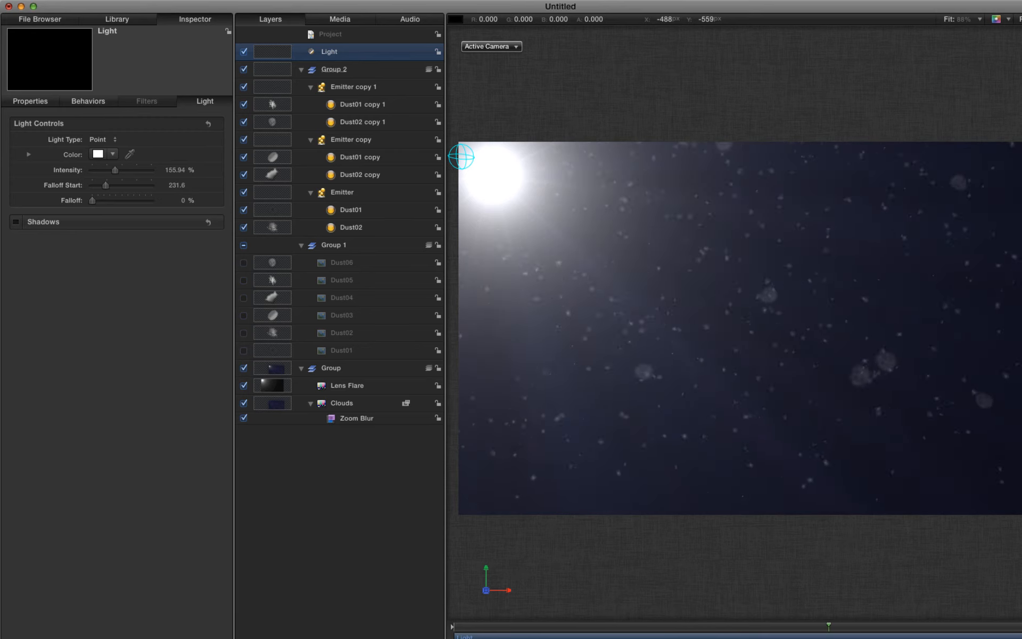
{"action": "left_click_drag", "start_coordinate": [784, 630], "coordinate": [677, 630]}
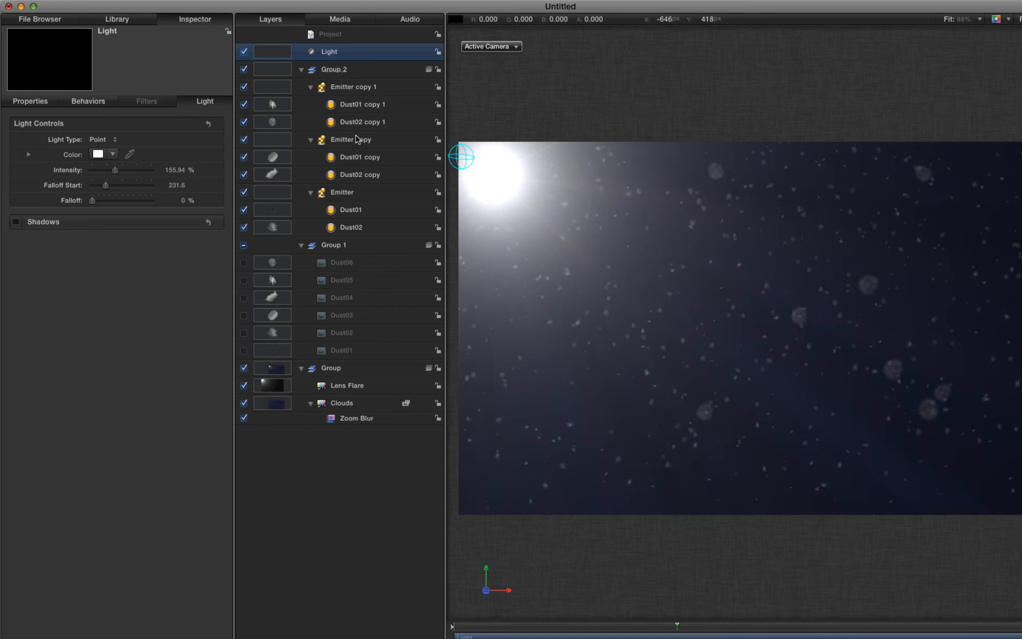
Step: Move Emitter copy 1 forward in depth, trying Z positions of 100 and 150 px before setting 200 px
{"action": "left_click", "coordinate": [272, 88]}
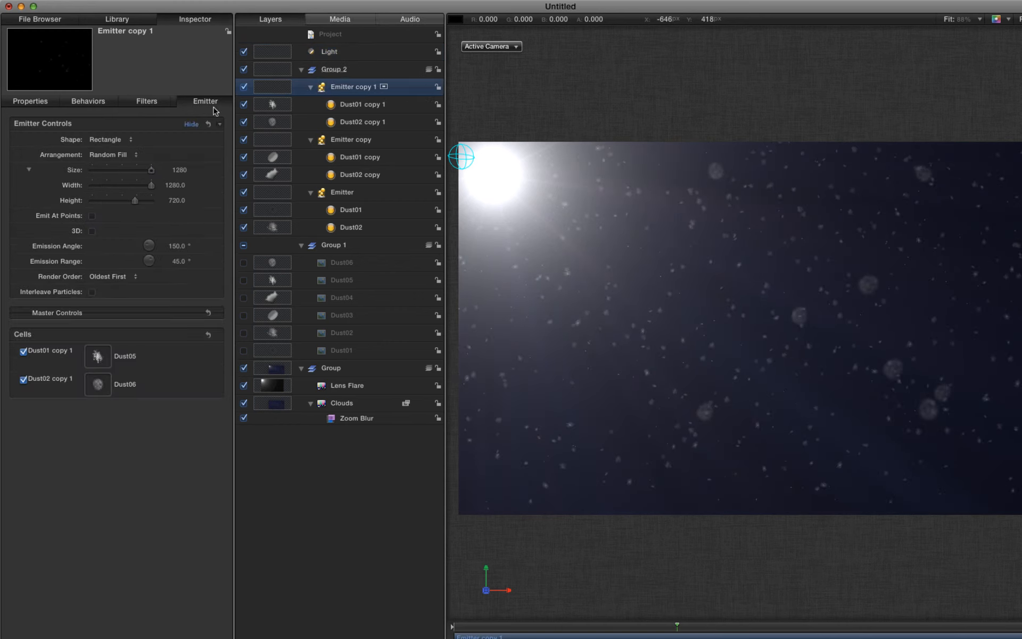
{"action": "left_click", "coordinate": [39, 104]}
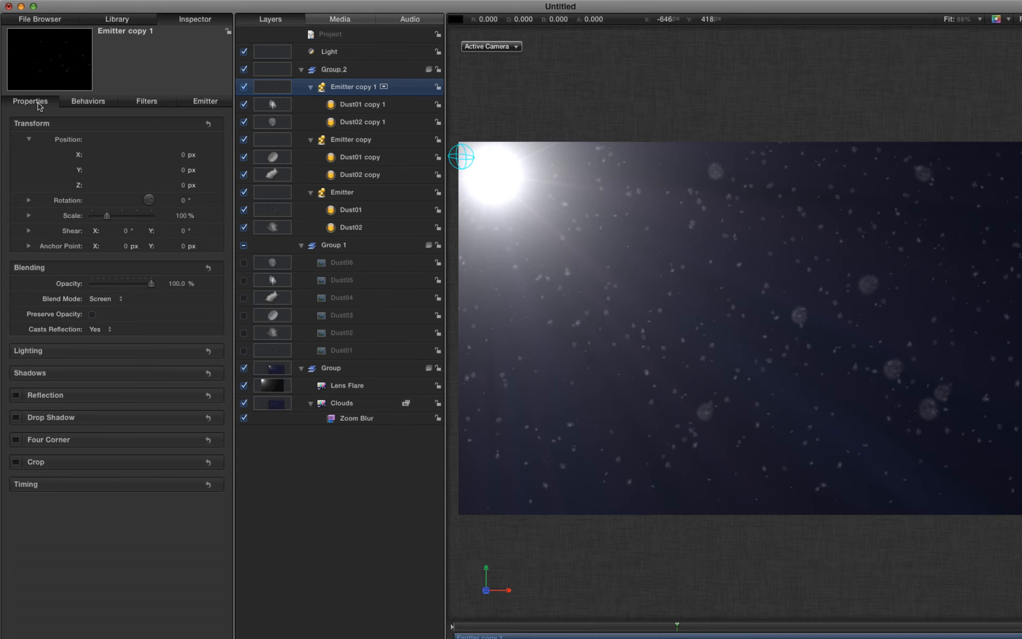
{"action": "left_click", "coordinate": [184, 185]}
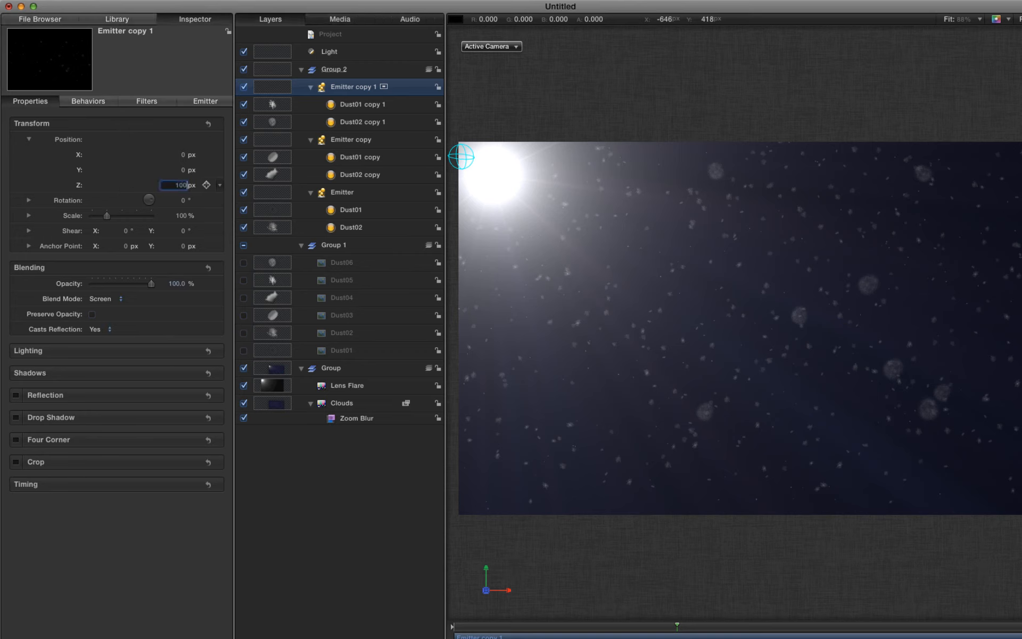
{"action": "key", "text": "Return"}
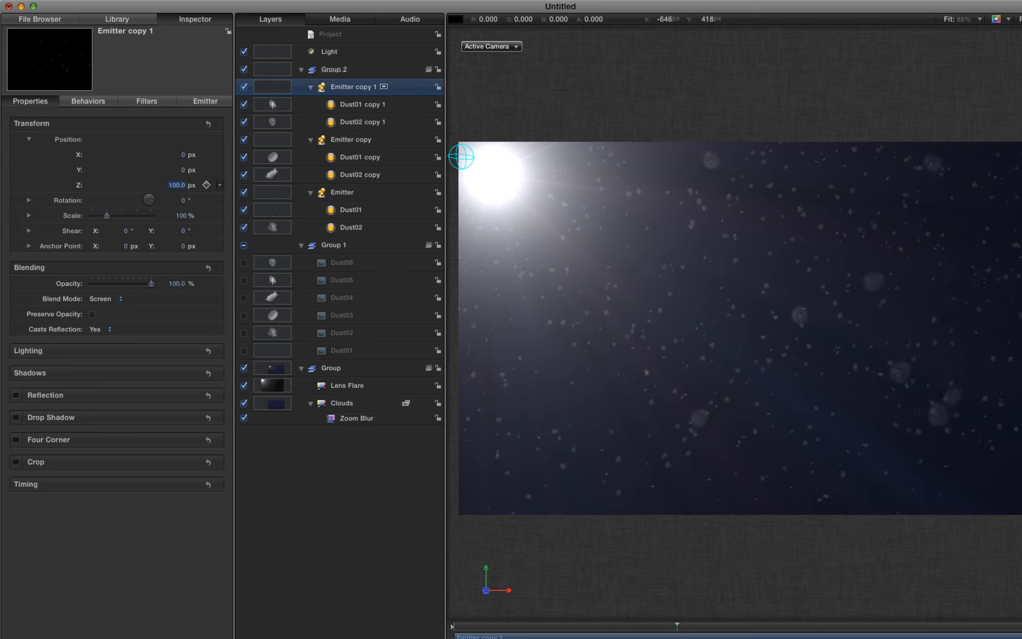
{"action": "type", "text": "150"}
{"action": "key", "text": "Return"}
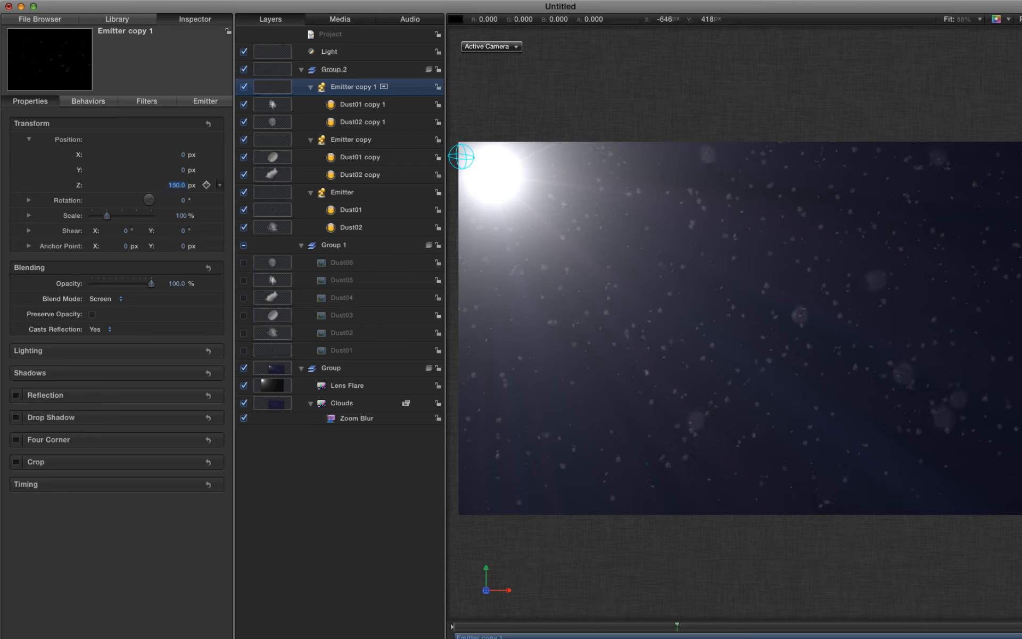
{"action": "type", "text": "200"}
{"action": "key", "text": "Return"}
Step: Set Emitter copy's Z position to 100 px and return to the start of the timeline
{"action": "left_click", "coordinate": [351, 140]}
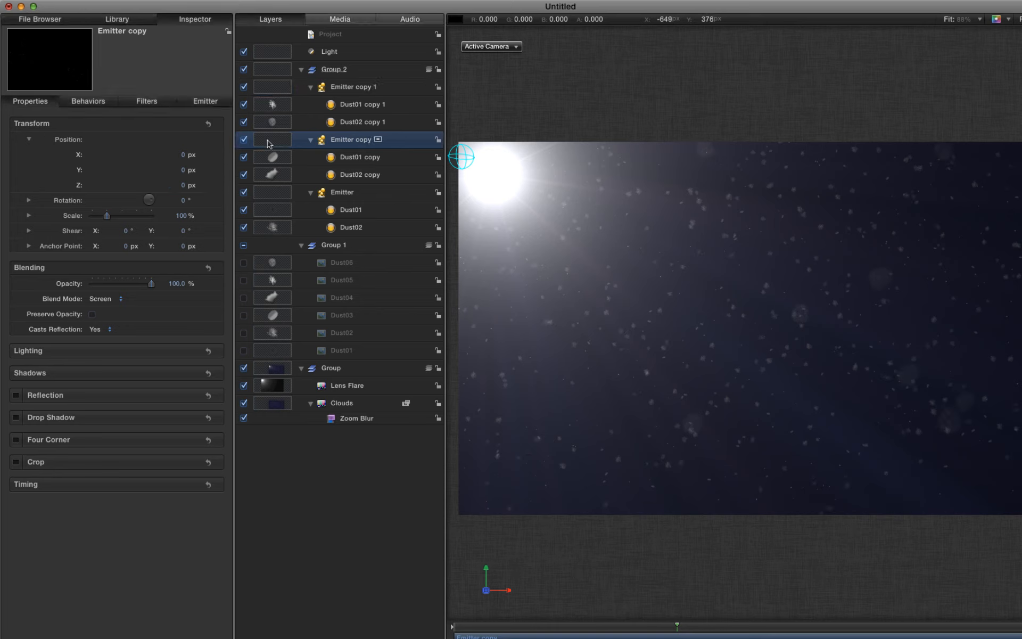
{"action": "left_click", "coordinate": [184, 185]}
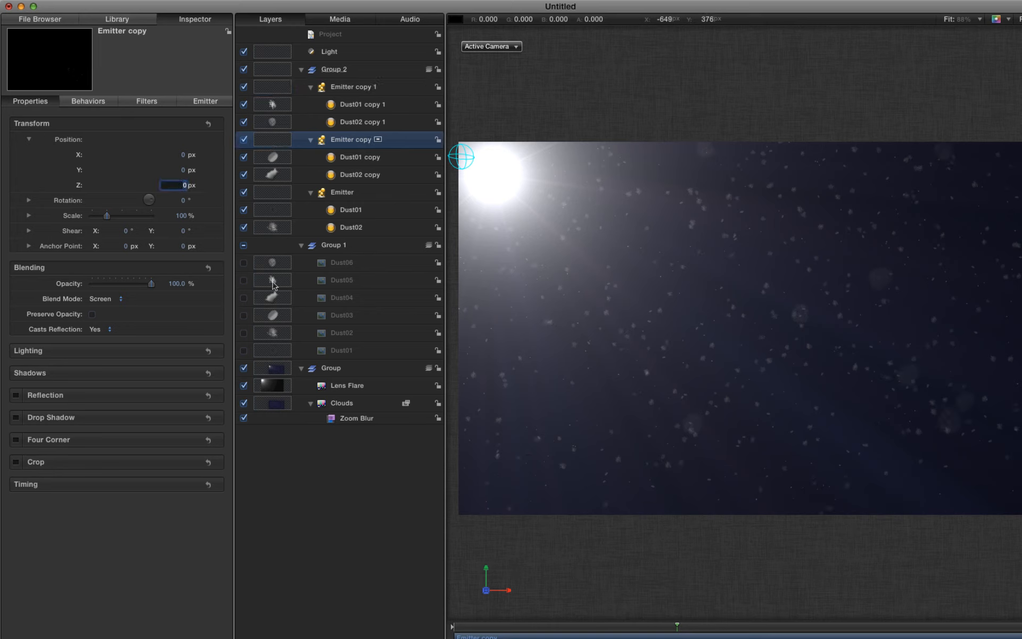
{"action": "type", "text": "100"}
{"action": "key", "text": "Return"}
{"action": "left_click", "coordinate": [825, 636]}
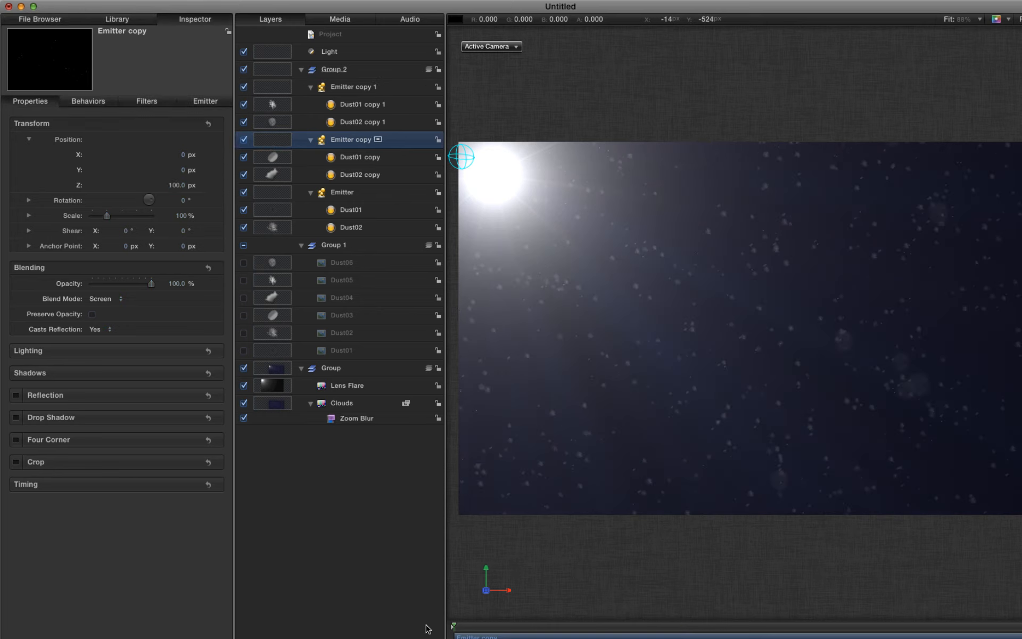
Step: Review the emitters' depth positions, set the Z position of the lens flare and clouds group to -100 px and scale it to 110%
{"action": "left_click", "coordinate": [273, 87]}
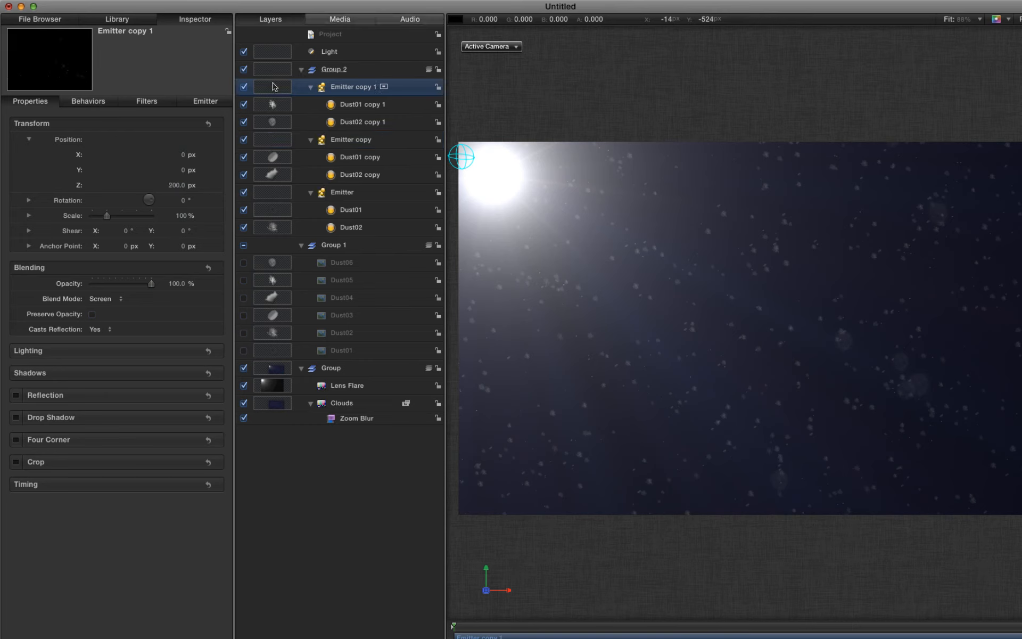
{"action": "left_click", "coordinate": [275, 123]}
{"action": "left_click", "coordinate": [269, 146]}
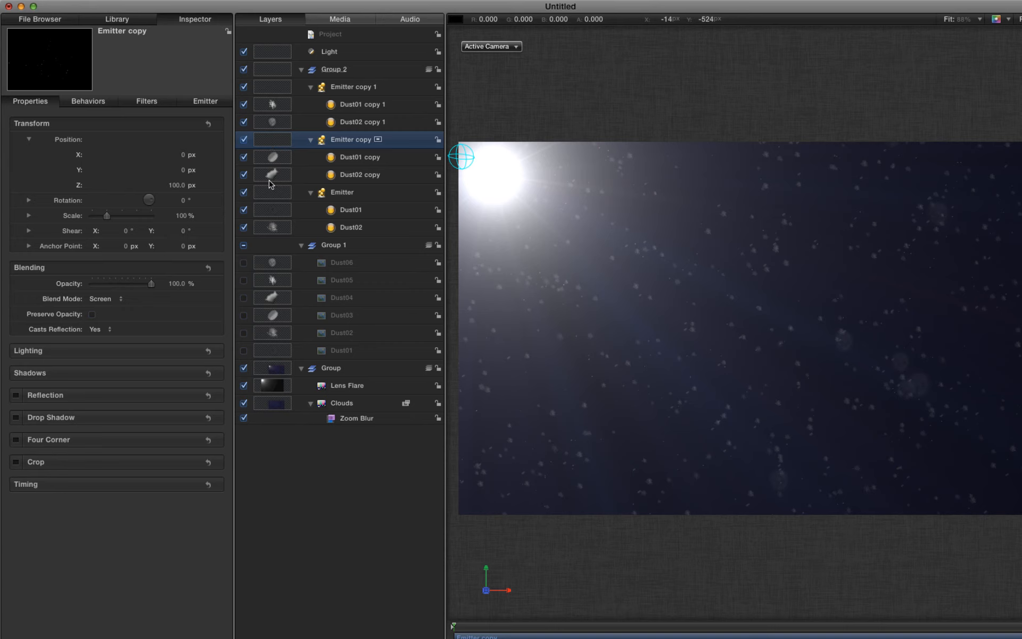
{"action": "left_click", "coordinate": [270, 201]}
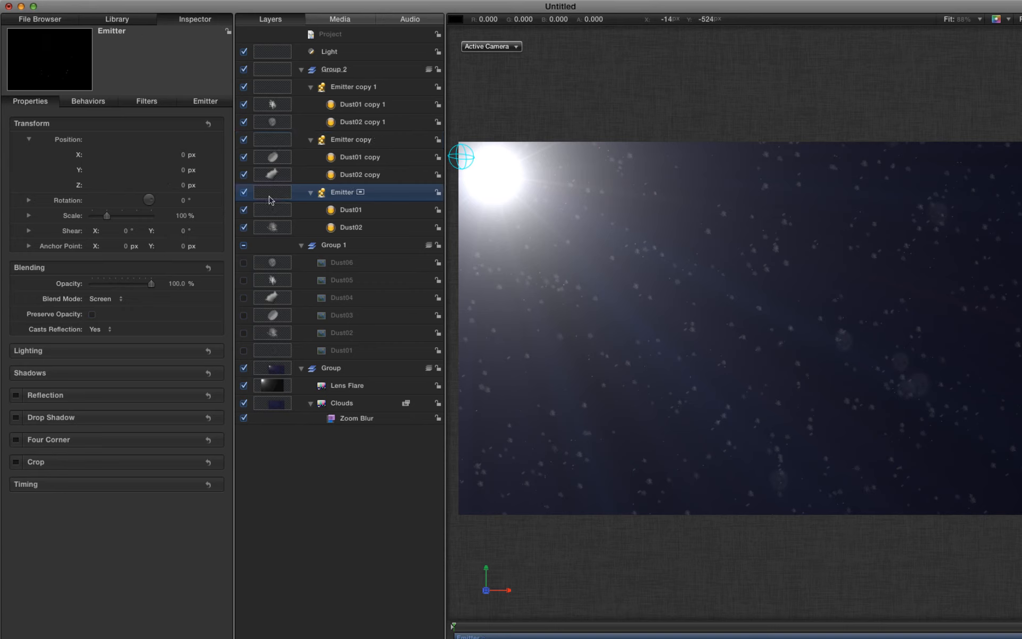
{"action": "left_click", "coordinate": [275, 368]}
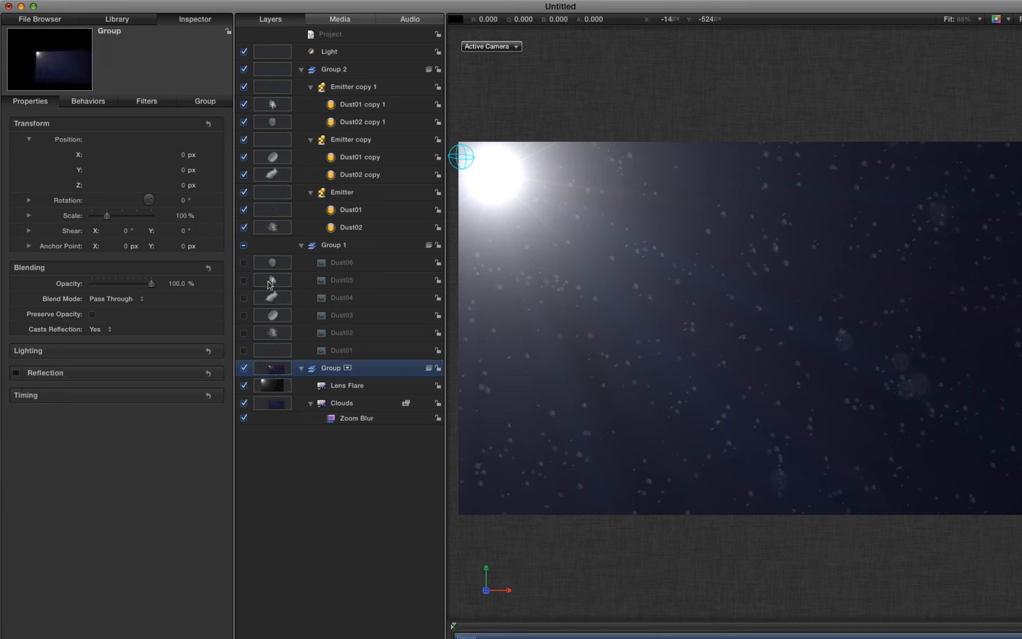
{"action": "left_click", "coordinate": [184, 186]}
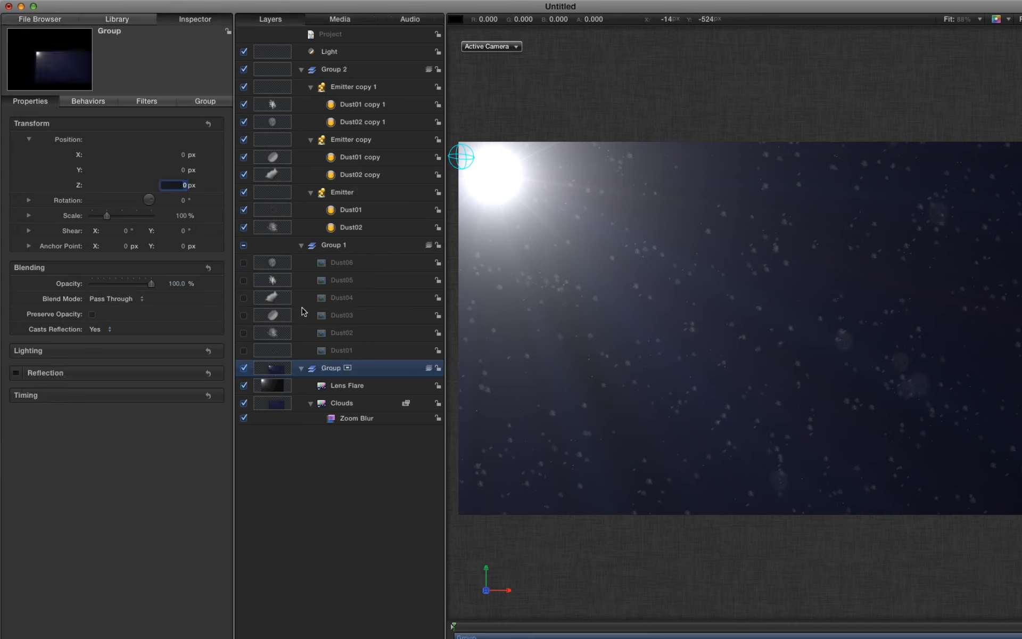
{"action": "type", "text": "-100"}
{"action": "key", "text": "Return"}
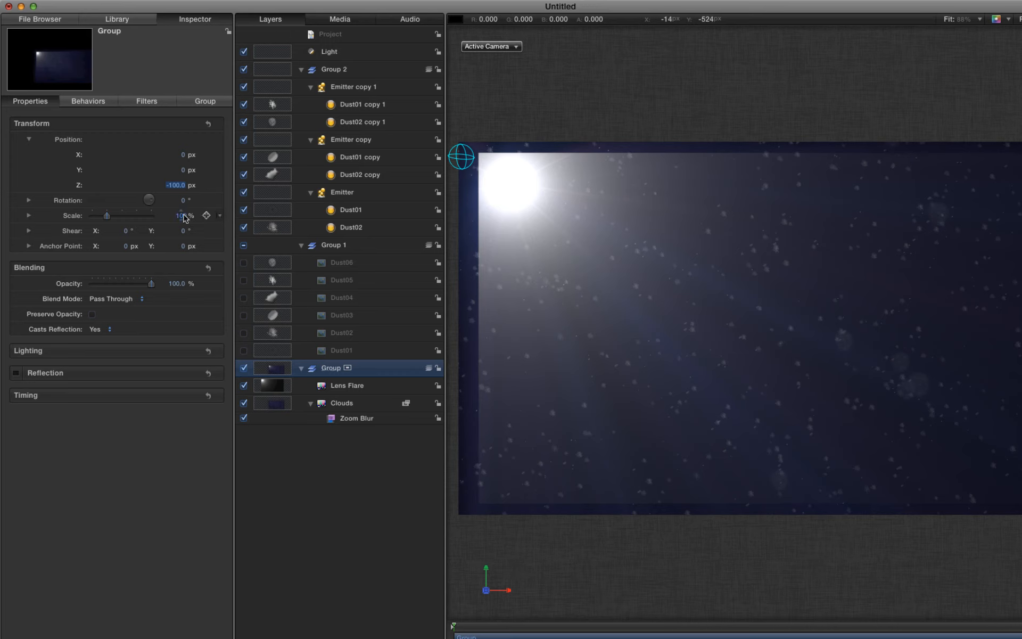
{"action": "left_click_drag", "start_coordinate": [184, 216], "coordinate": [182, 215]}
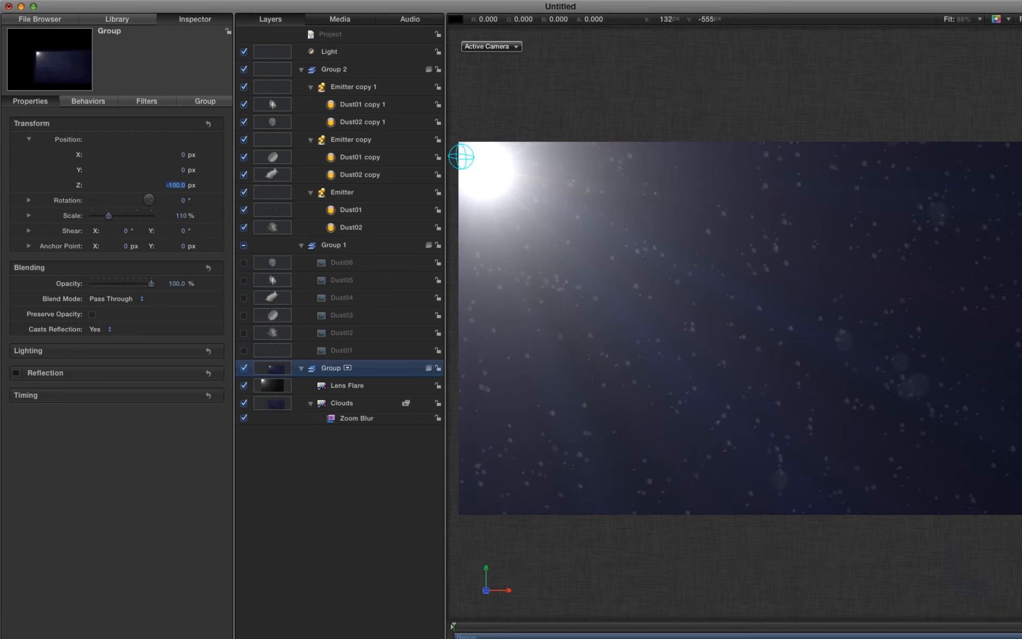
Step: Add a camera to the project and apply a Dolly behavior to it
{"action": "key", "text": "super+alt+c"}
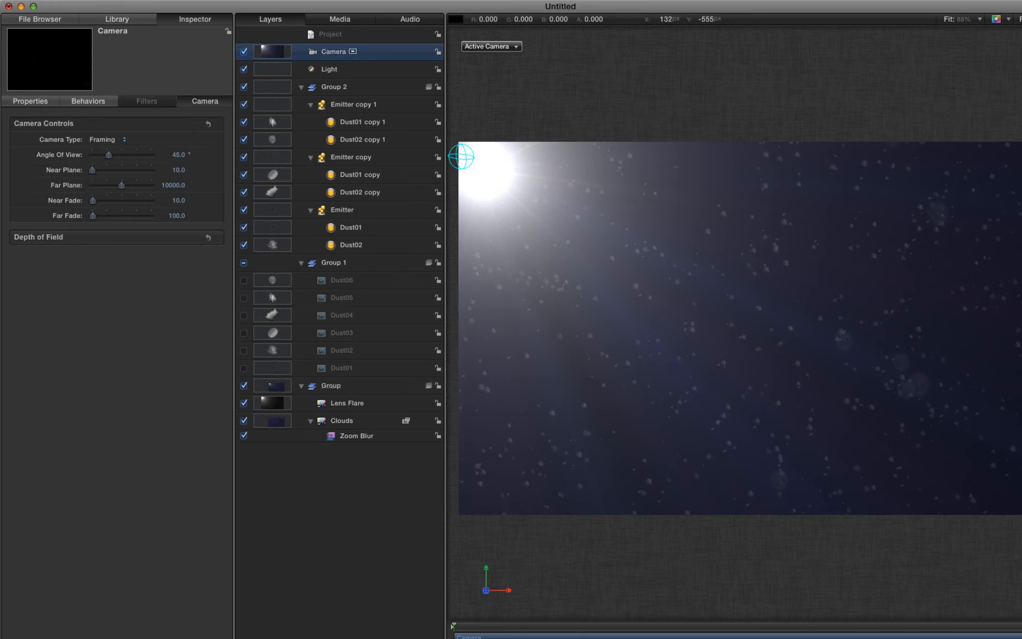
{"action": "left_click", "coordinate": [1021, 638]}
{"action": "mouse_move", "coordinate": [1021, 510]}
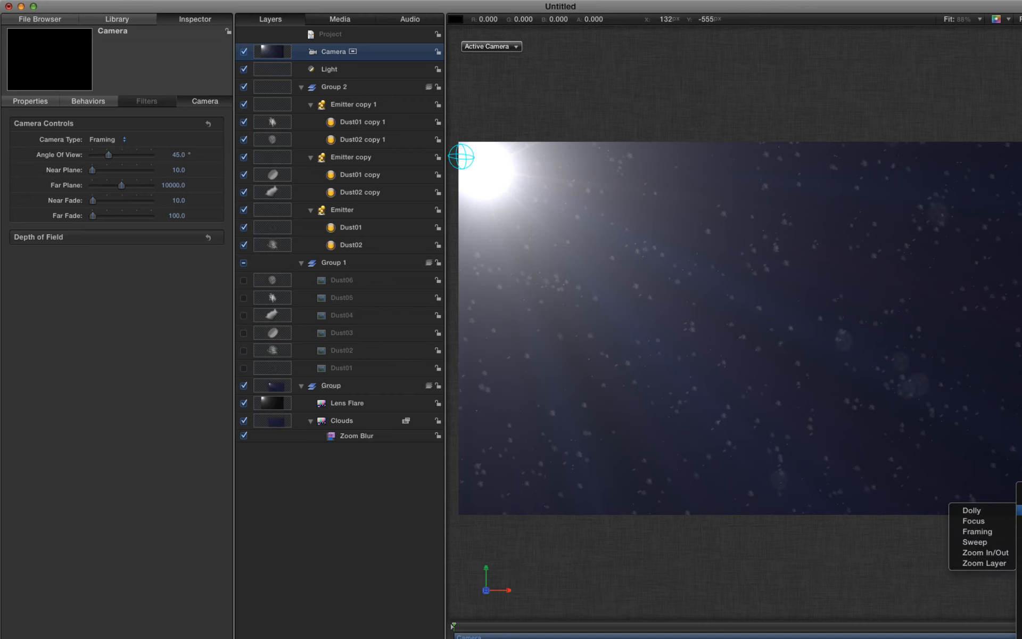
{"action": "left_click", "coordinate": [961, 511]}
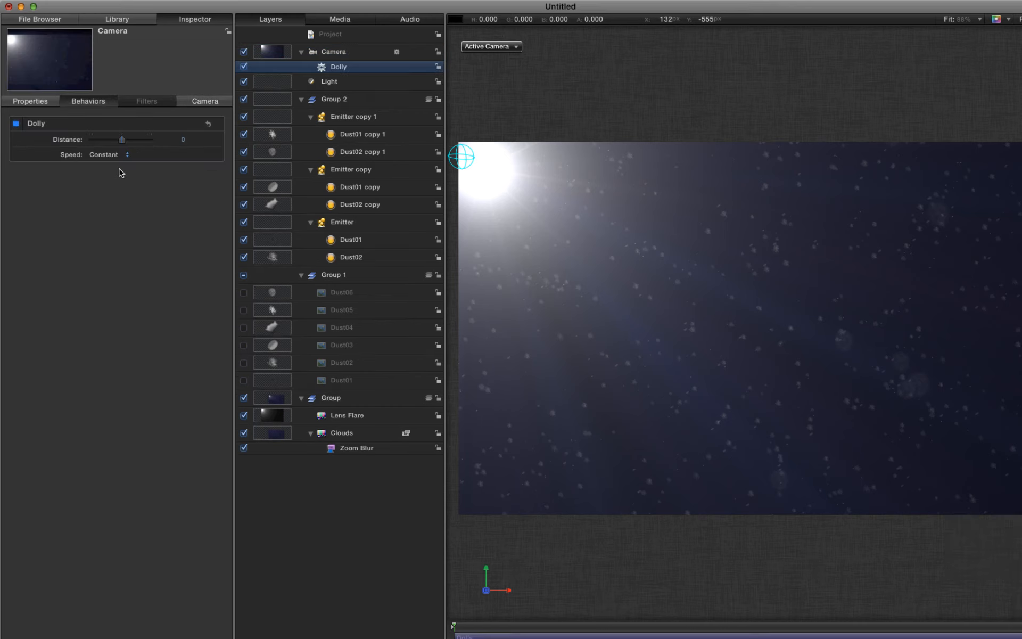
Step: Set the Dolly behavior's distance to -500 and preview the camera move along the timeline
{"action": "left_click", "coordinate": [183, 140]}
{"action": "type", "text": "-500"}
{"action": "key", "text": "Return"}
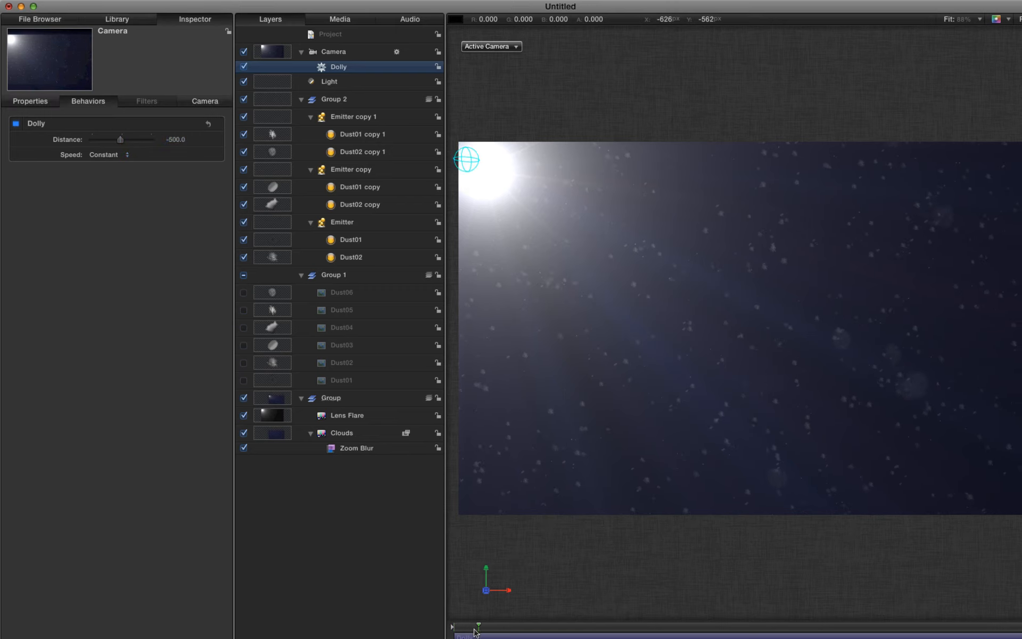
{"action": "left_click_drag", "start_coordinate": [477, 628], "coordinate": [1021, 636]}
{"action": "key", "text": "space"}
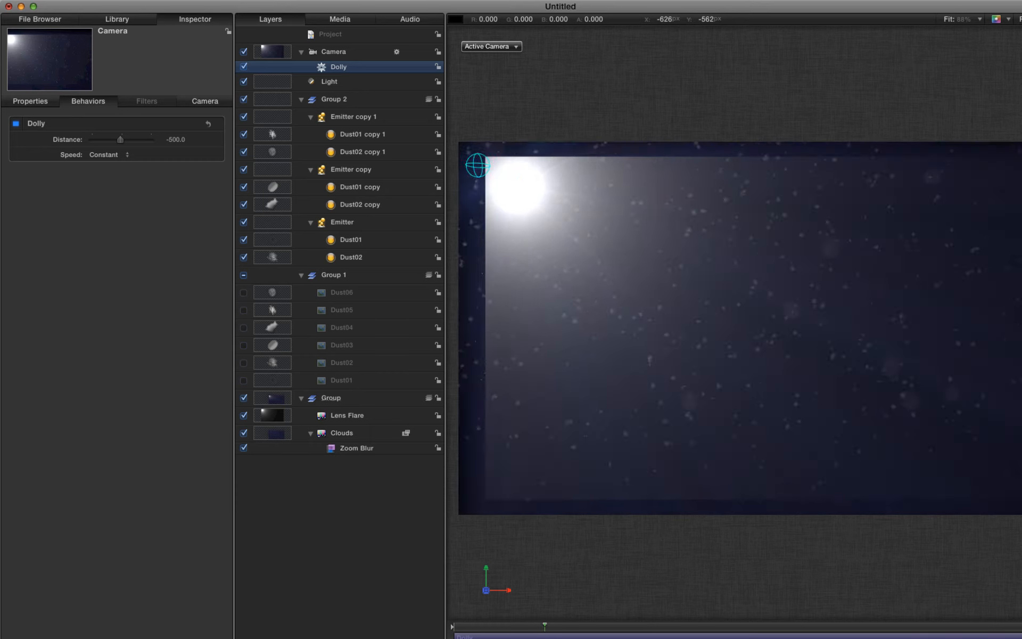
Step: Turn off the Dolly behavior and set the camera's Z position to -200 px
{"action": "left_click", "coordinate": [243, 66]}
{"action": "left_click", "coordinate": [25, 101]}
{"action": "left_click", "coordinate": [186, 184]}
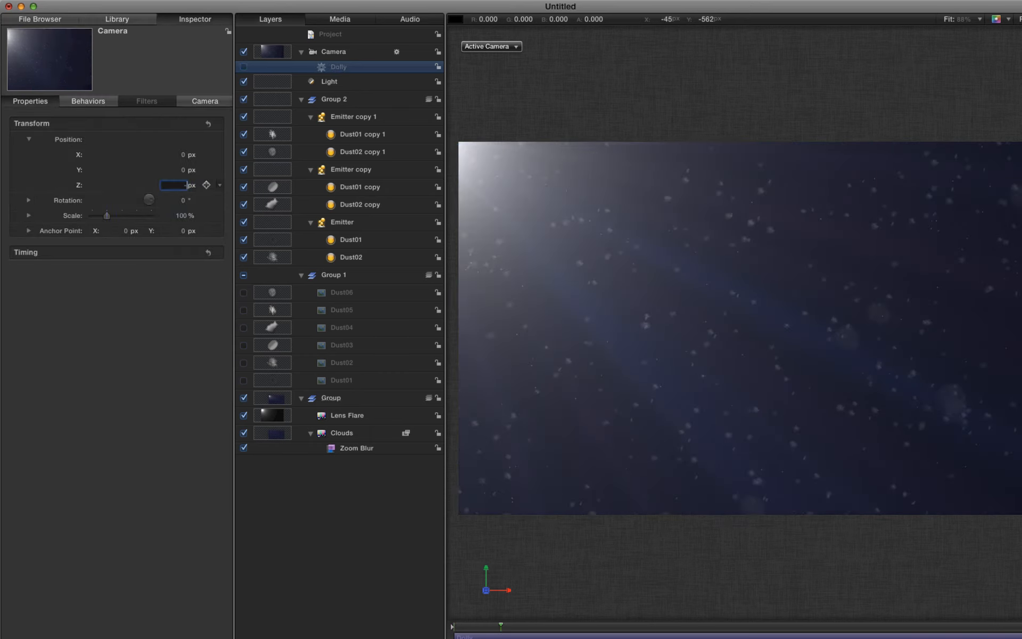
{"action": "type", "text": "-200"}
{"action": "key", "text": "Return"}
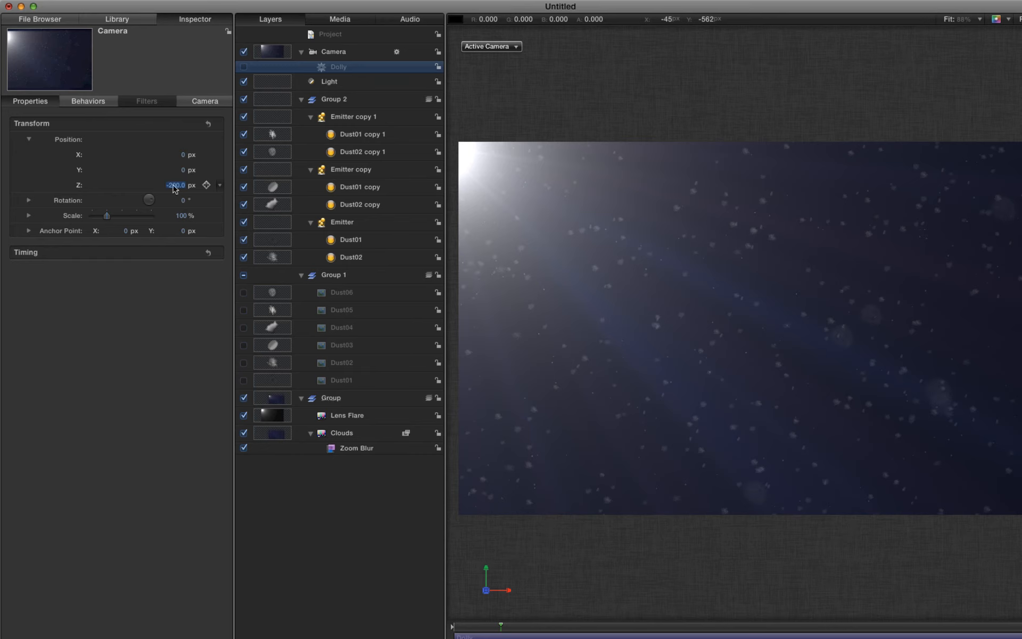
Step: Turn the Dolly behavior back on and scale the lens flare and clouds group to 130%
{"action": "left_click", "coordinate": [244, 67]}
{"action": "left_click", "coordinate": [586, 498]}
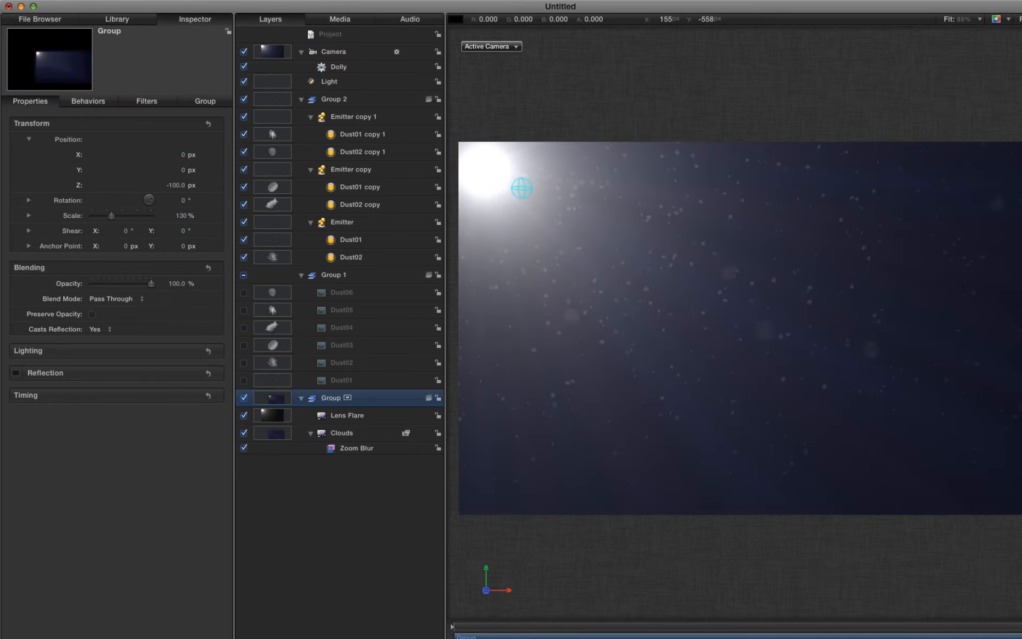
Step: Show the camera's Depth of Field controls and set its DOF Blur Amount to 100
{"action": "left_click", "coordinate": [266, 55]}
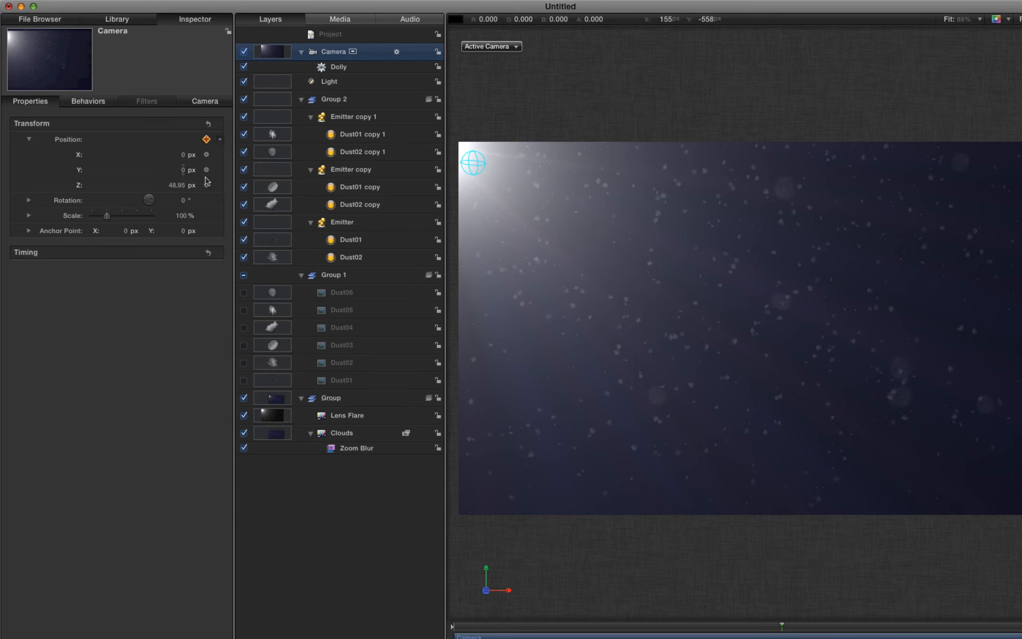
{"action": "left_click", "coordinate": [205, 102]}
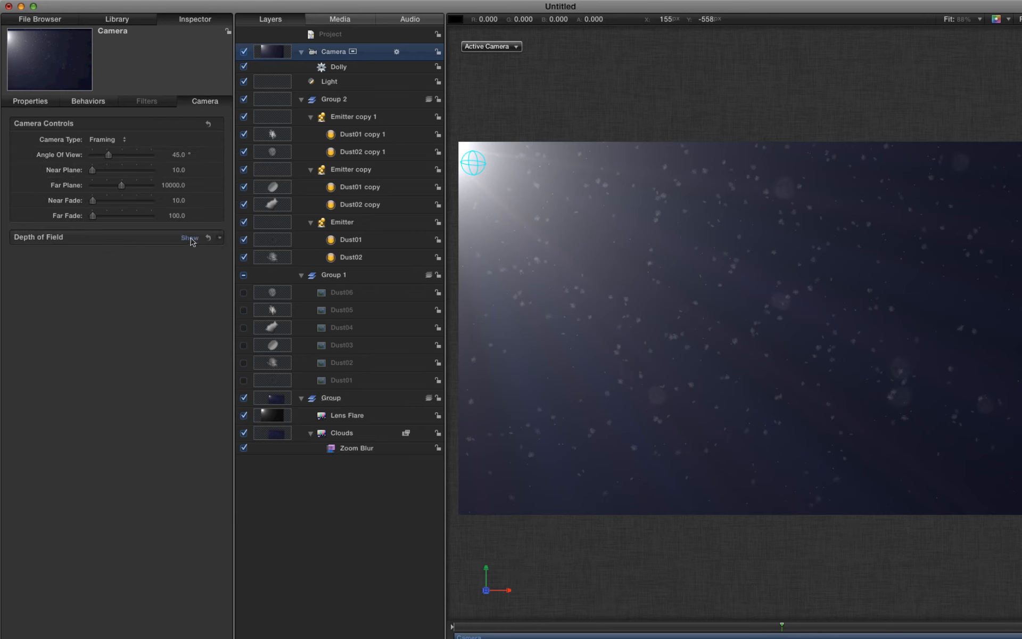
{"action": "left_click", "coordinate": [190, 238]}
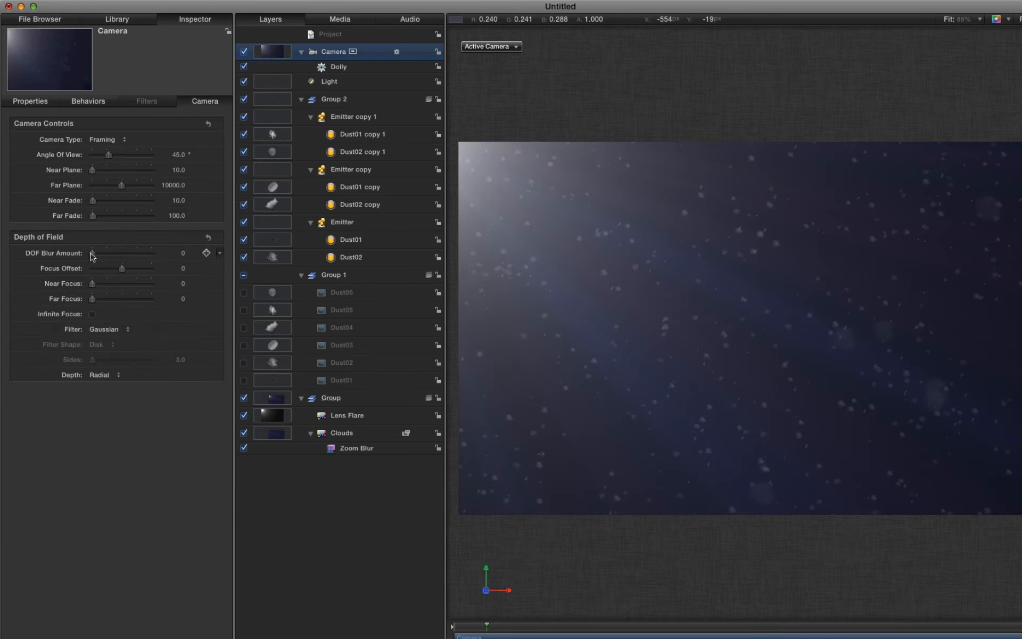
{"action": "left_click", "coordinate": [184, 254]}
{"action": "key", "text": "Return"}
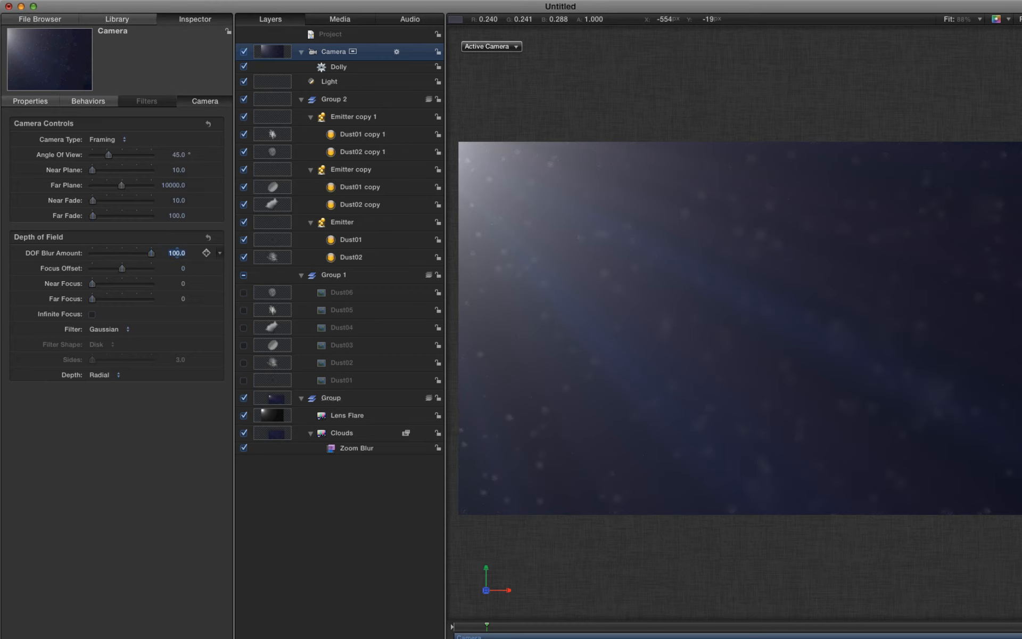
Step: Check the depth-of-field blur along the timeline, then render a RAM preview and play the finished animation
{"action": "left_click_drag", "start_coordinate": [482, 627], "coordinate": [843, 637]}
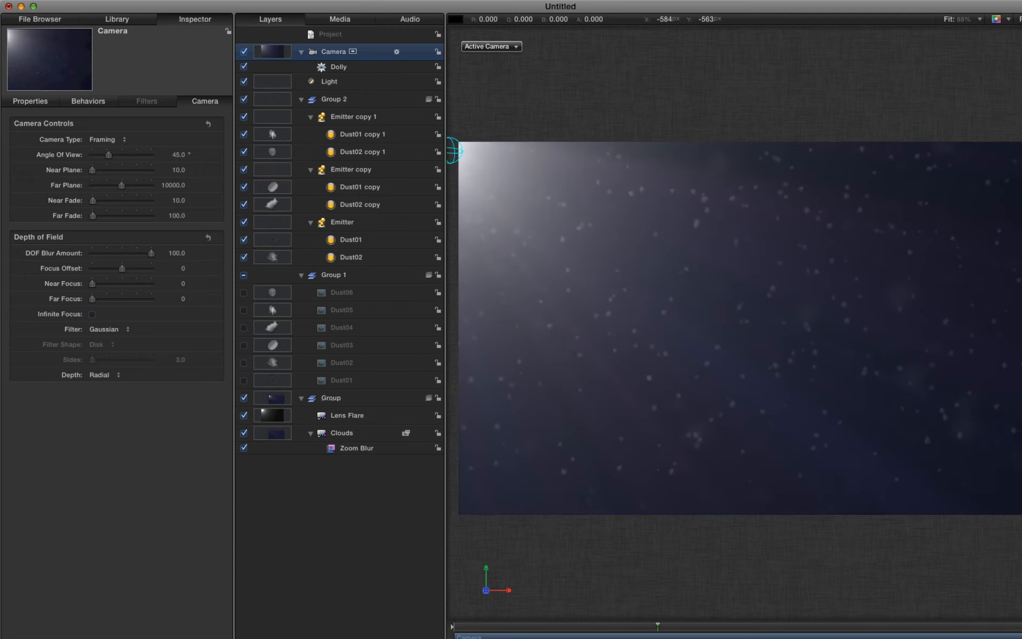
{"action": "key", "text": "super+r"}
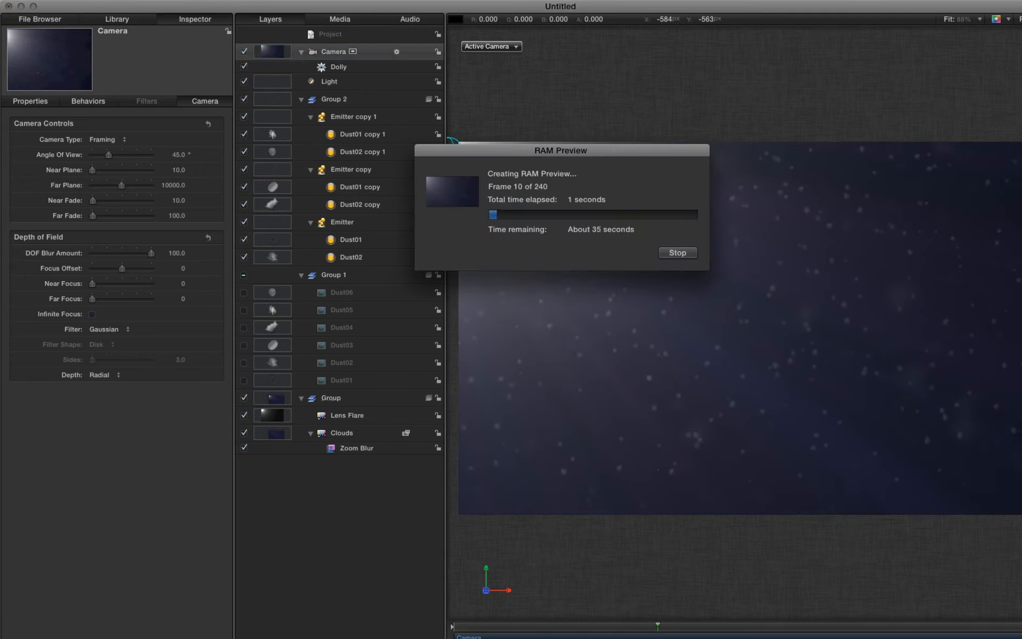
{"action": "key", "text": "space"}
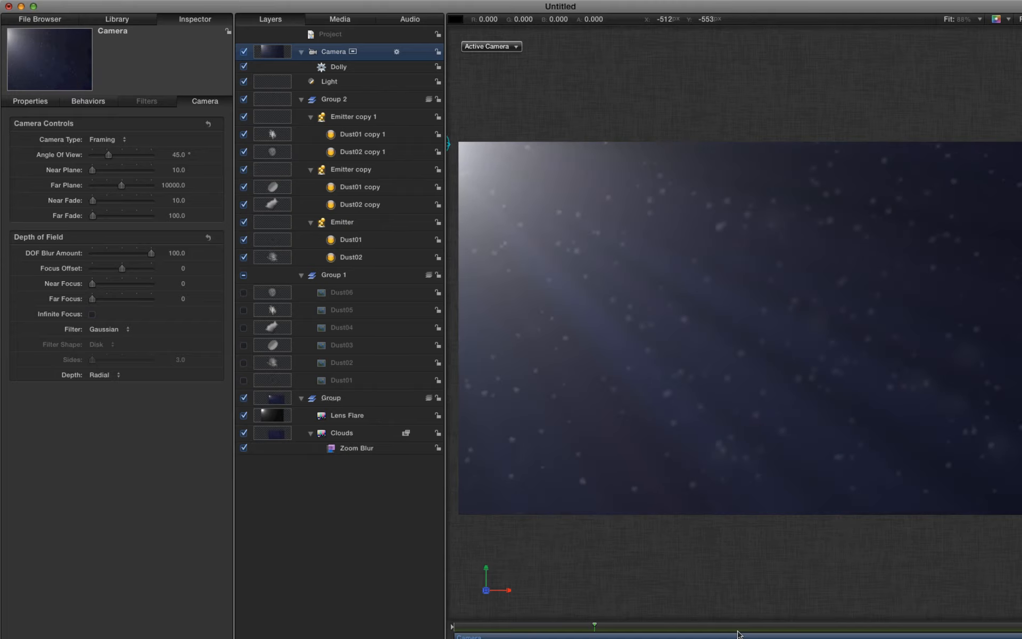
{"action": "left_click", "coordinate": [758, 631]}
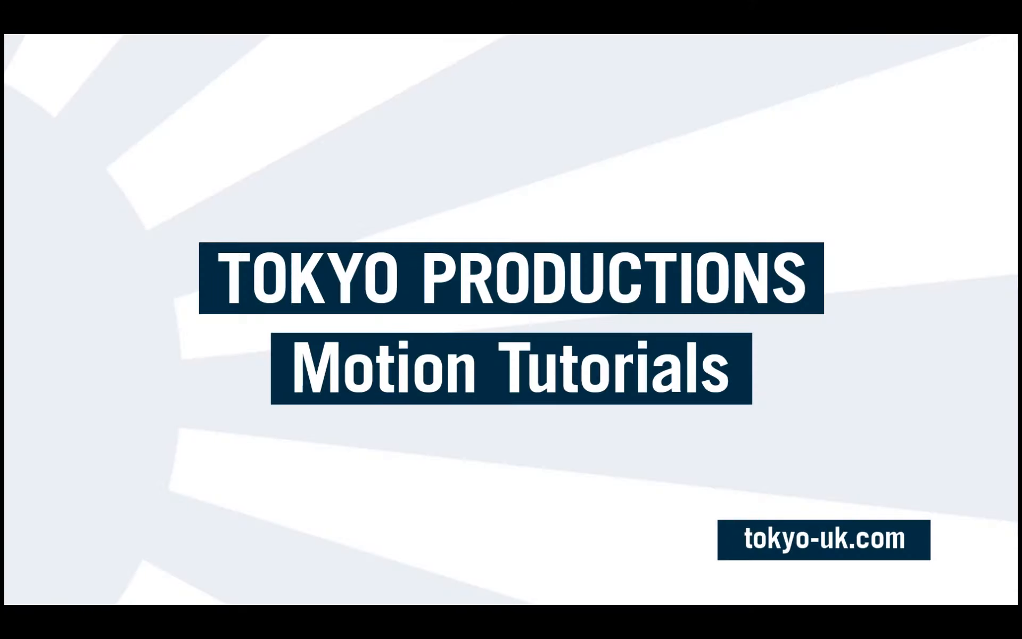